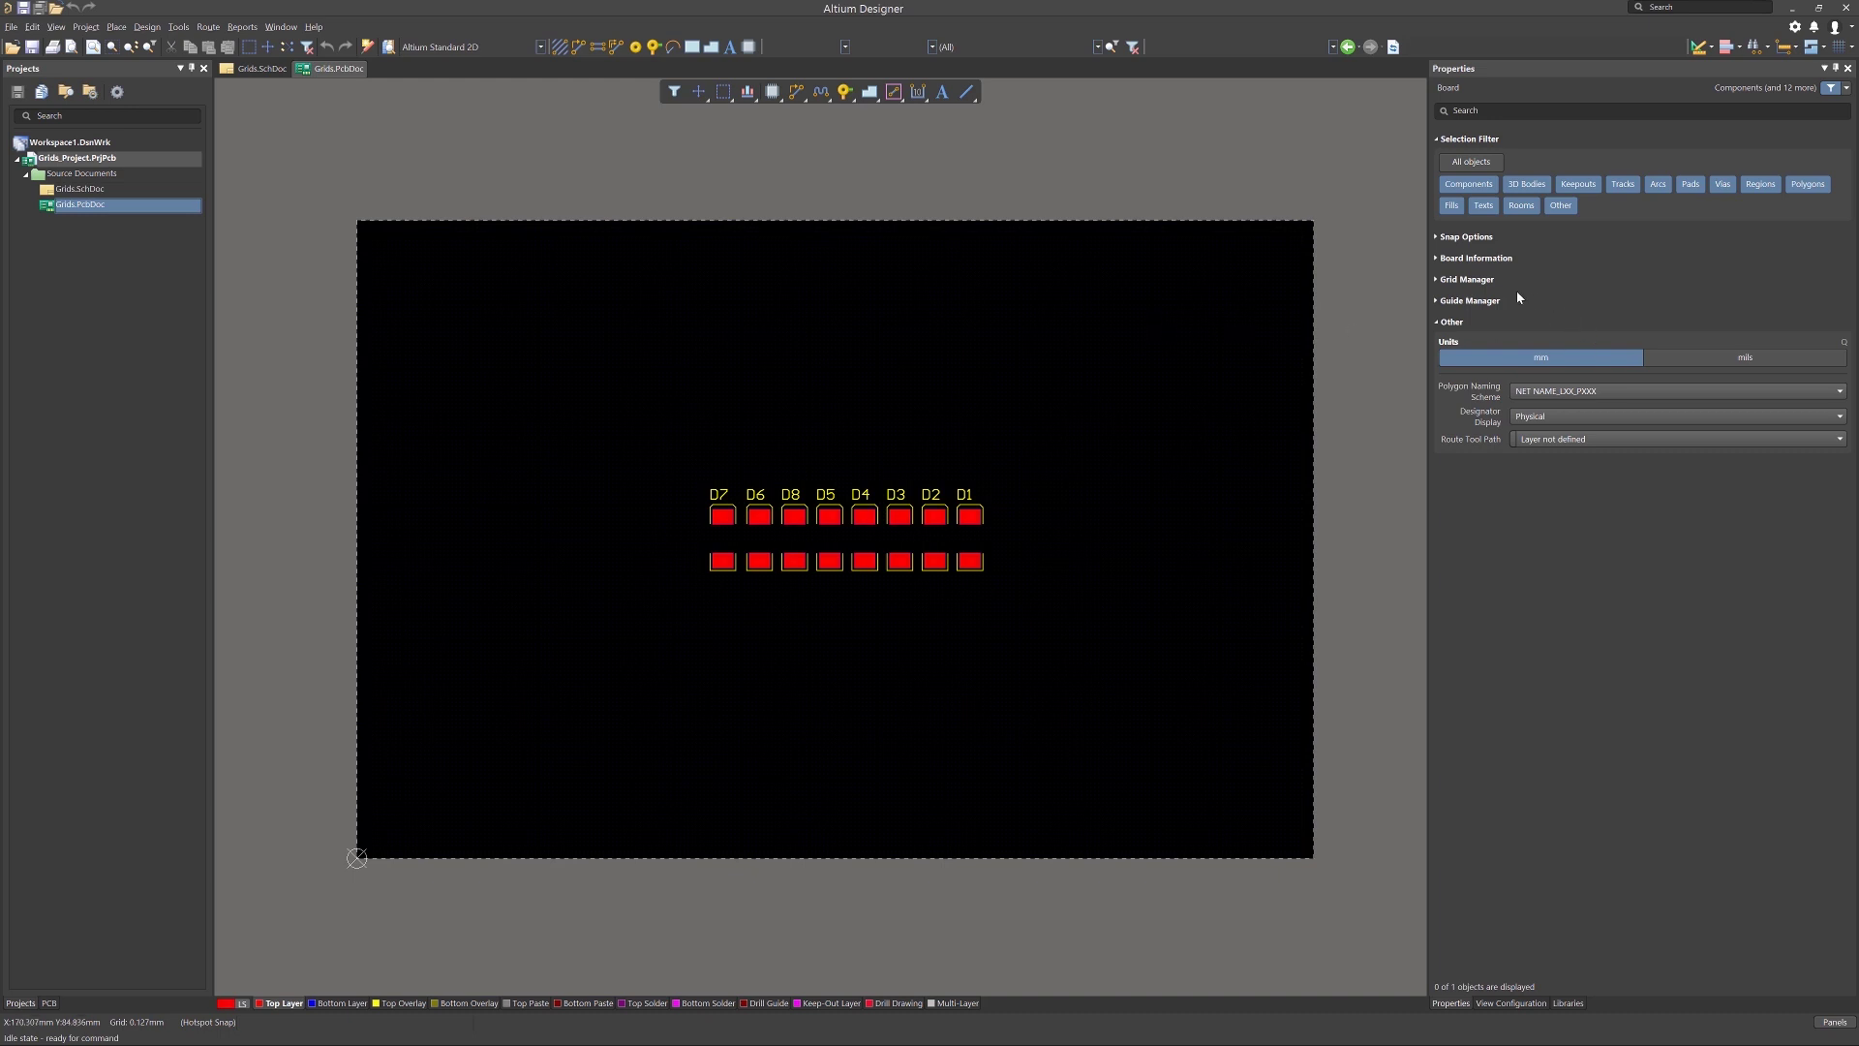
Expand Grid Manager and change the Global Board Snap Grid colour from blue to red.
left_click(1438, 279)
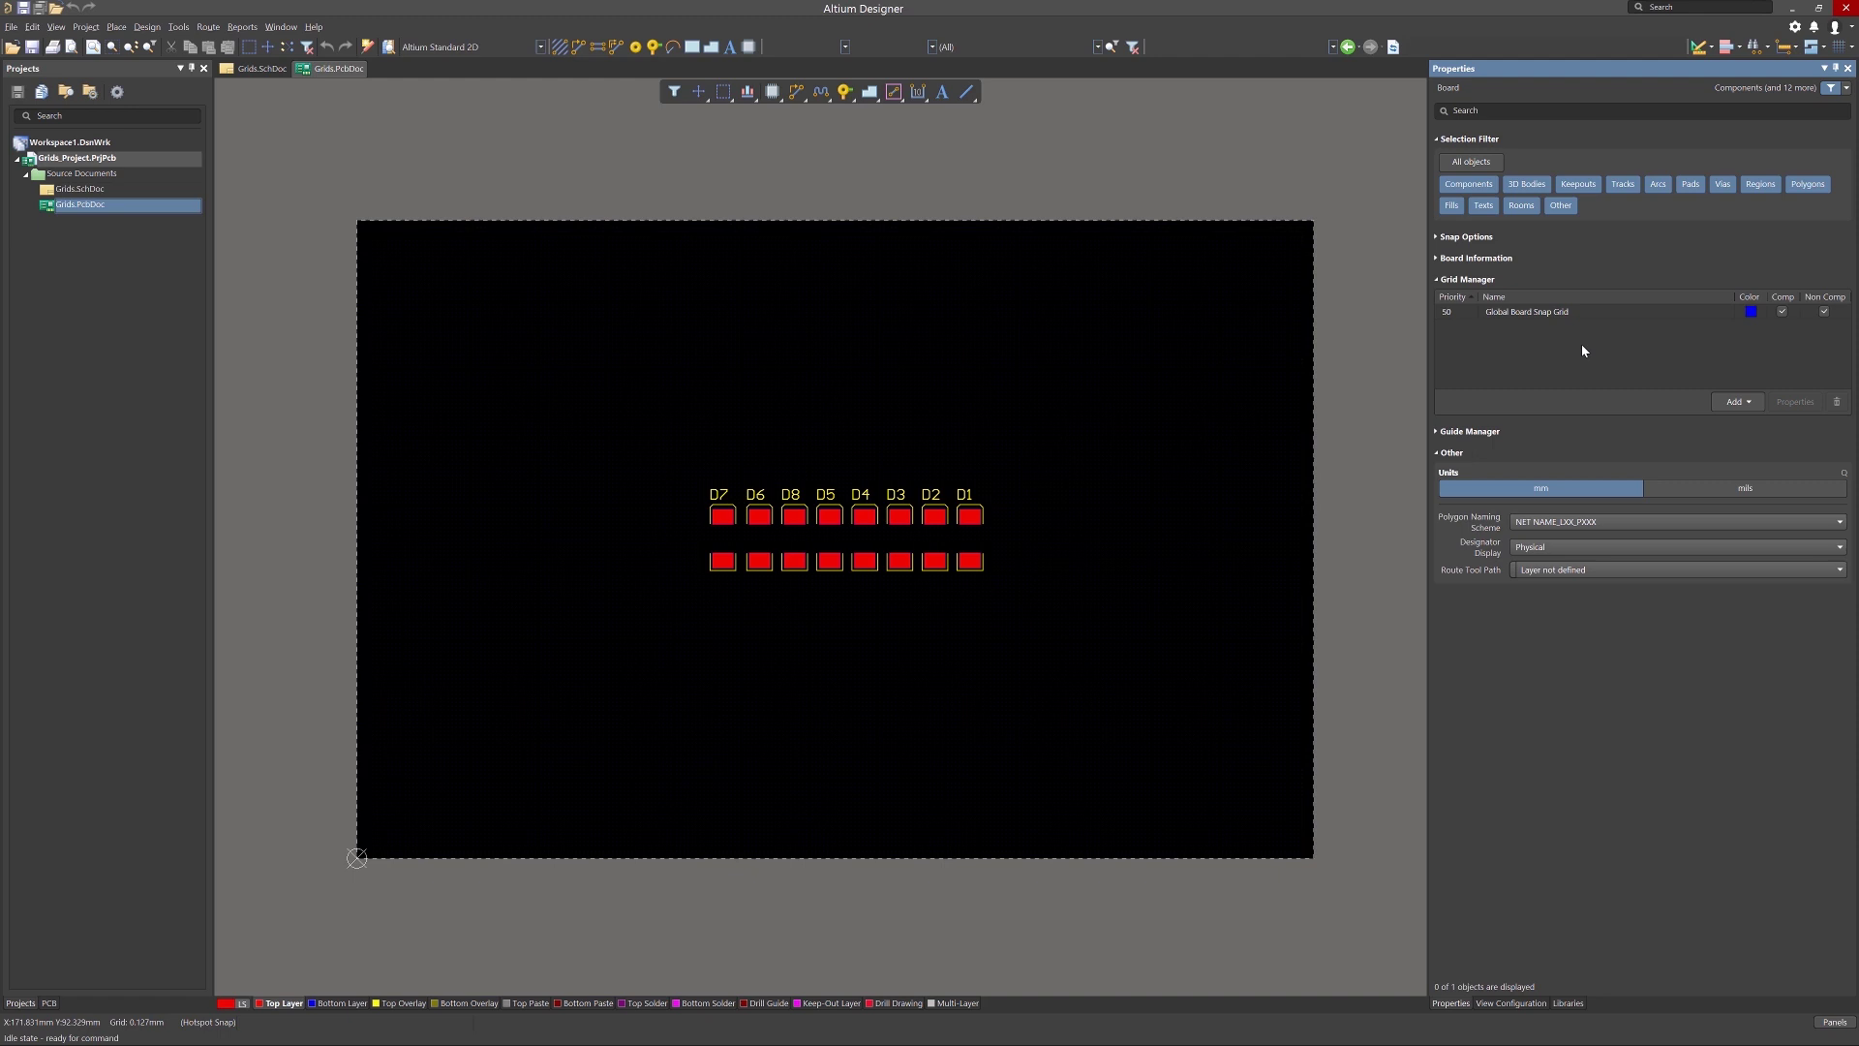
left_click(1749, 311)
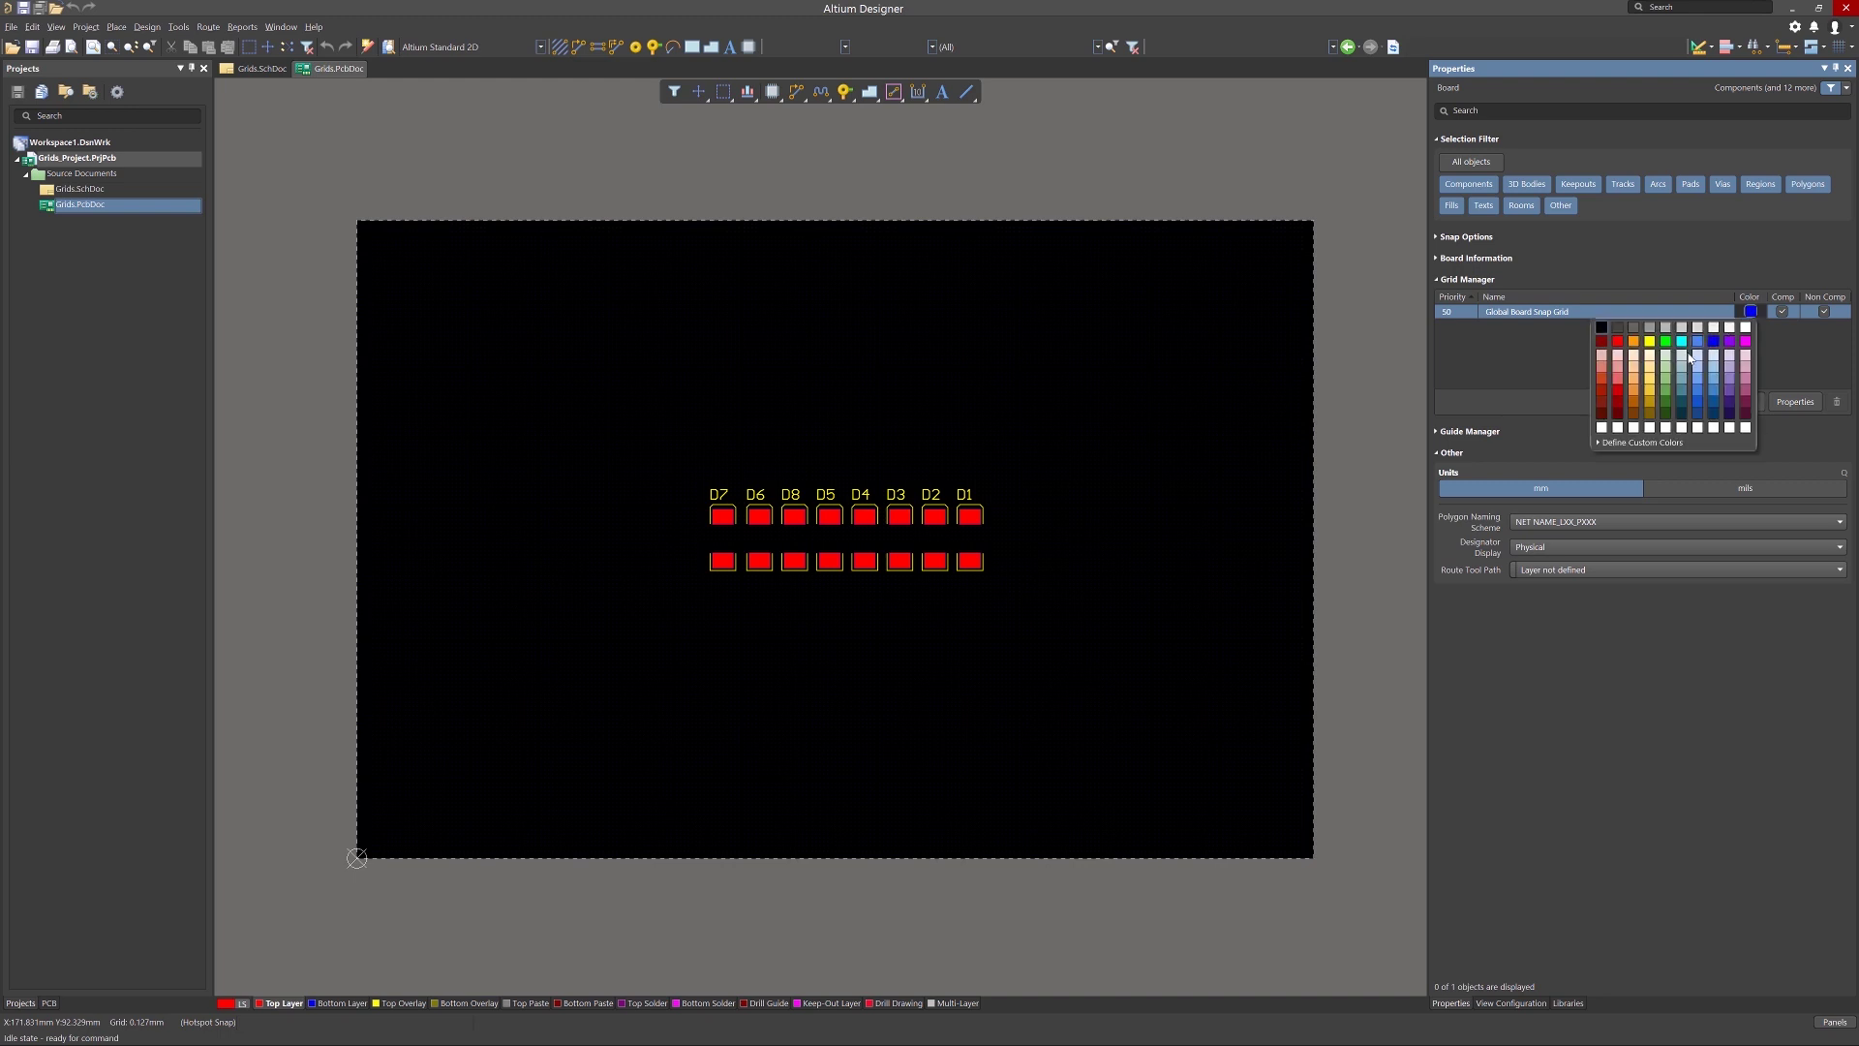
left_click(1617, 342)
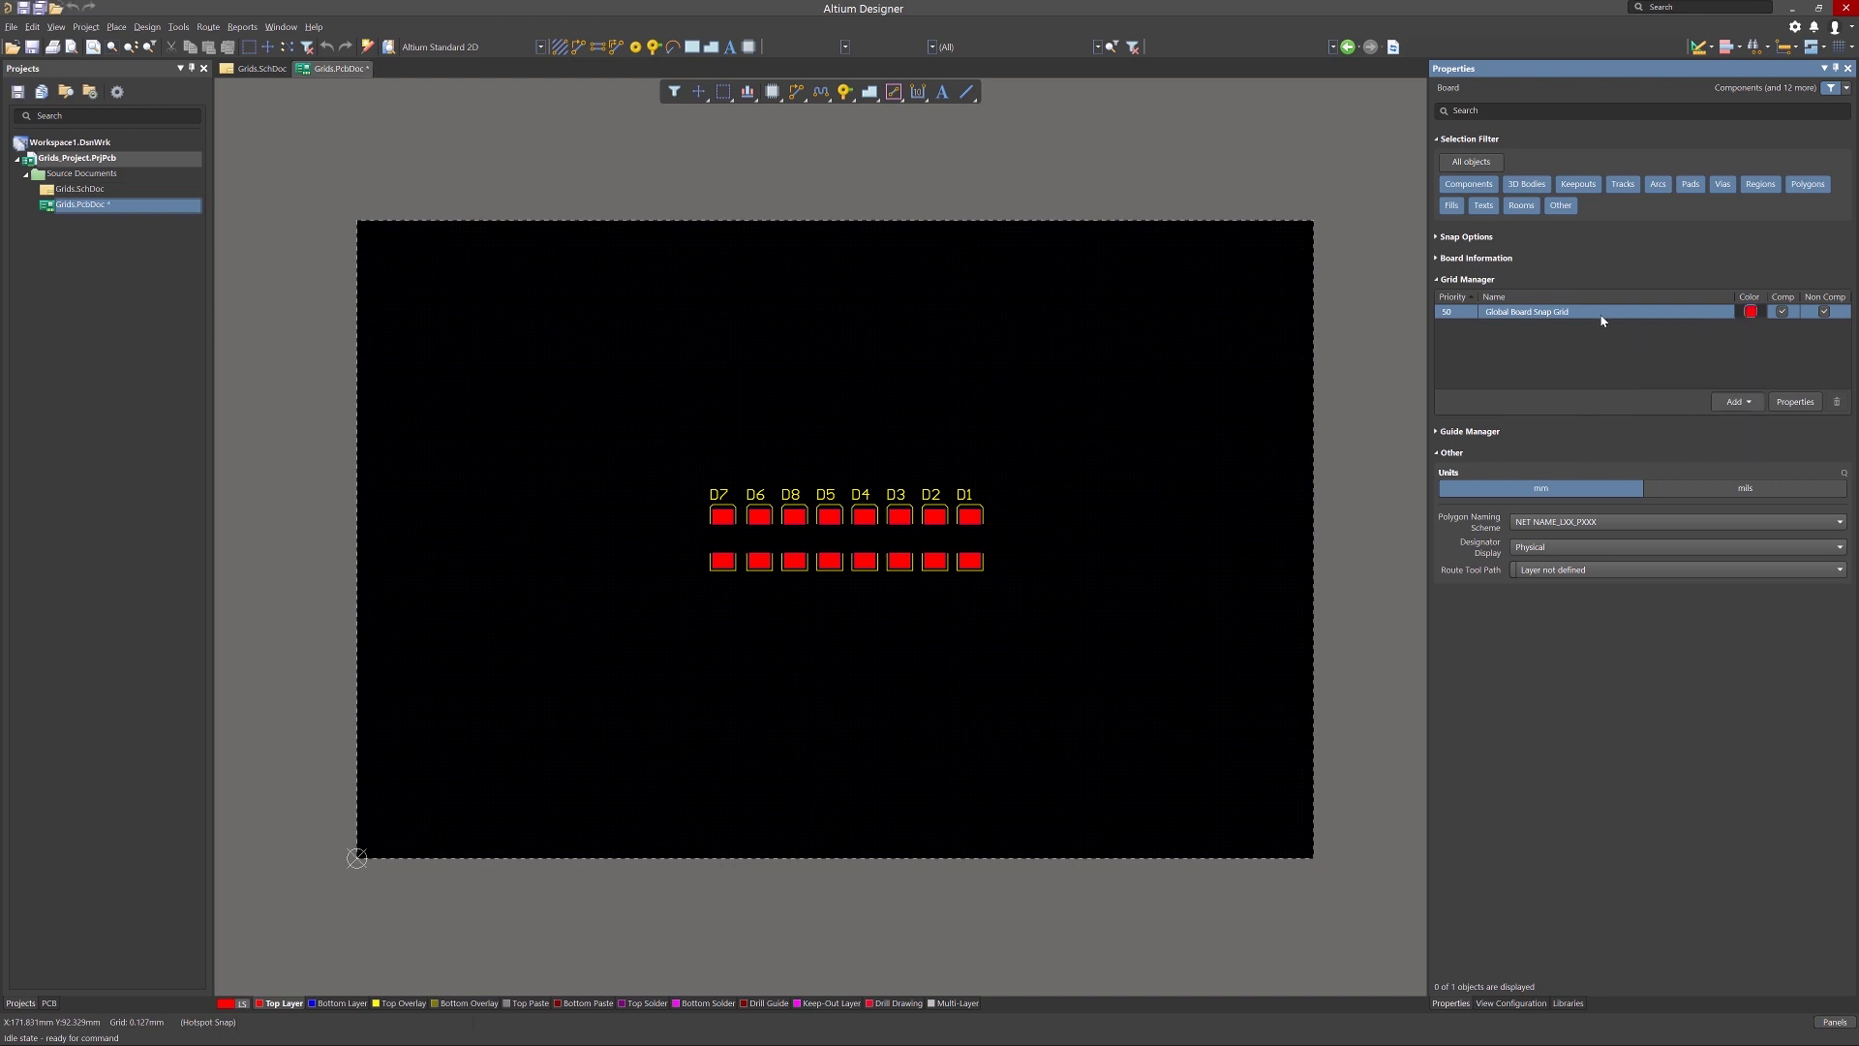
Draw the global grid's coarse grid as Lines with a 5x Grid Step multiplier, trying 10x first.
double_click(1602, 312)
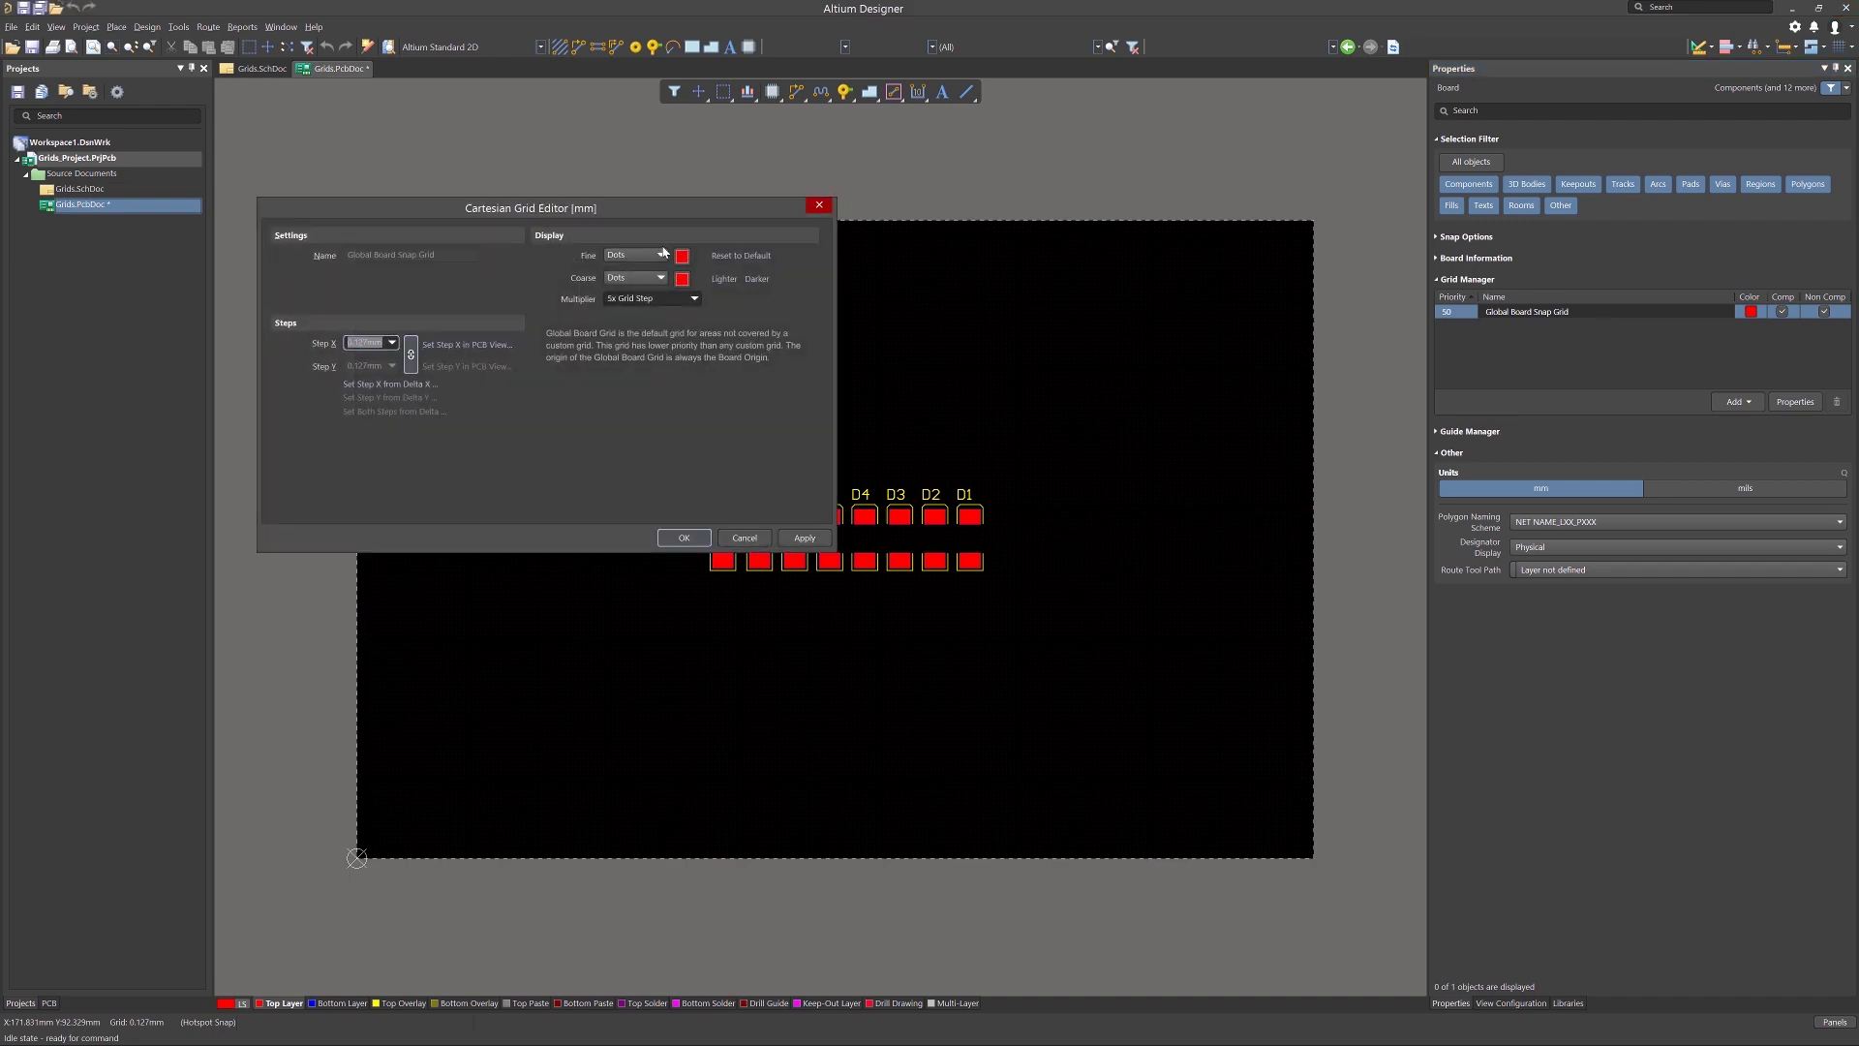
left_click(662, 280)
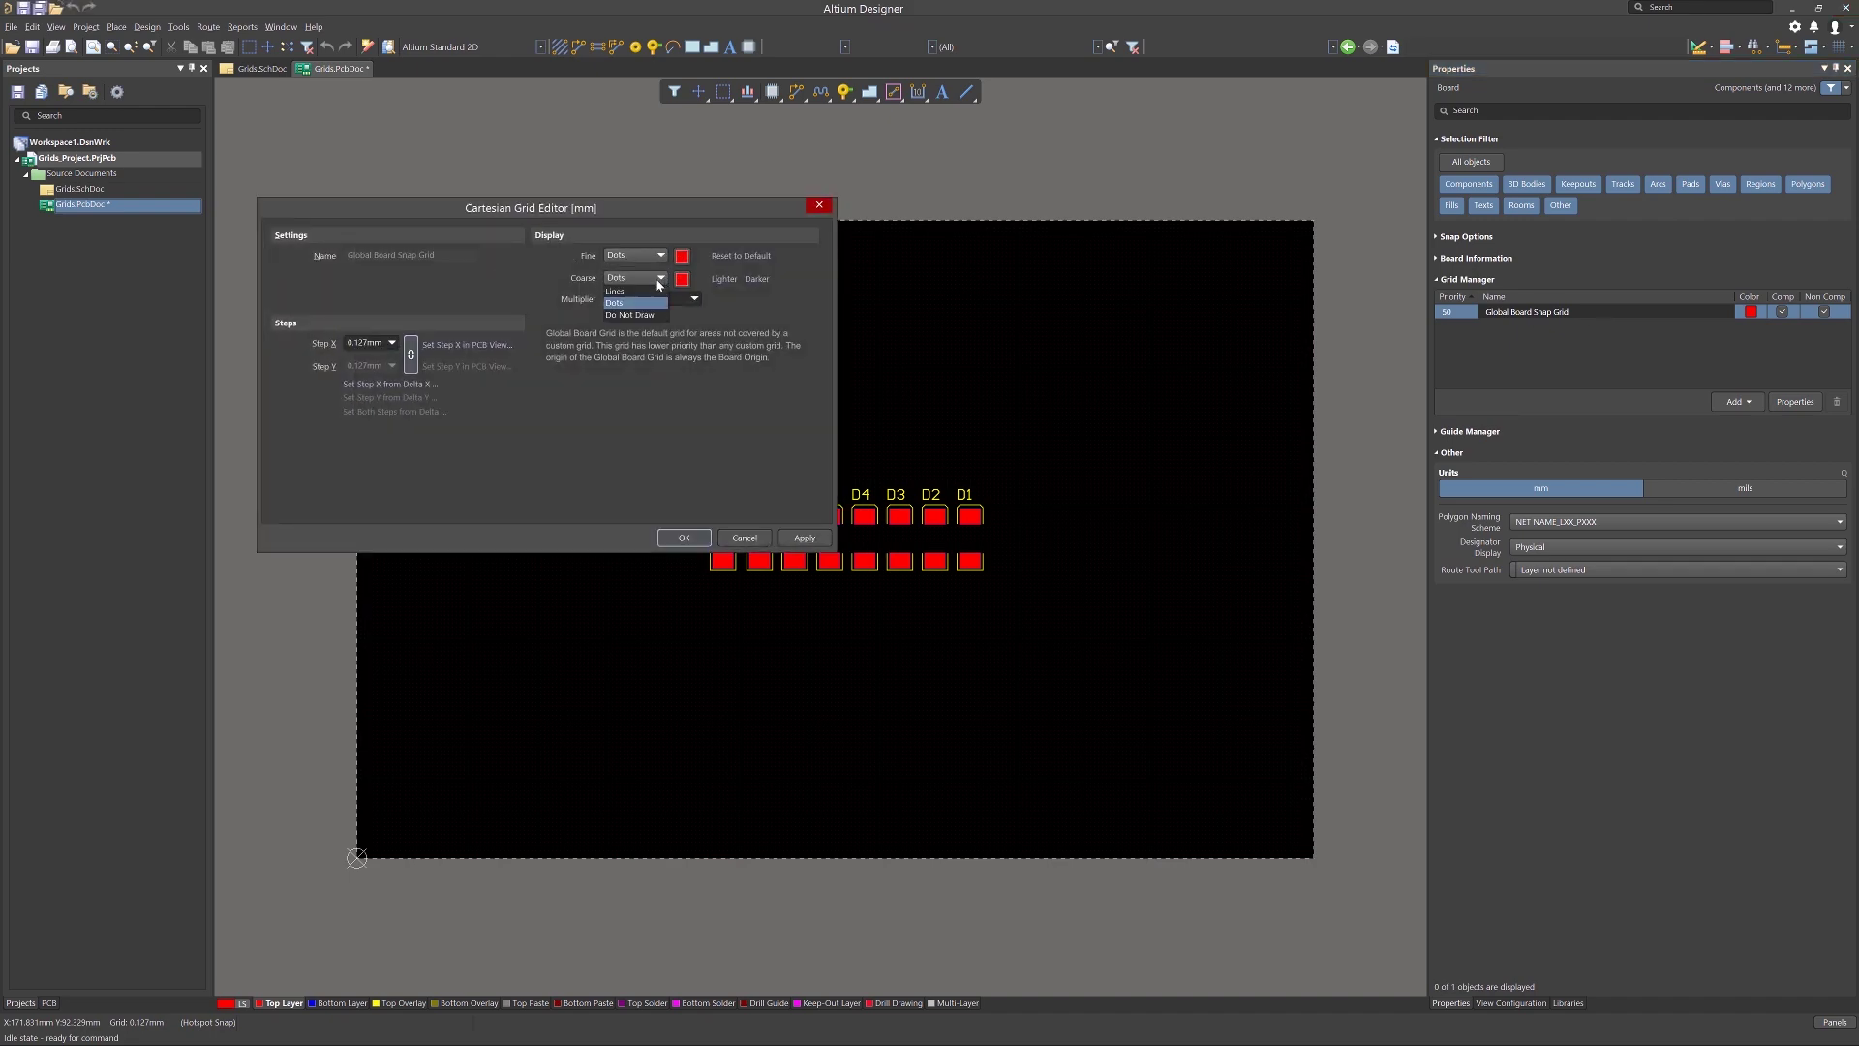
left_click(805, 538)
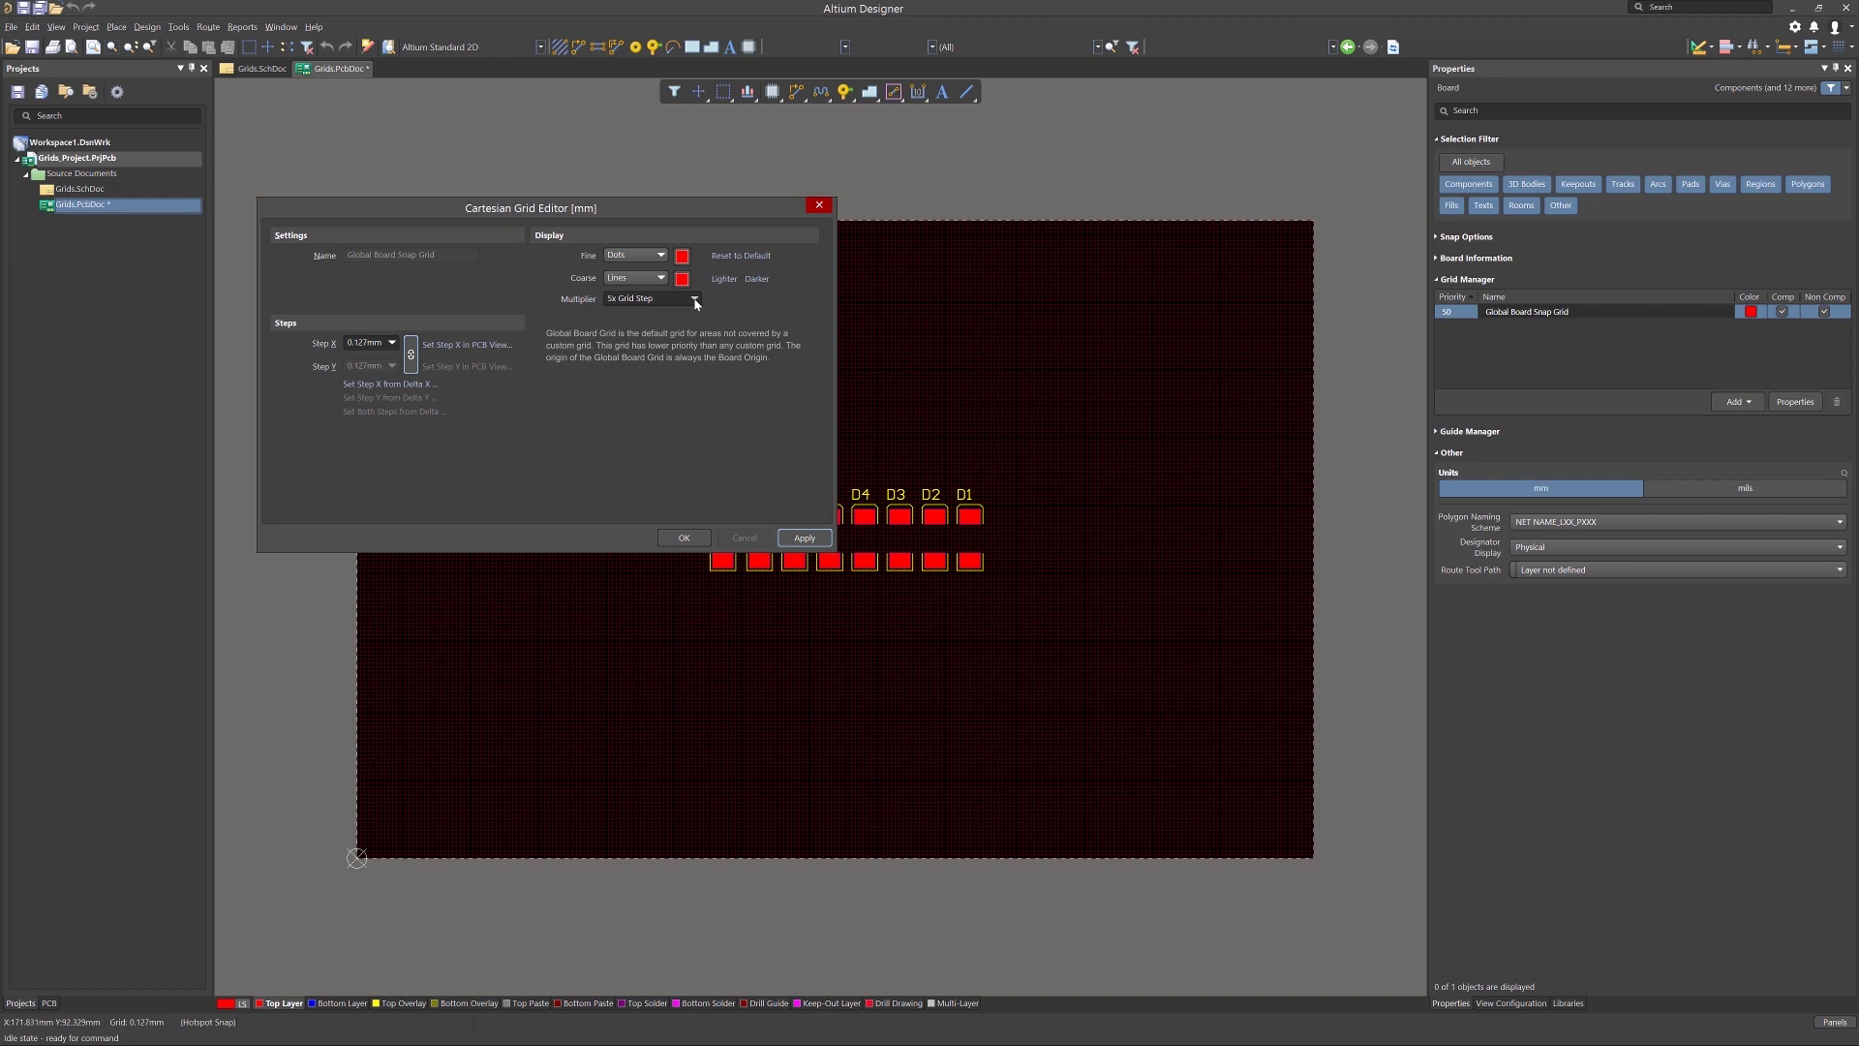
left_click(694, 300)
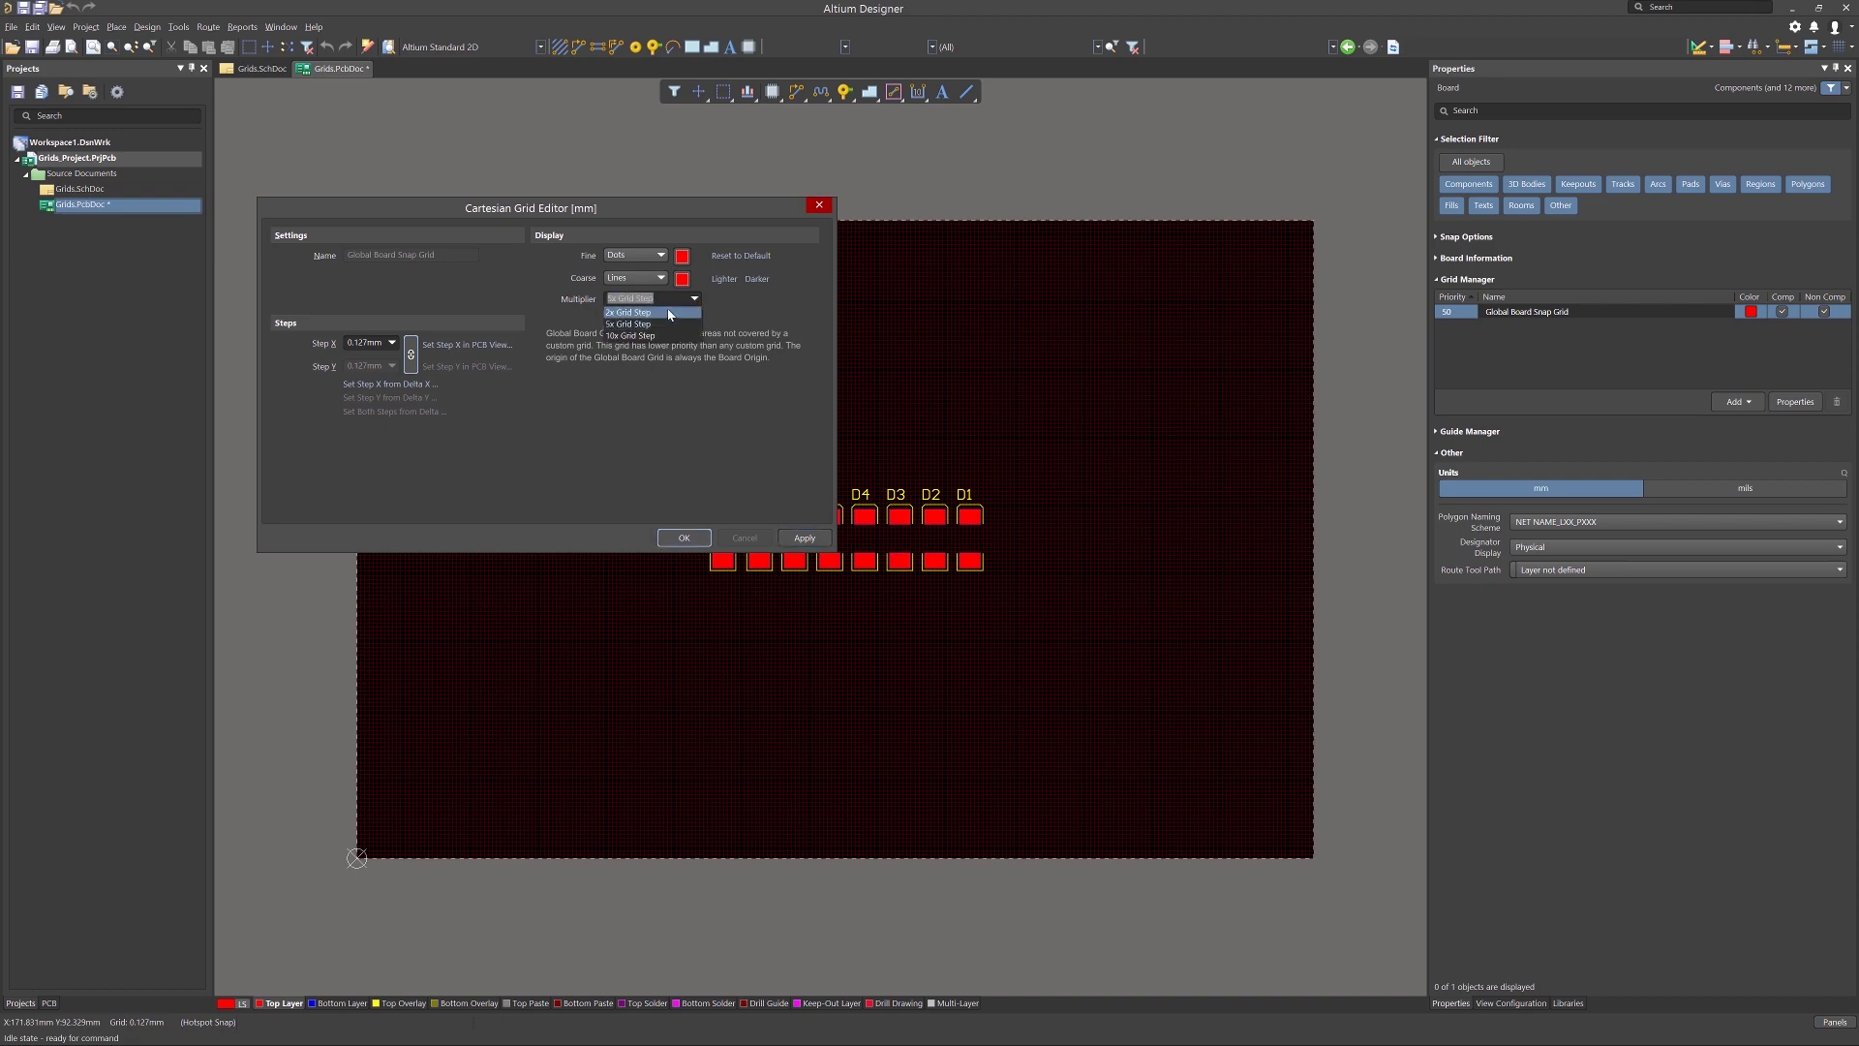
left_click(677, 335)
left_click(804, 538)
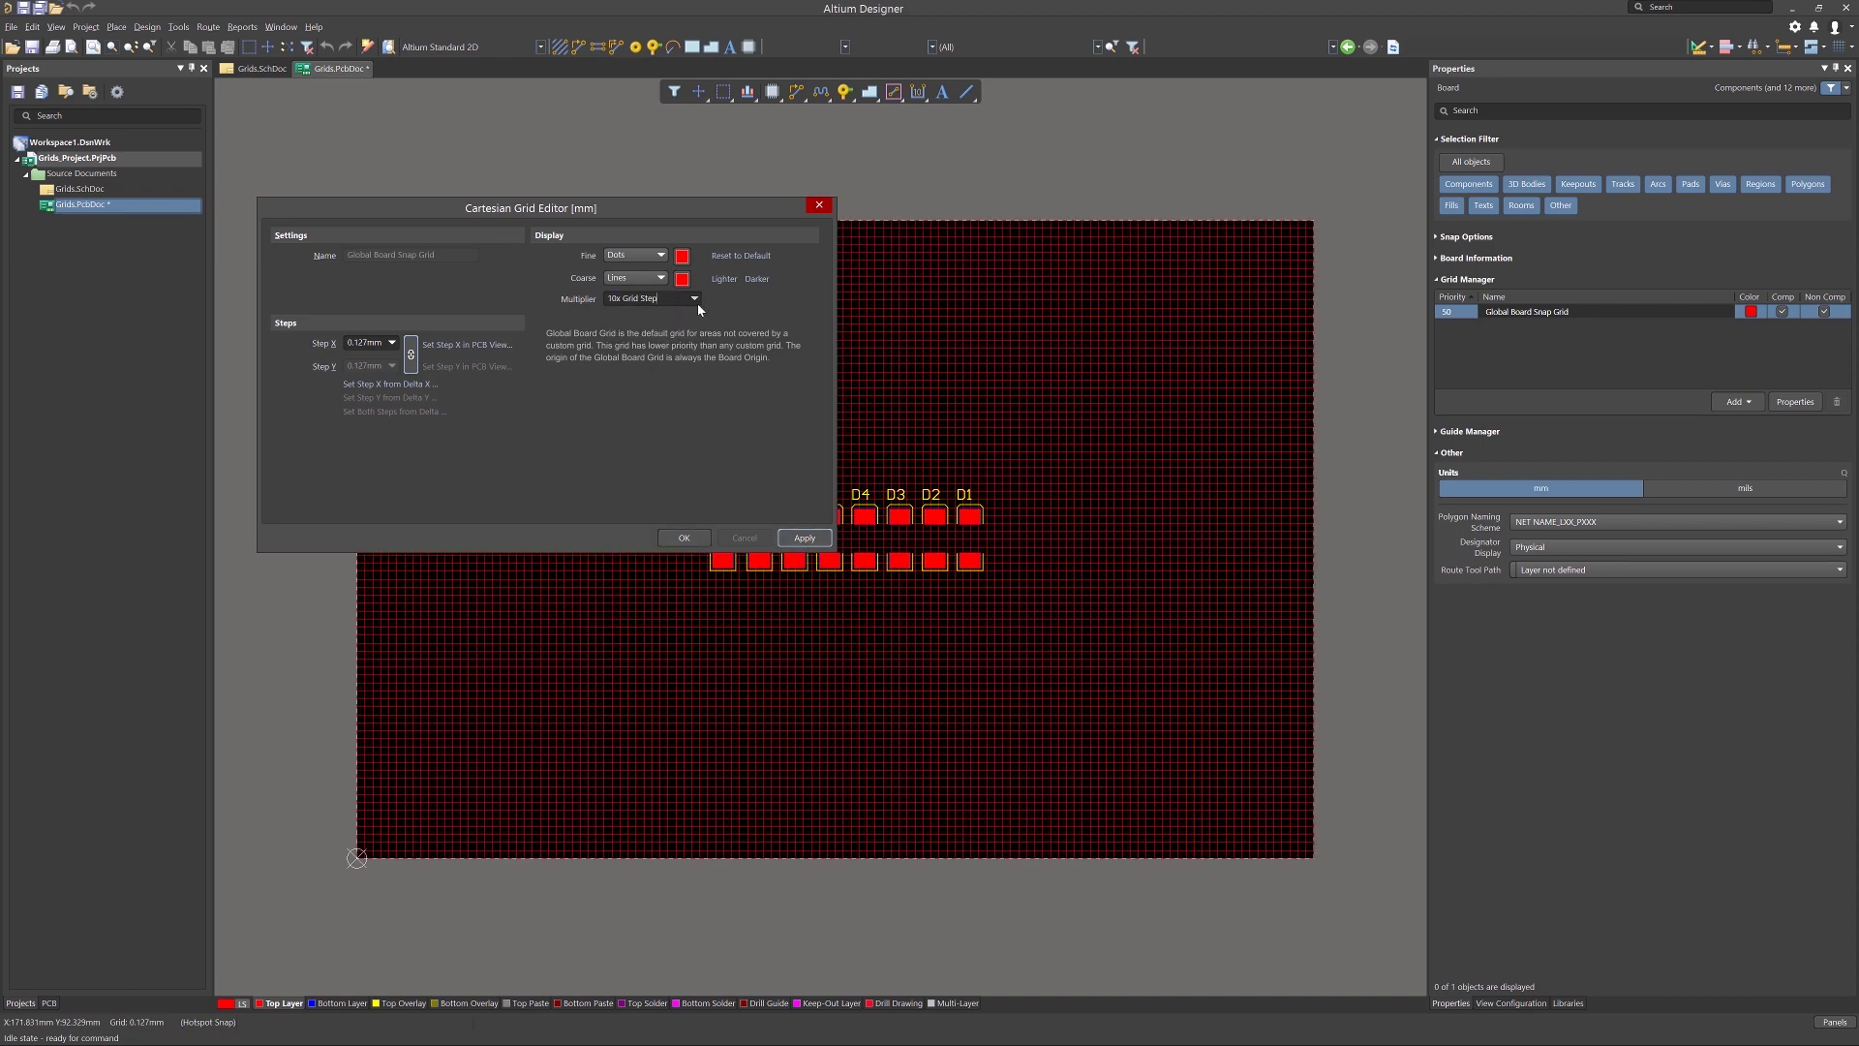
left_click(694, 300)
left_click(629, 324)
left_click(804, 538)
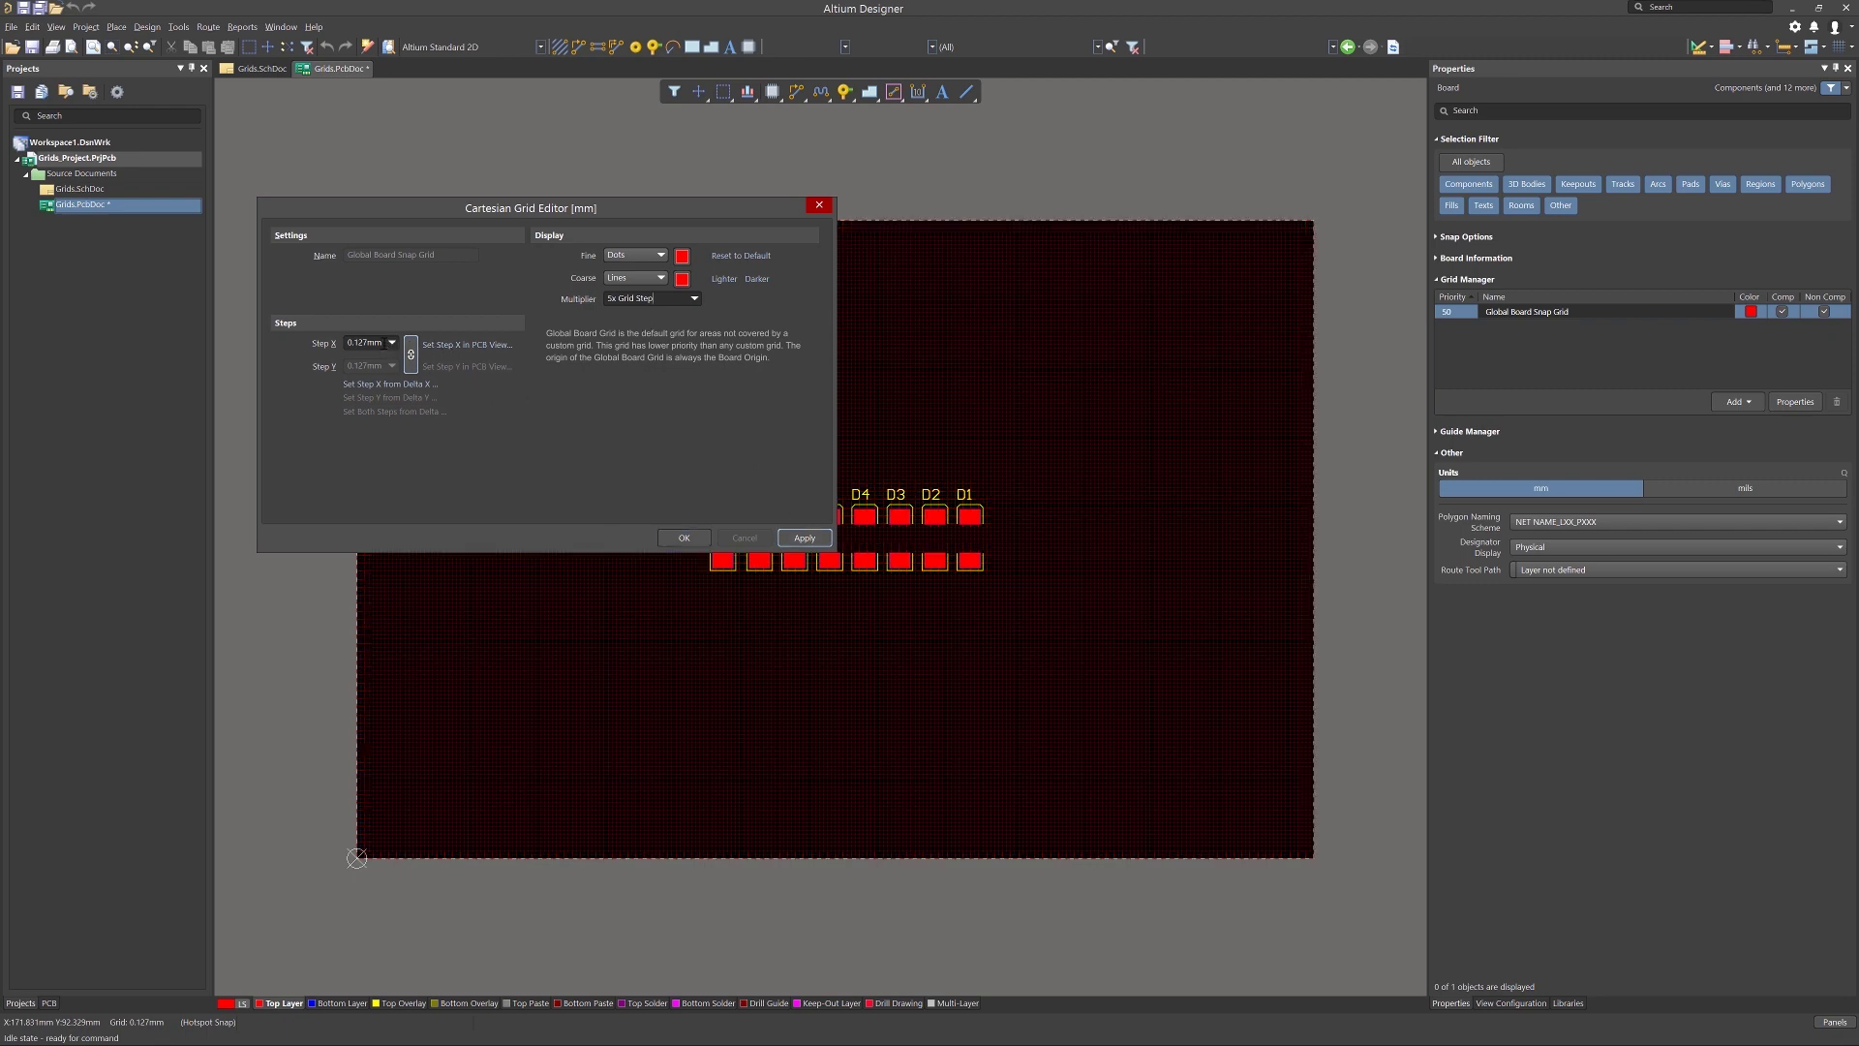
Set Step X to 20mil, unlink X and Y, and set Step Y to 30mil.
left_click_drag(385, 343, 345, 342)
type("20mil")
key("End")
left_click(805, 541)
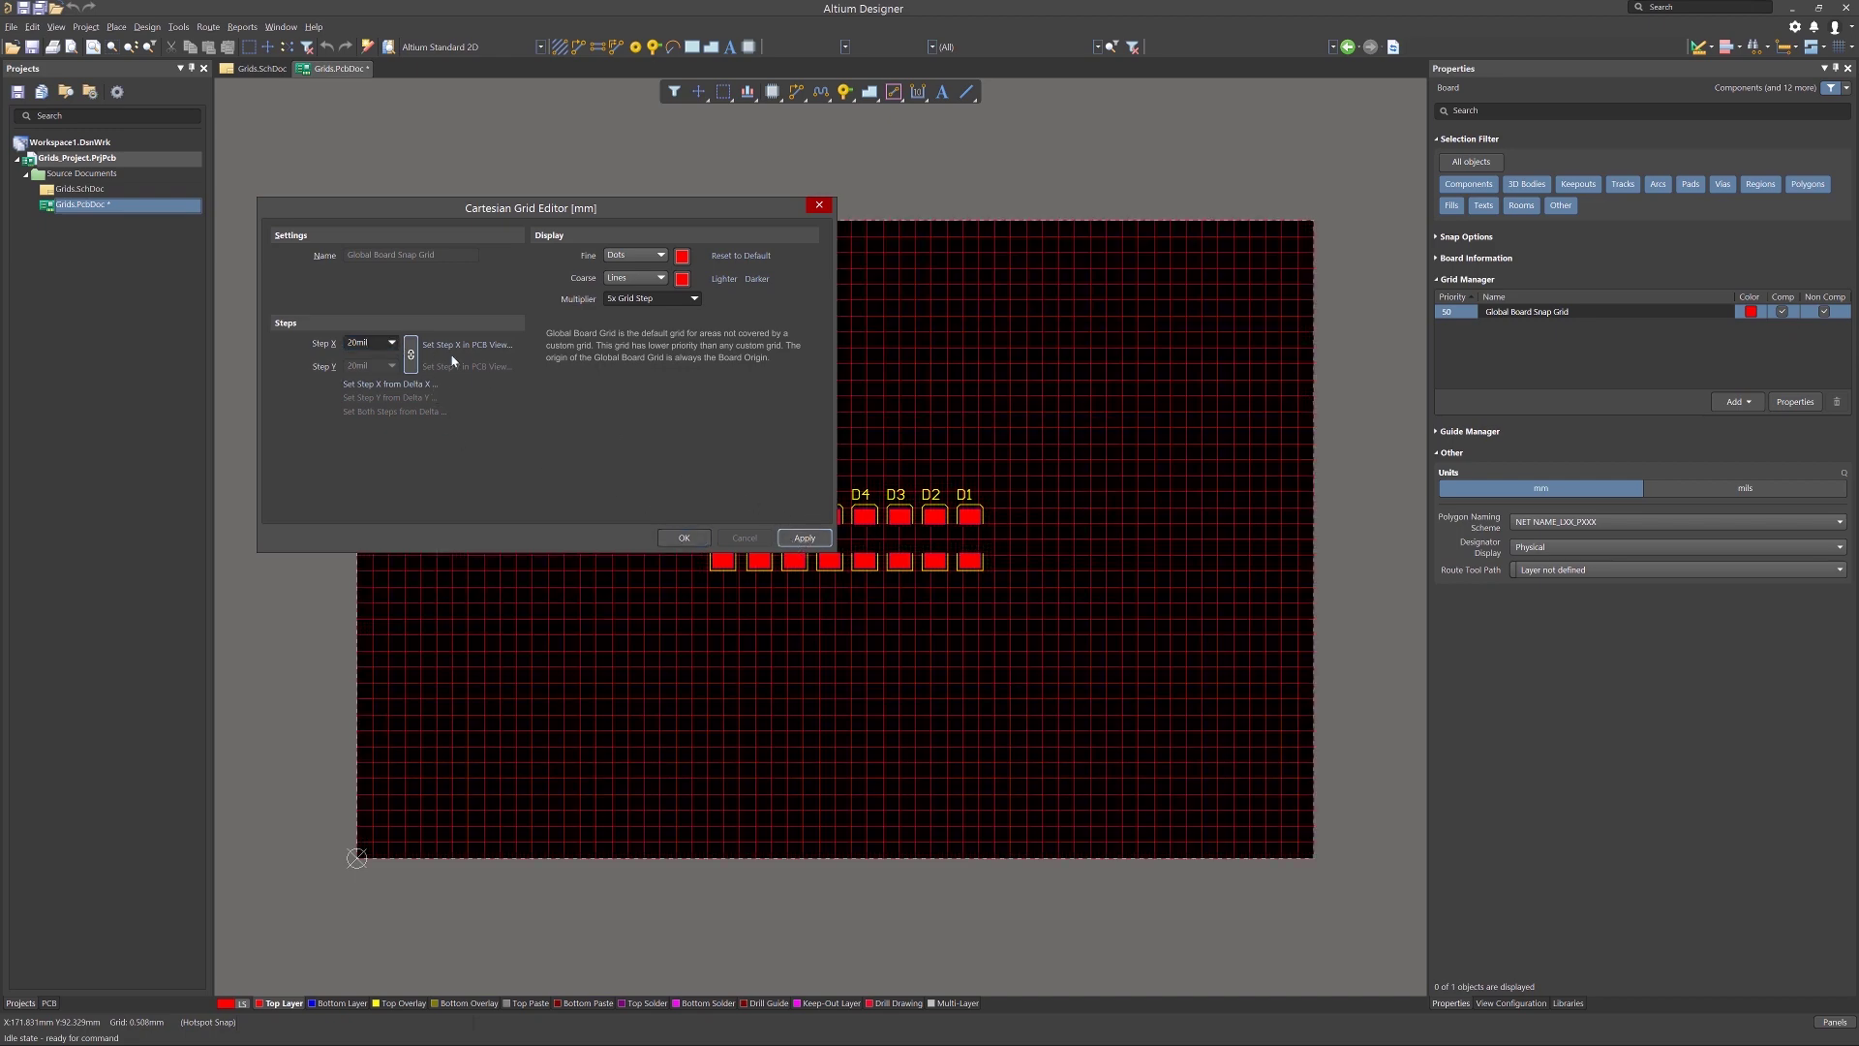
left_click(411, 357)
left_click(346, 366)
type("30m")
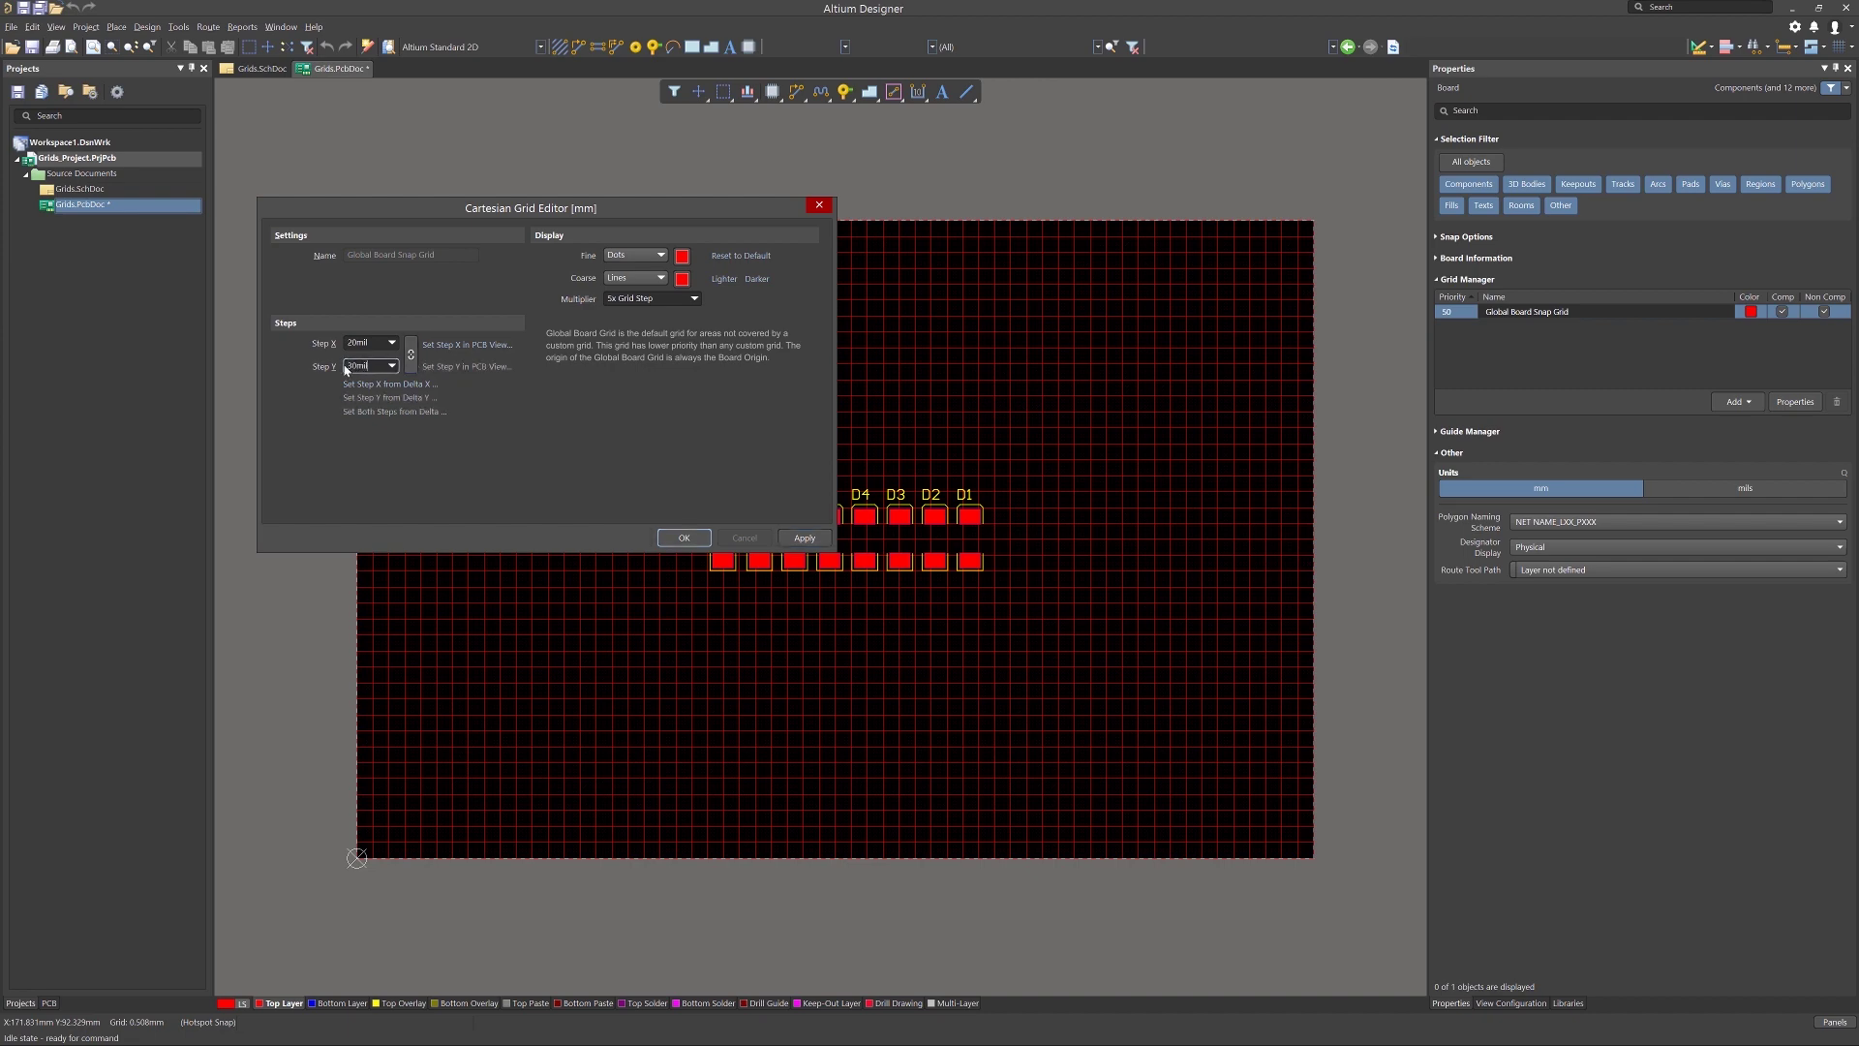
type("il")
left_click(810, 540)
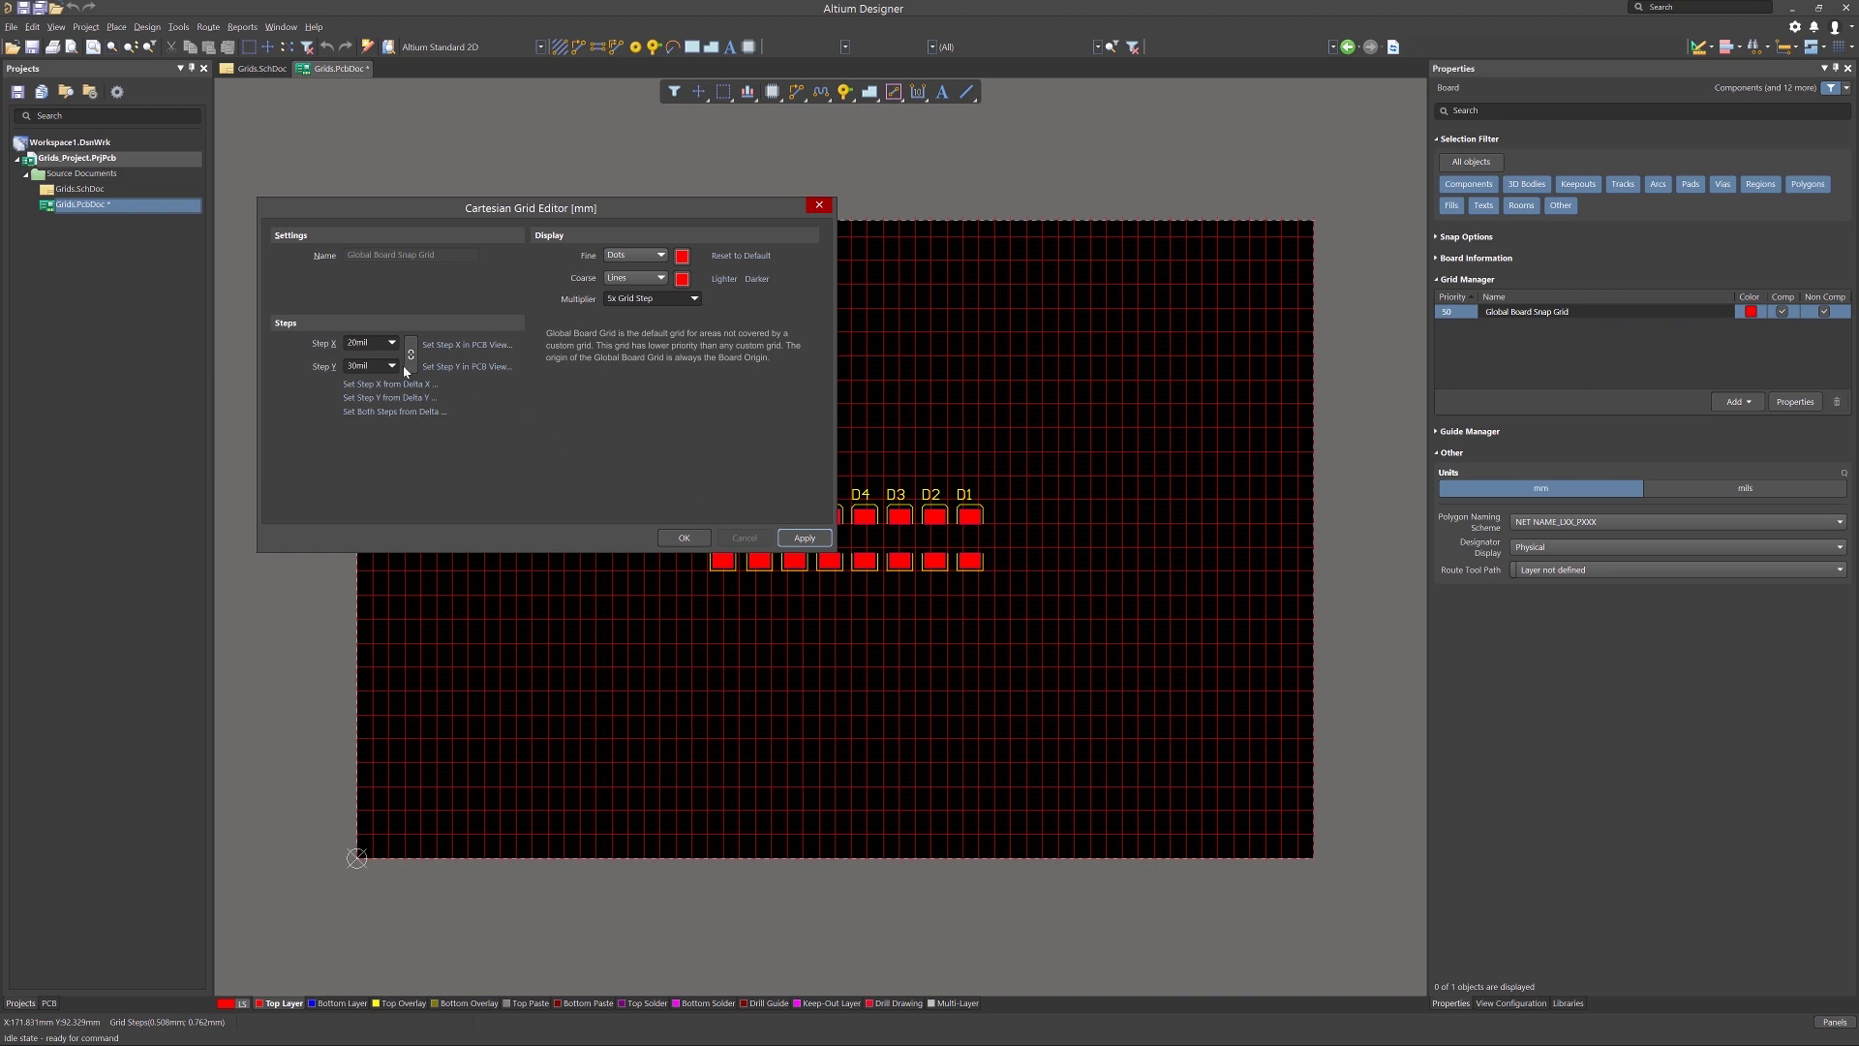
Change the grid steps to 500mil in X and 1000mil in Y.
double_click(369, 343)
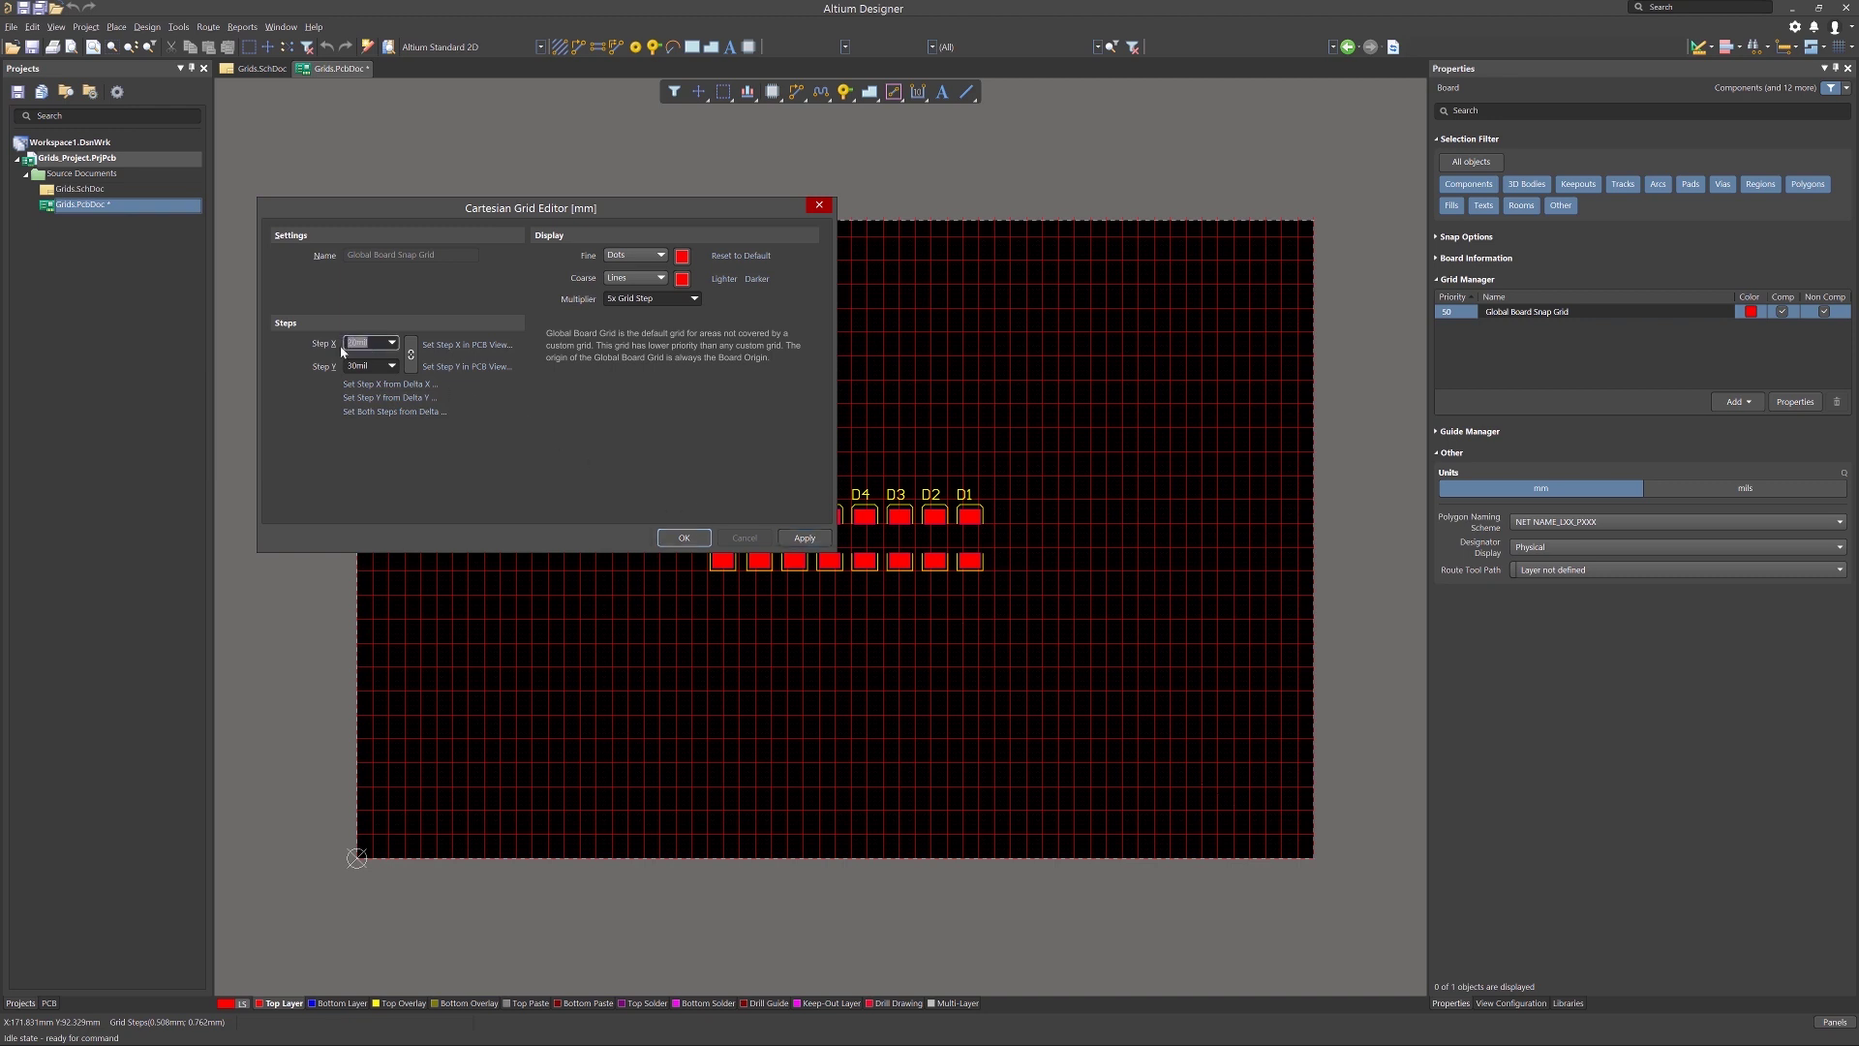
type("500m")
double_click(347, 367)
type("1000")
Apply the 500mil by 1000mil grid, close the editor, and arrange D1–D8 in two rows of four.
left_click(794, 539)
left_click(685, 539)
left_click_drag(722, 557, 597, 660)
left_click_drag(829, 561, 755, 540)
left_click_drag(902, 537, 834, 540)
left_click_drag(969, 539, 834, 697)
left_click(991, 530)
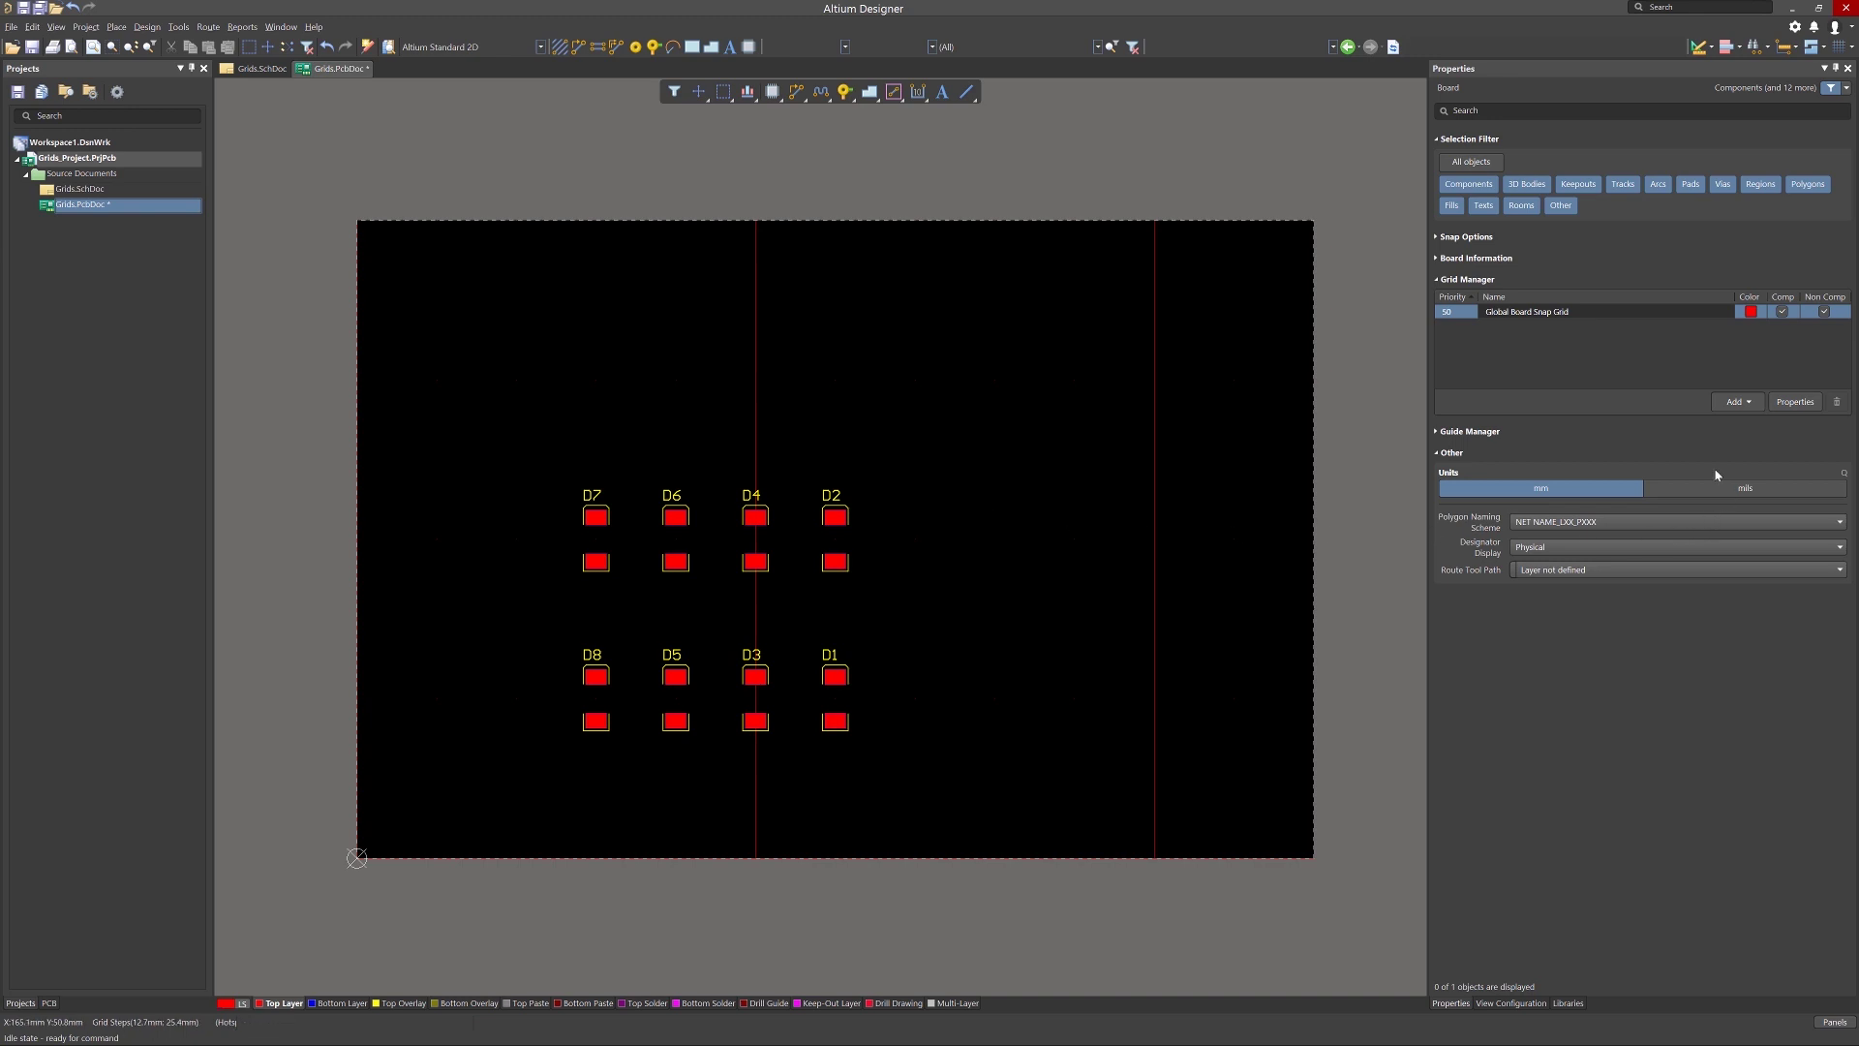
left_click(1738, 403)
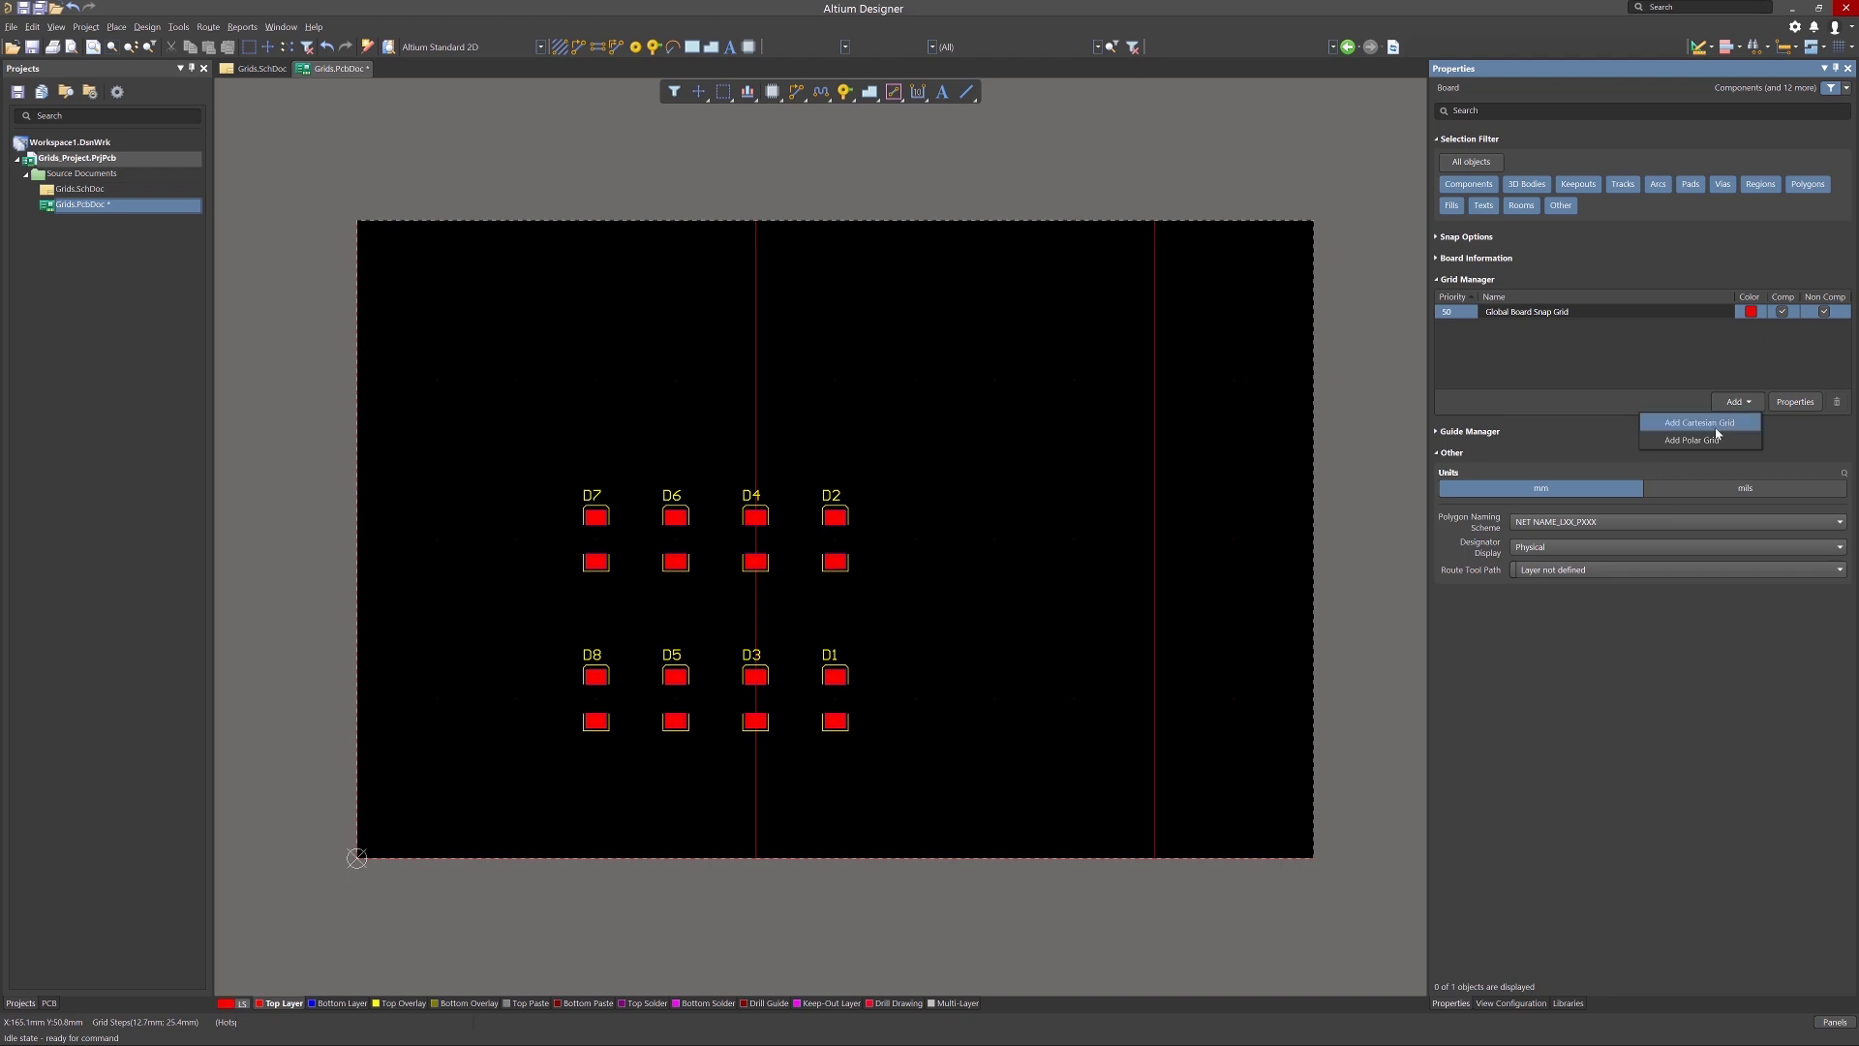
Add a Cartesian grid, listed as New Cartesian Grid at priority 1.
left_click(1729, 423)
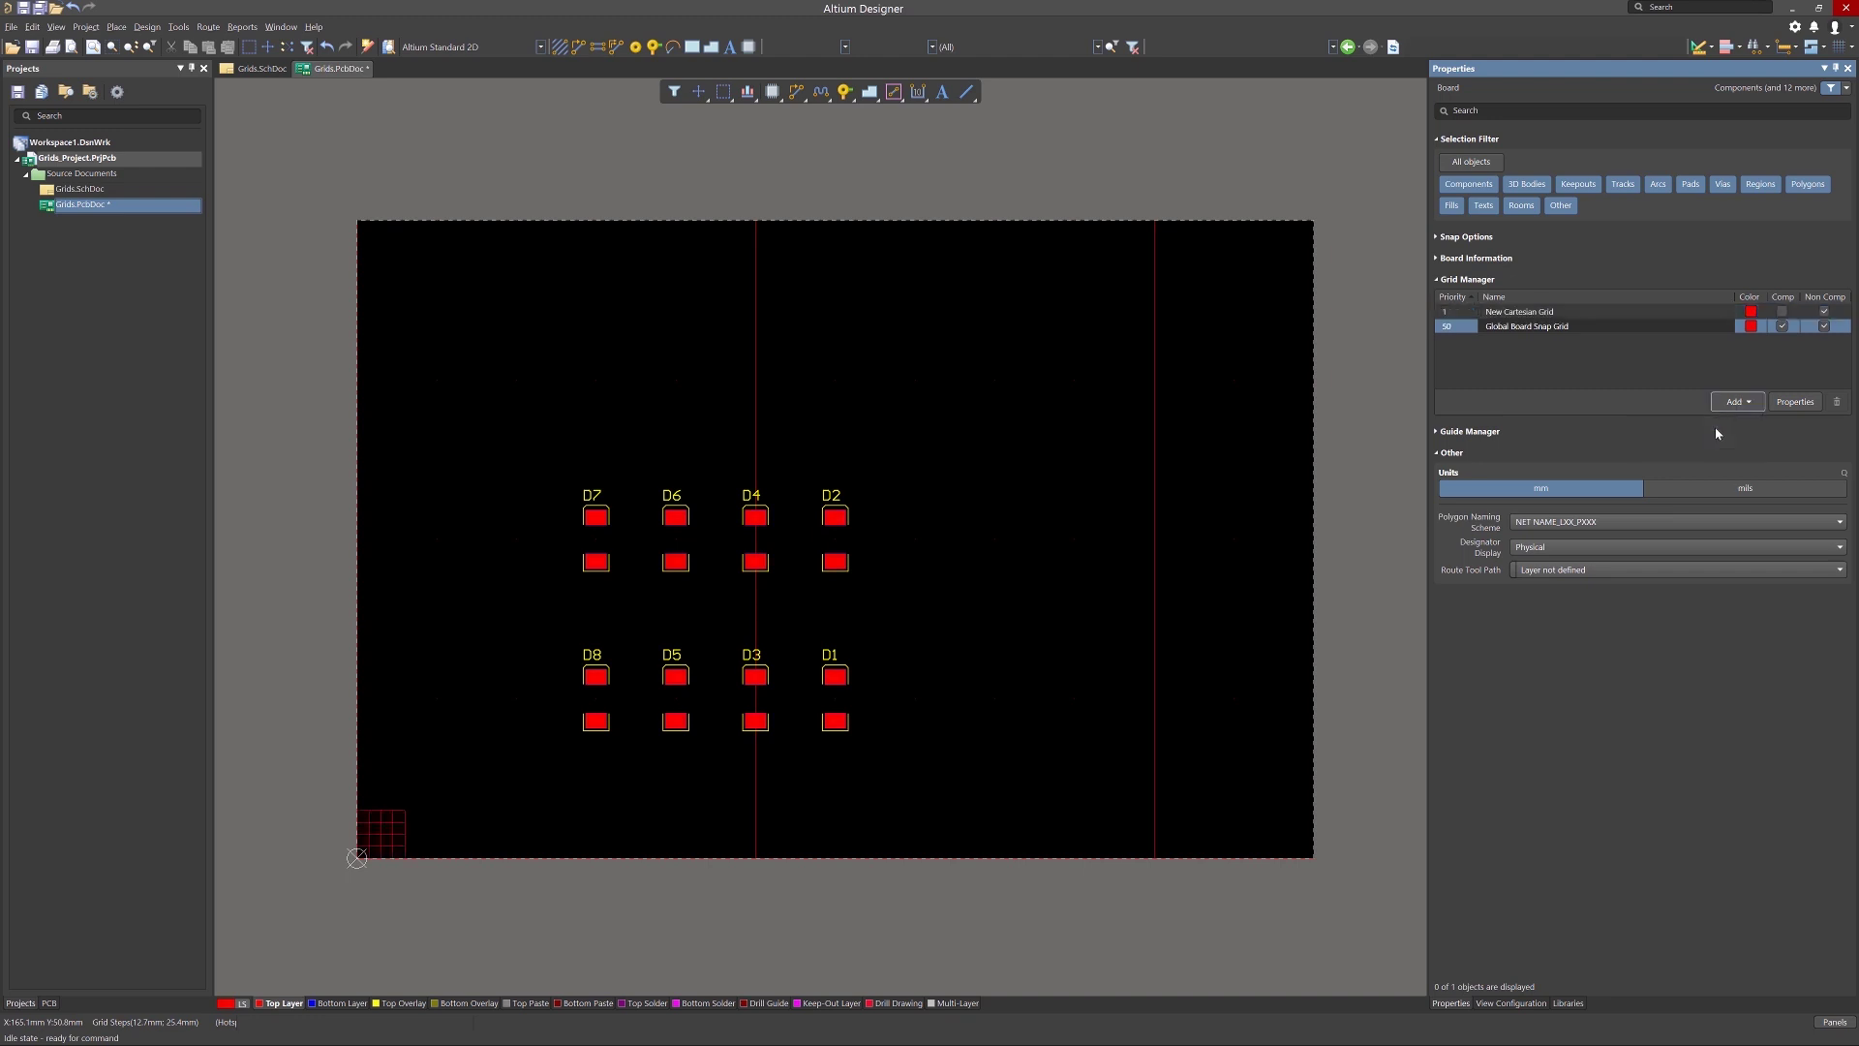
Open the new Cartesian grid's editor and rename it MyGrid.
double_click(1509, 315)
left_click_drag(426, 255, 346, 255)
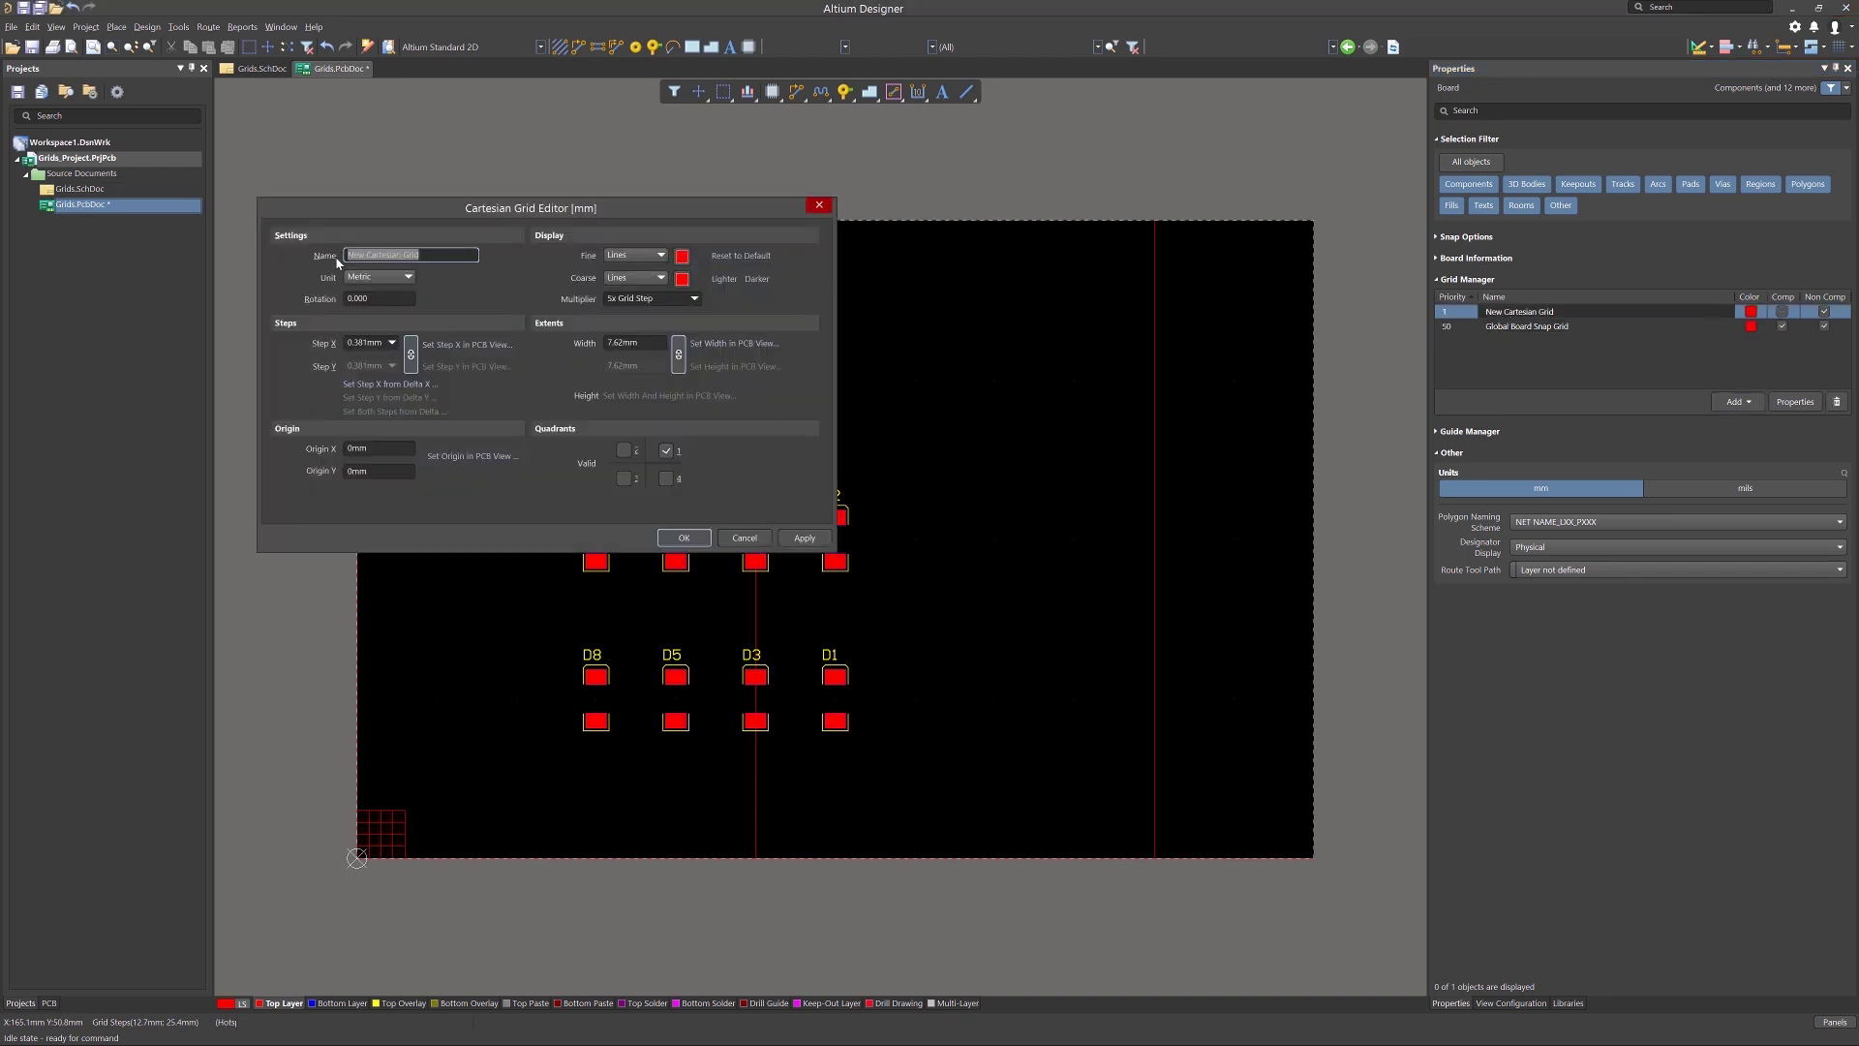
type("MyGrid")
Make MyGrid's fine grid green and adjust the coarse grid shade lighter, then darker.
left_click(681, 256)
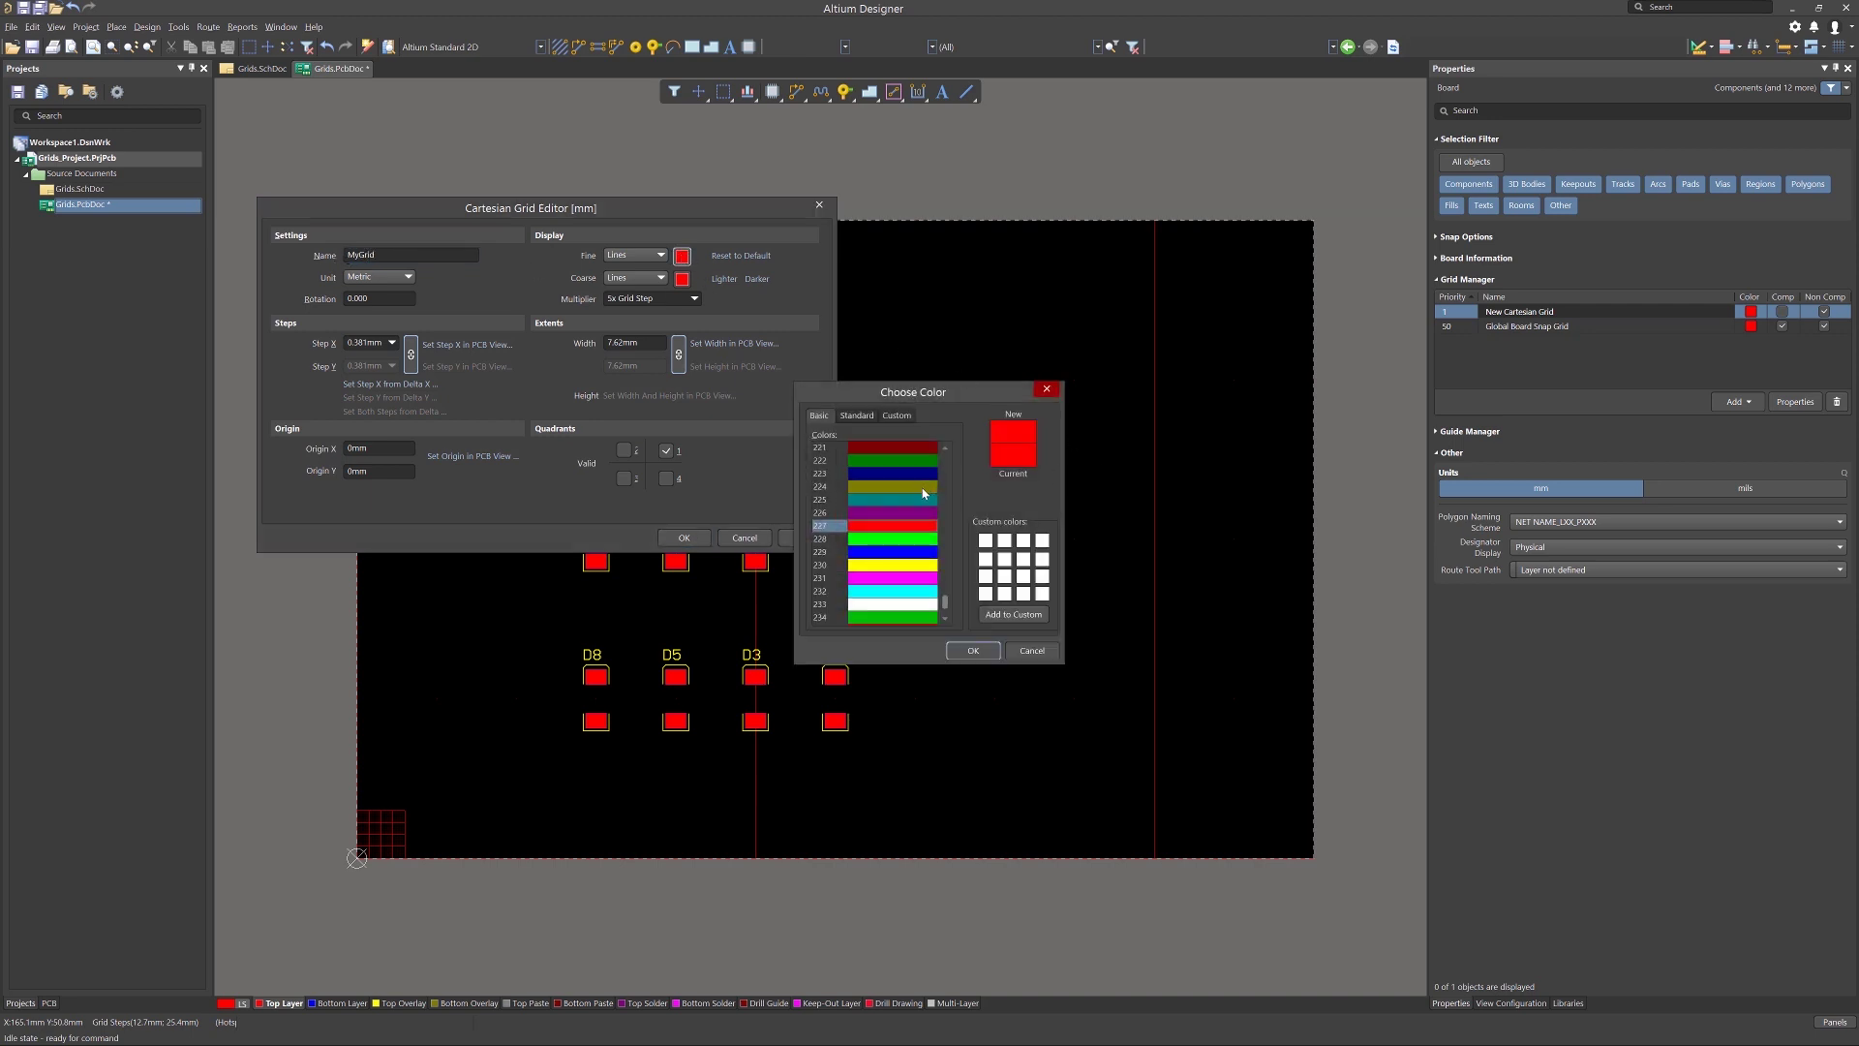
left_click(910, 539)
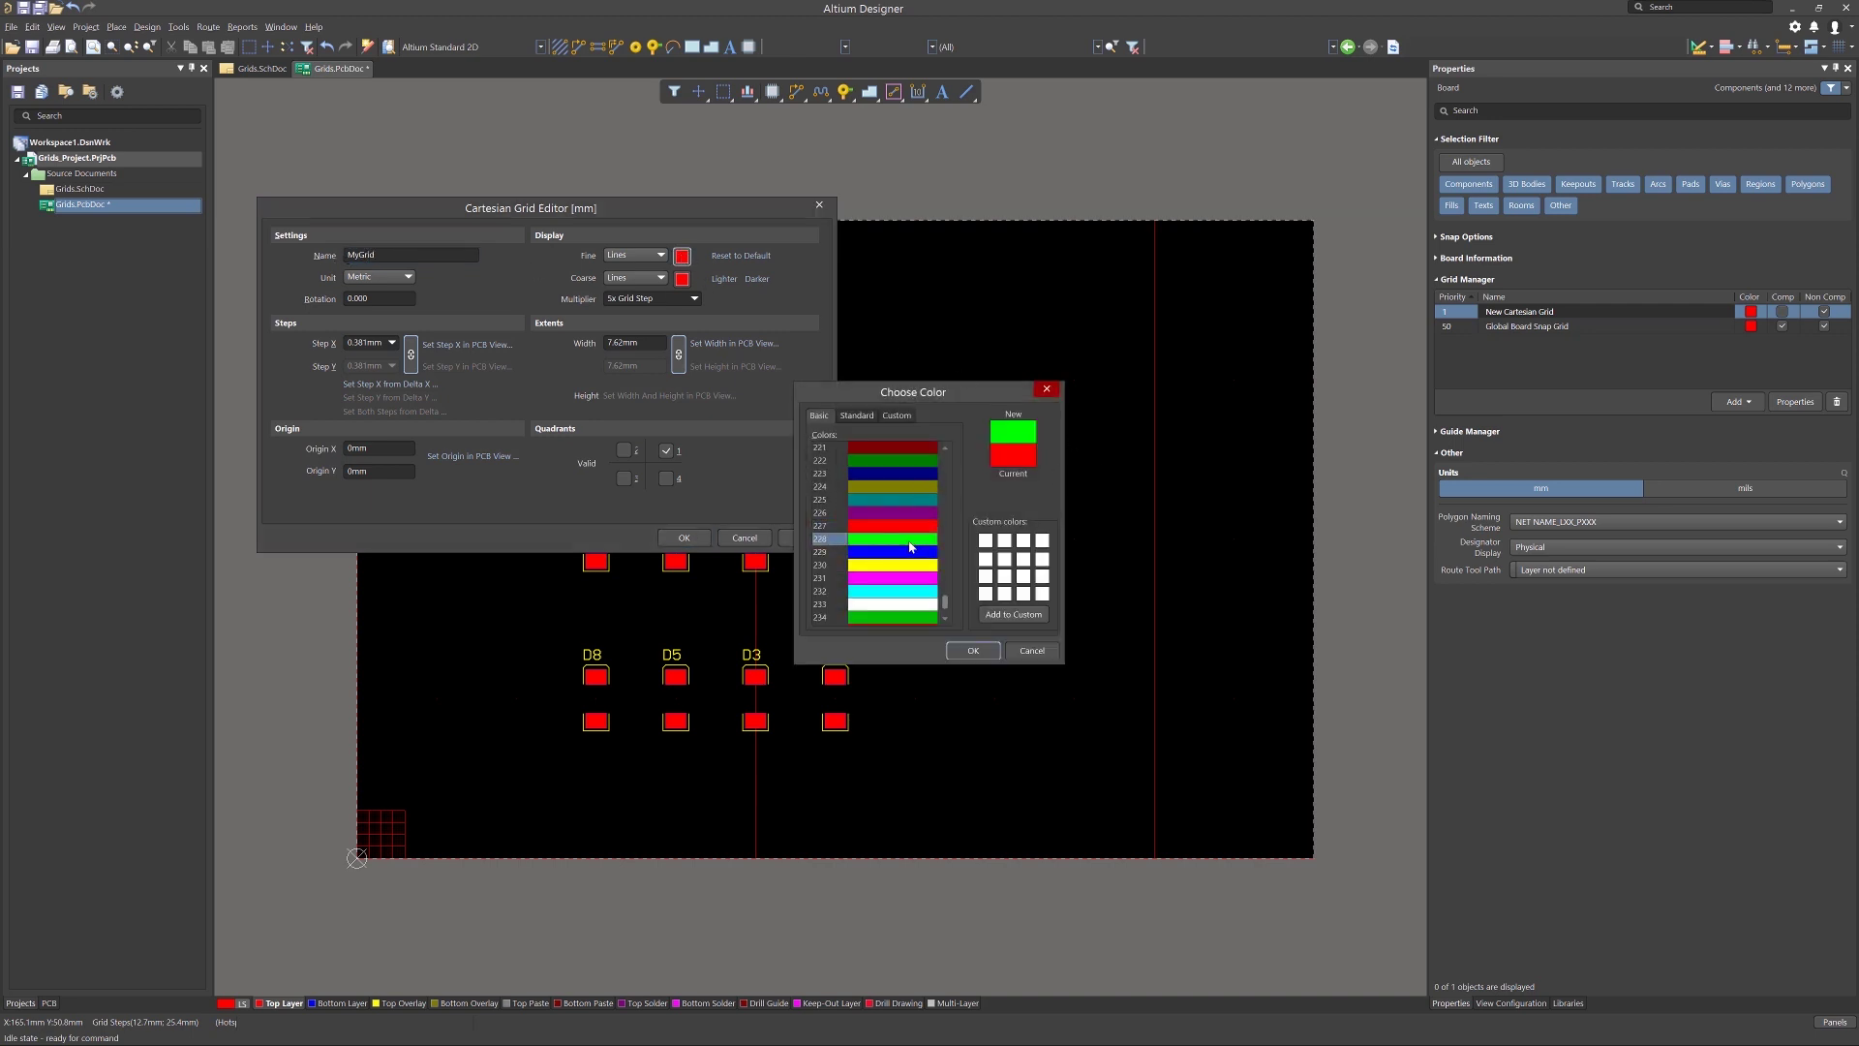
left_click(973, 651)
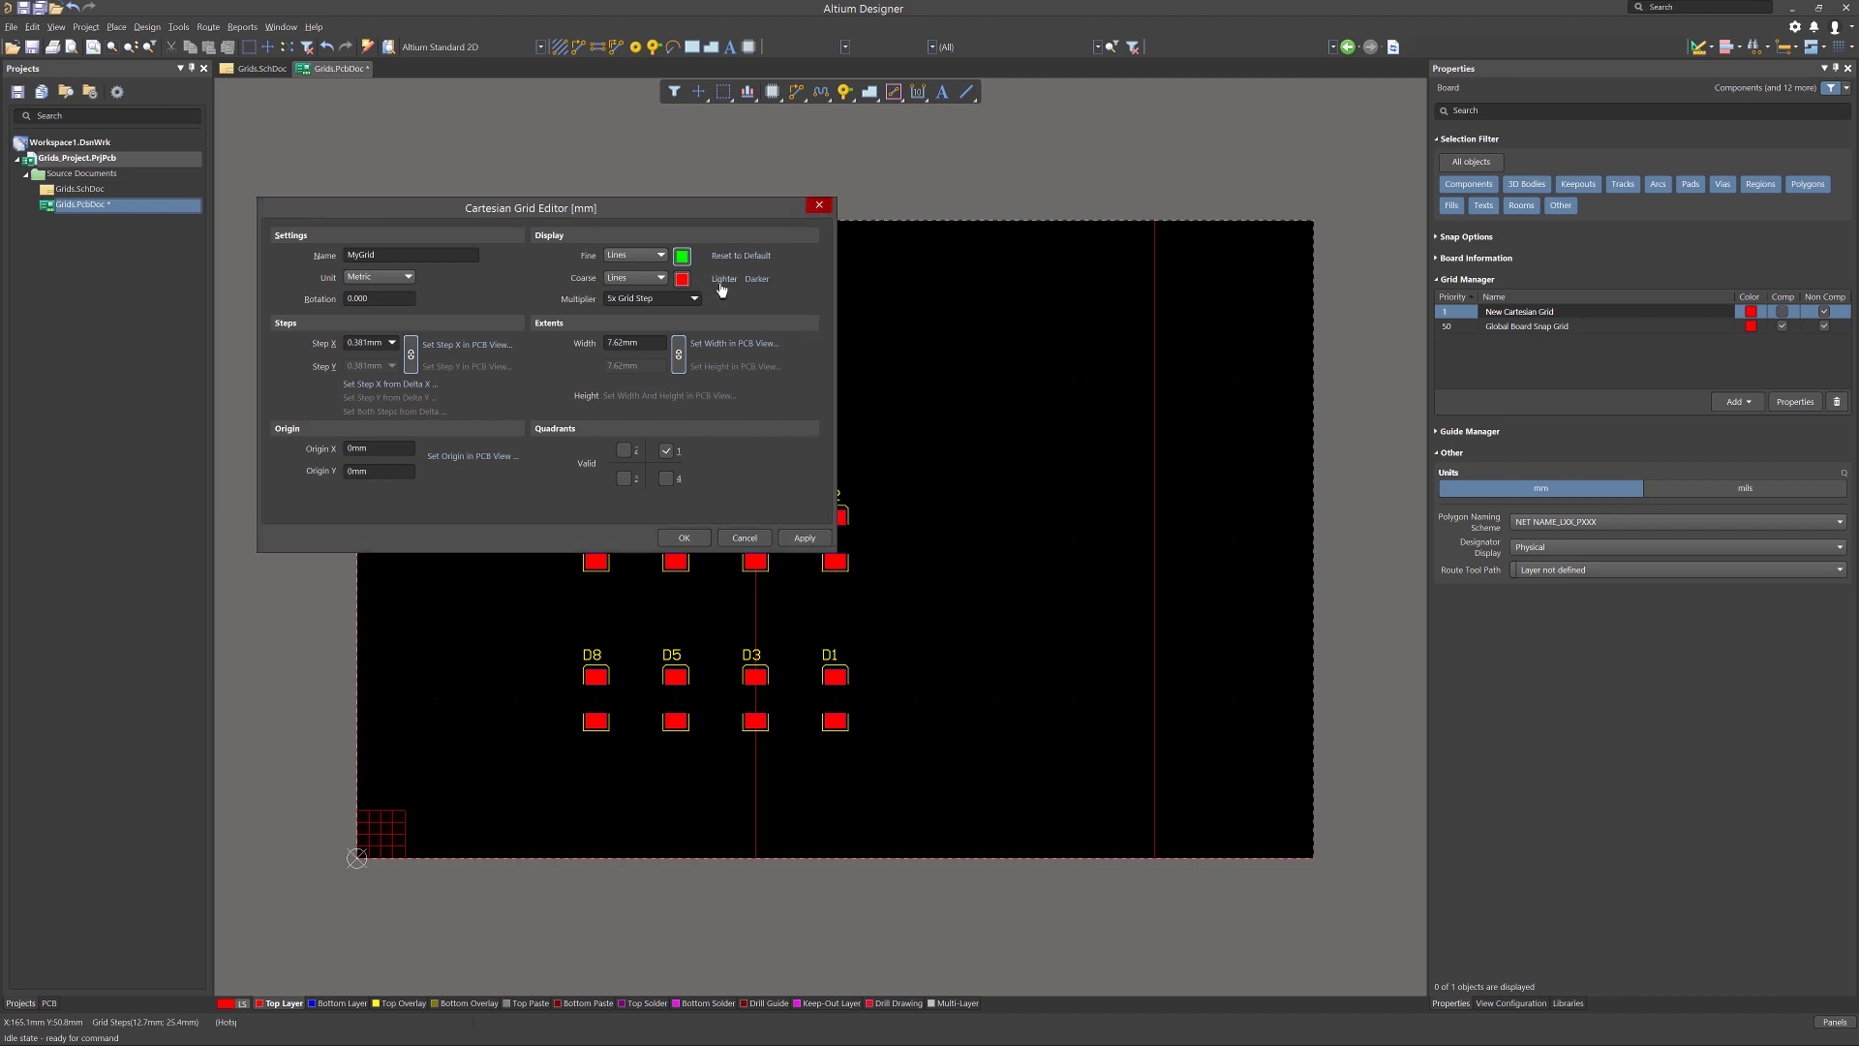
left_click(725, 279)
left_click(754, 282)
Keep MyGrid's unit Metric, set rotation to 50 and Step X to 30mil.
left_click(406, 277)
left_click(391, 294)
key("Tab")
key("ctrl+a")
key("Tab")
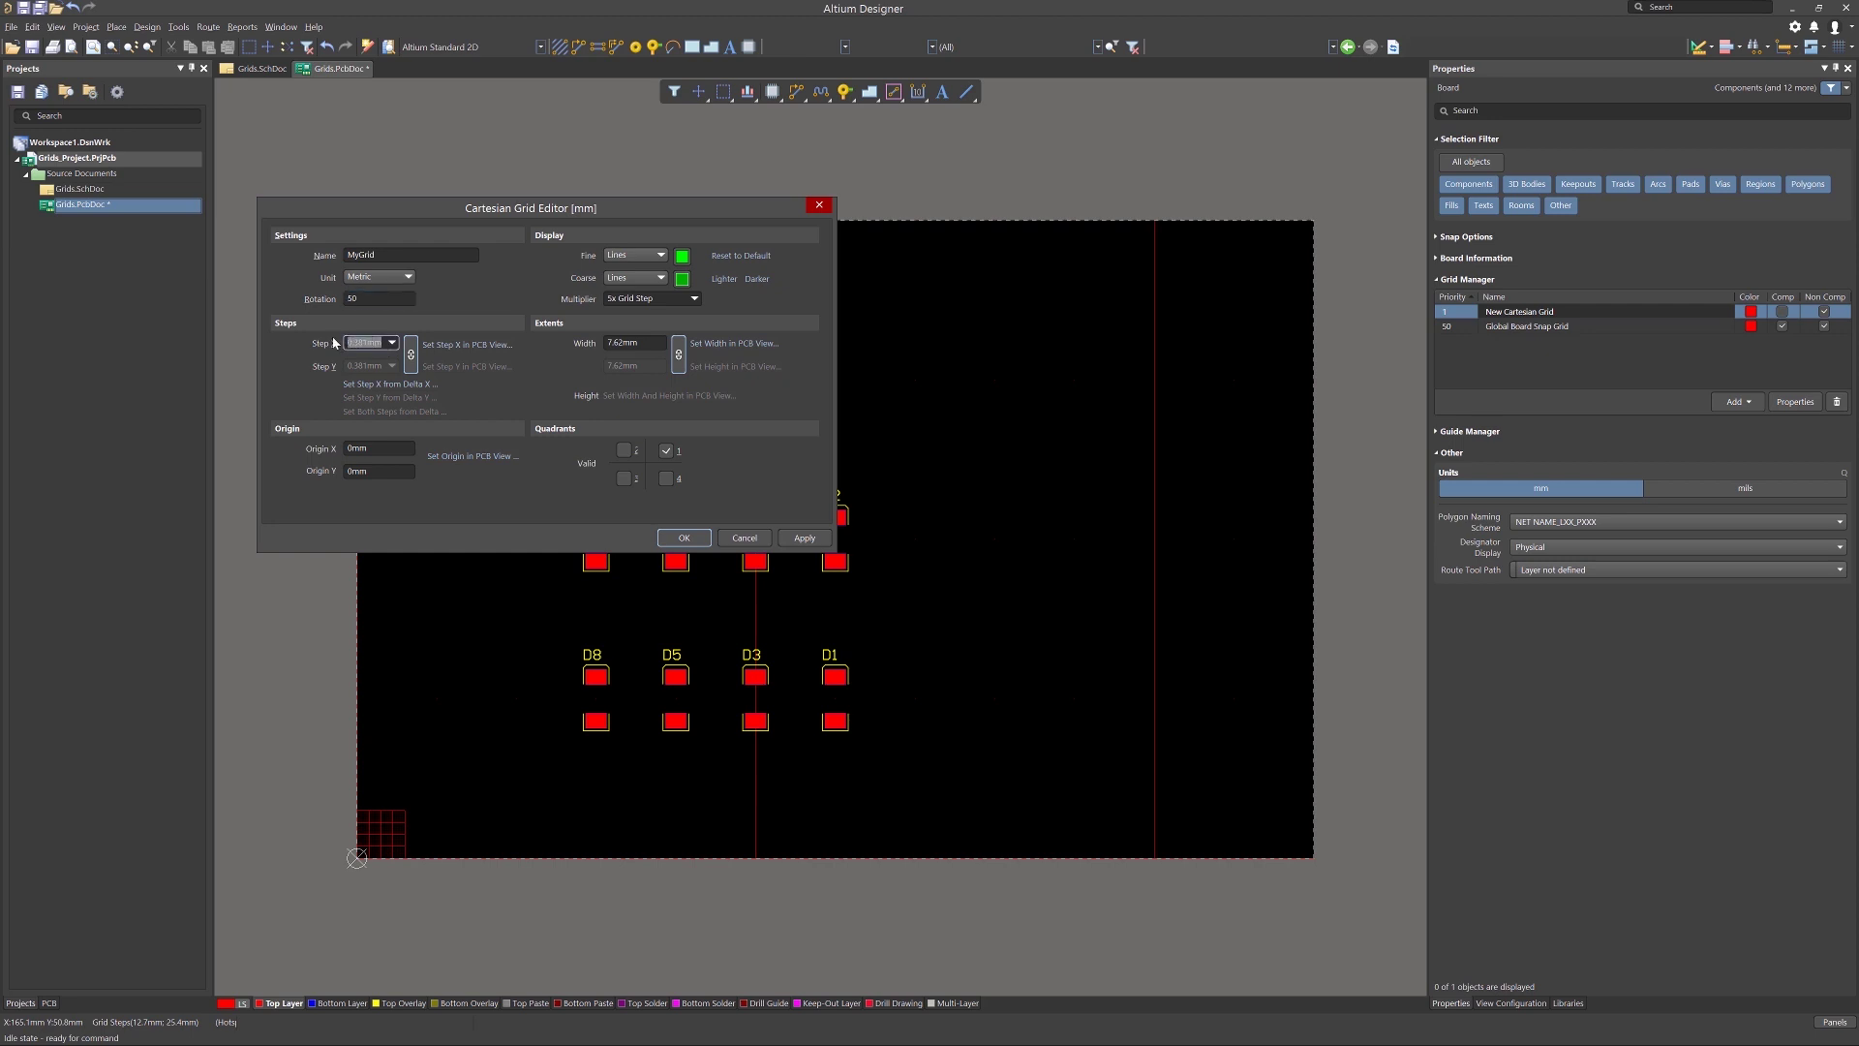
type("30mil")
Apply the rotation and step, then set MyGrid's origin at D4's pad.
left_click(804, 538)
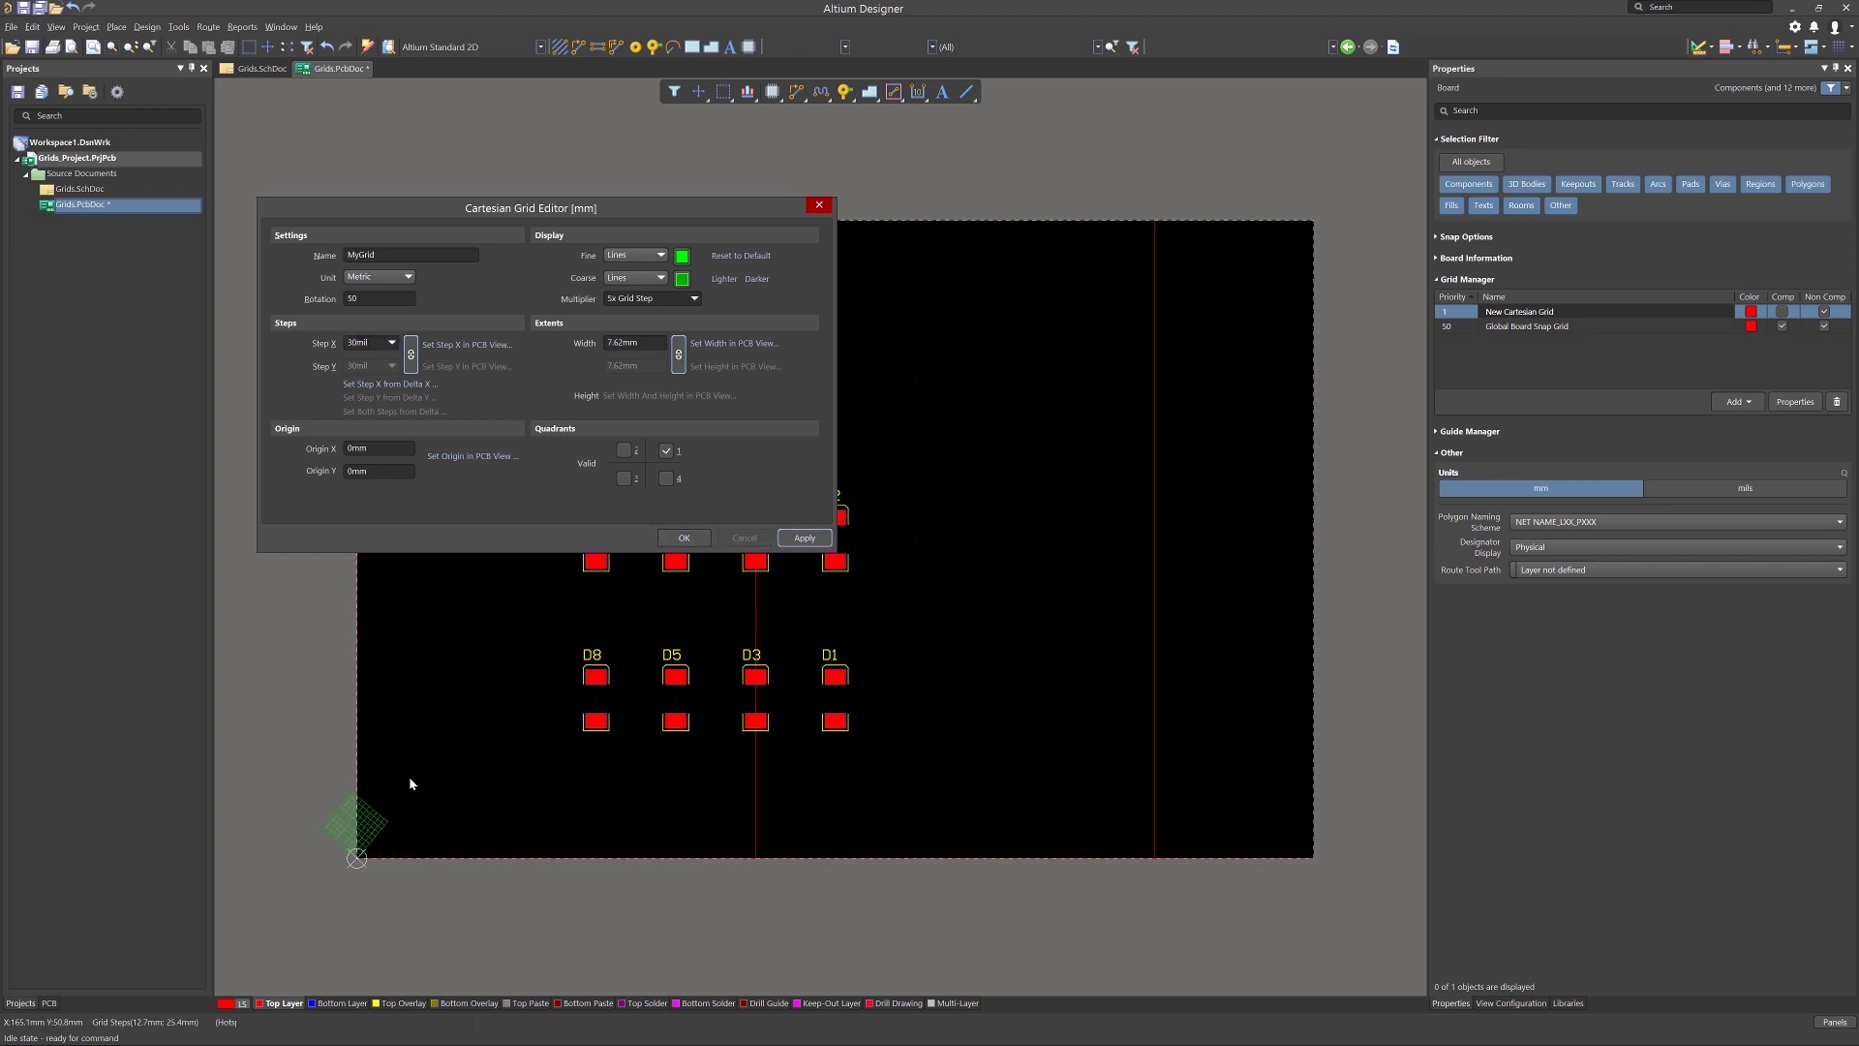
left_click(472, 456)
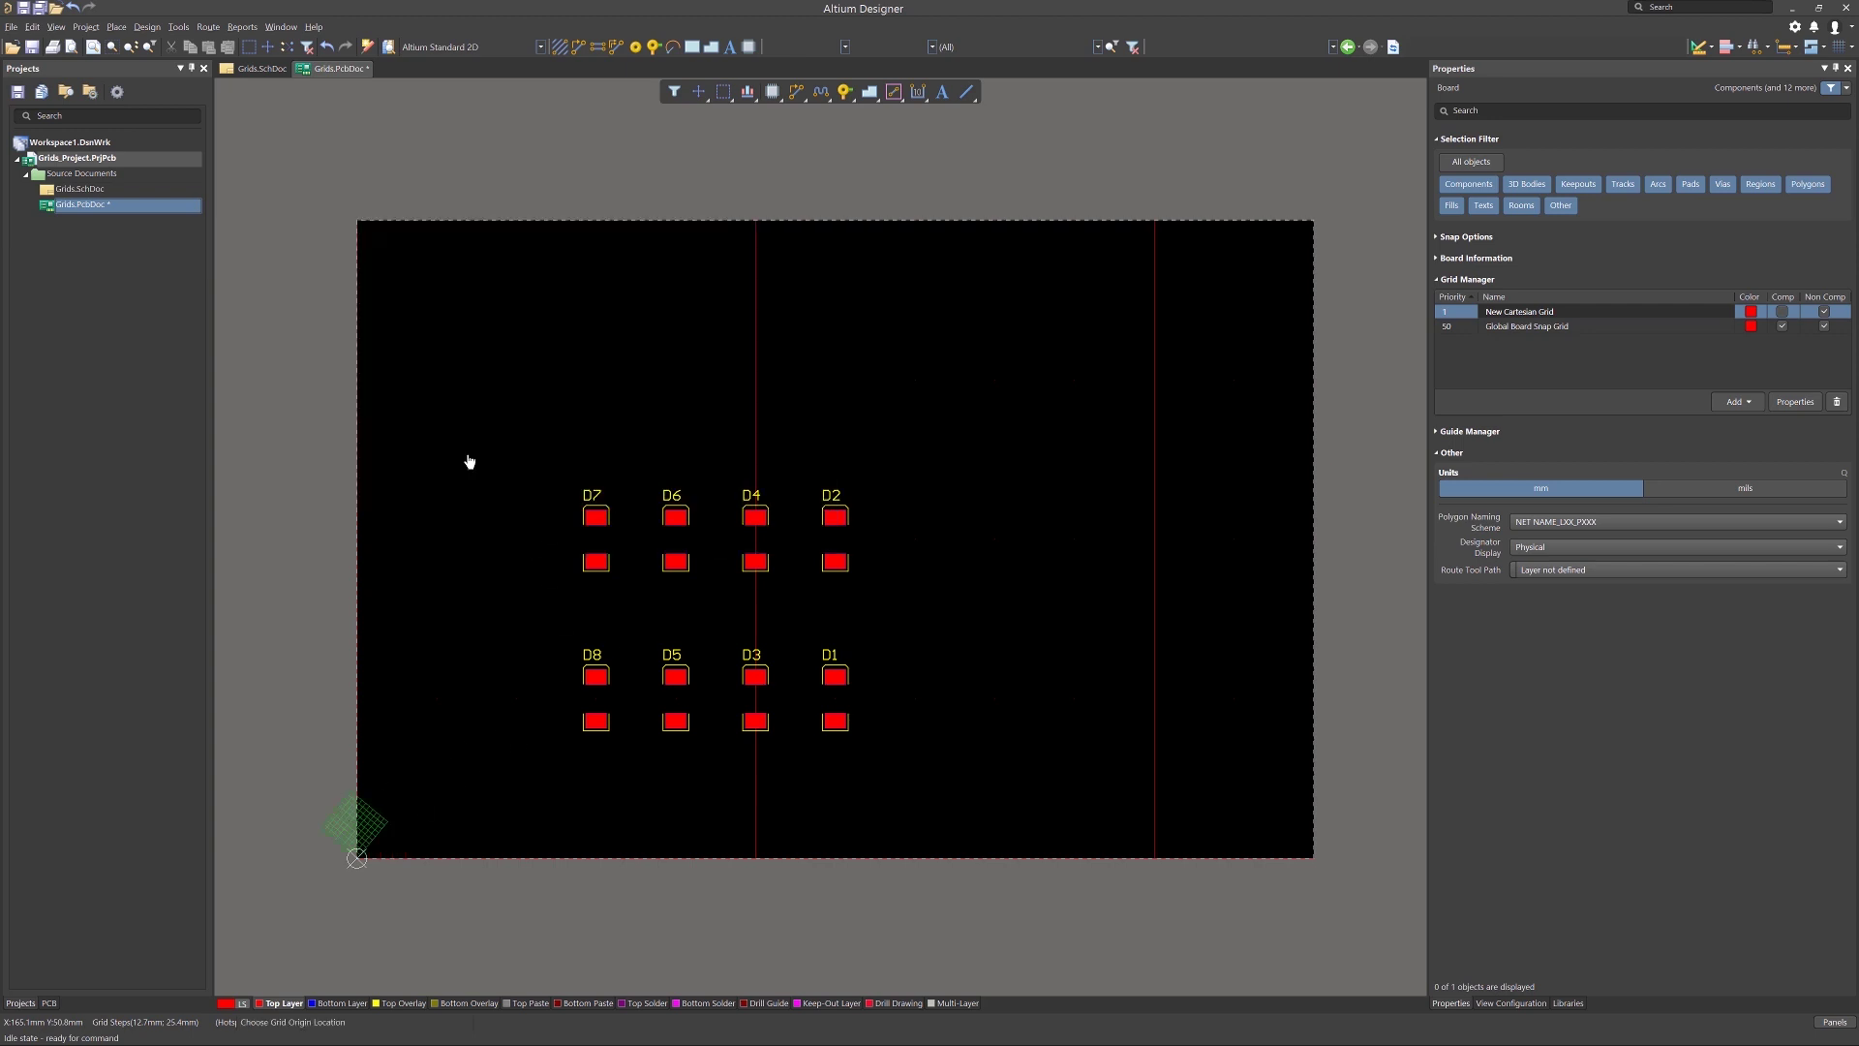
left_click(765, 536)
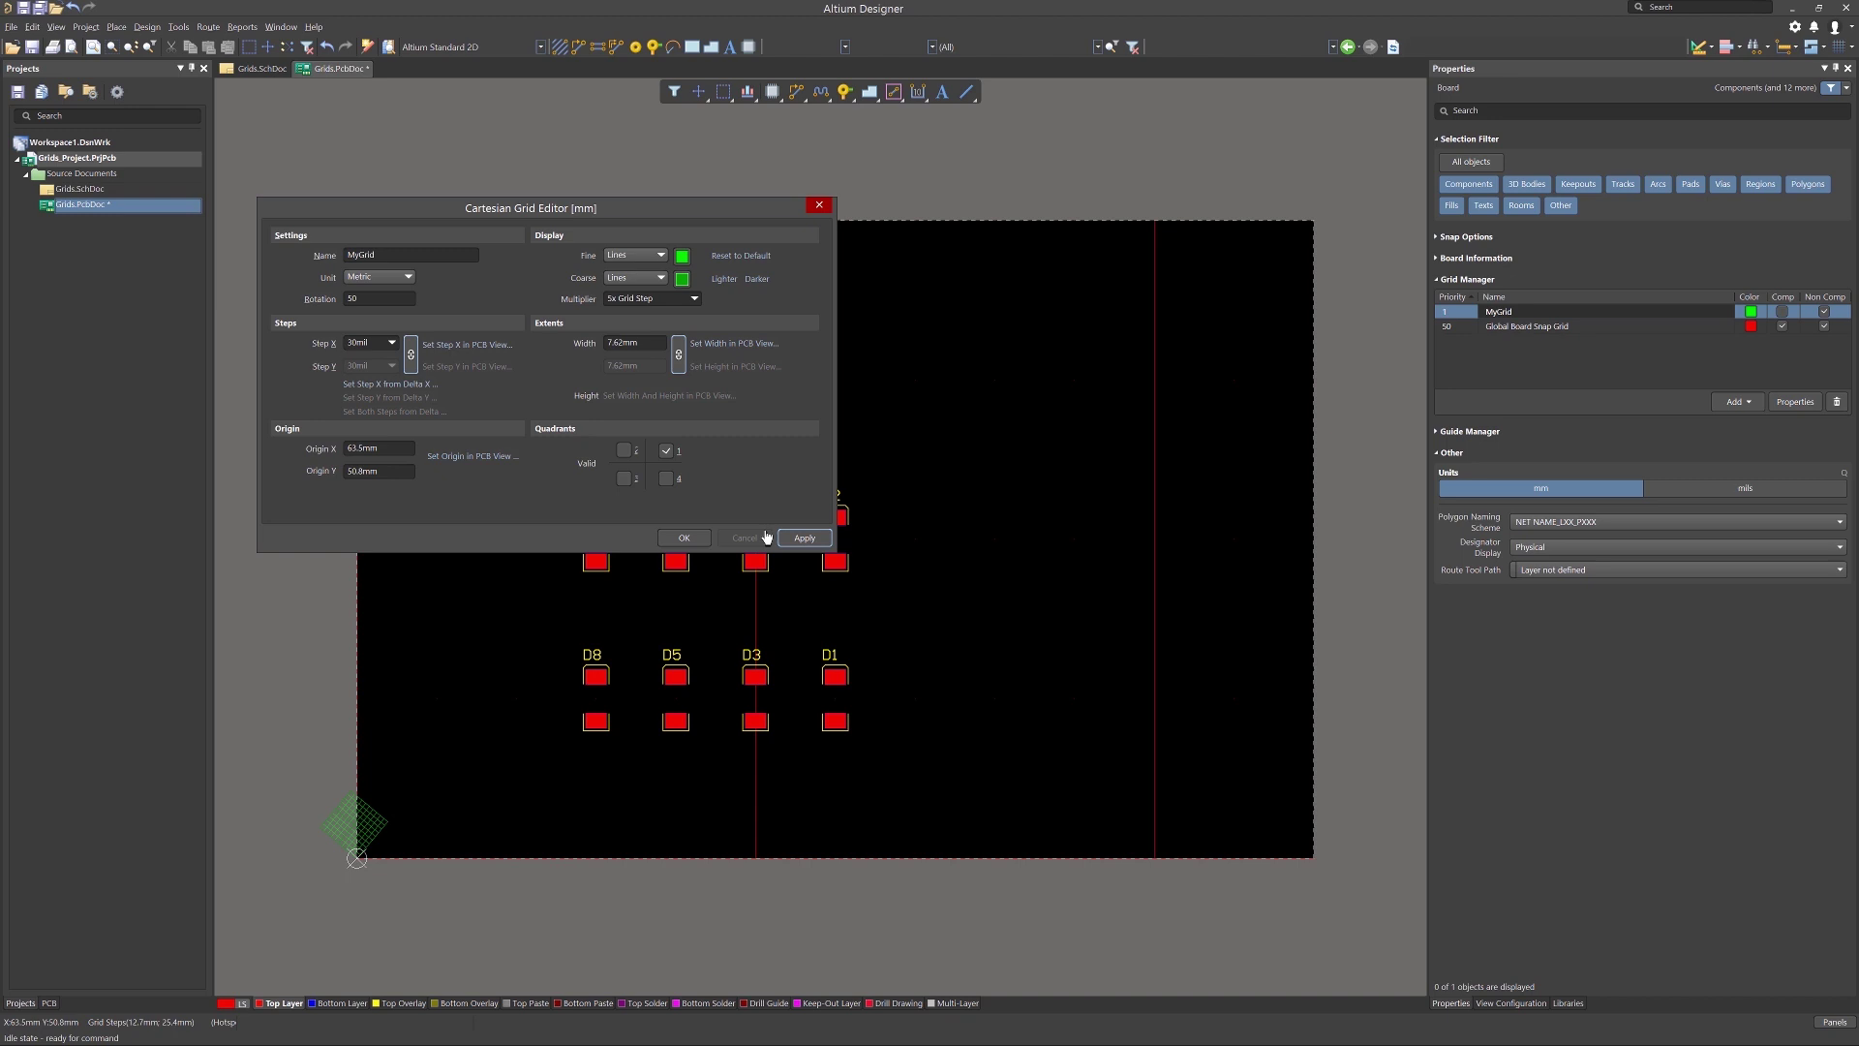
left_click(802, 537)
Enable quadrants 3, 4 and 2 so MyGrid fills every quadrant.
left_click_drag(664, 202, 795, 623)
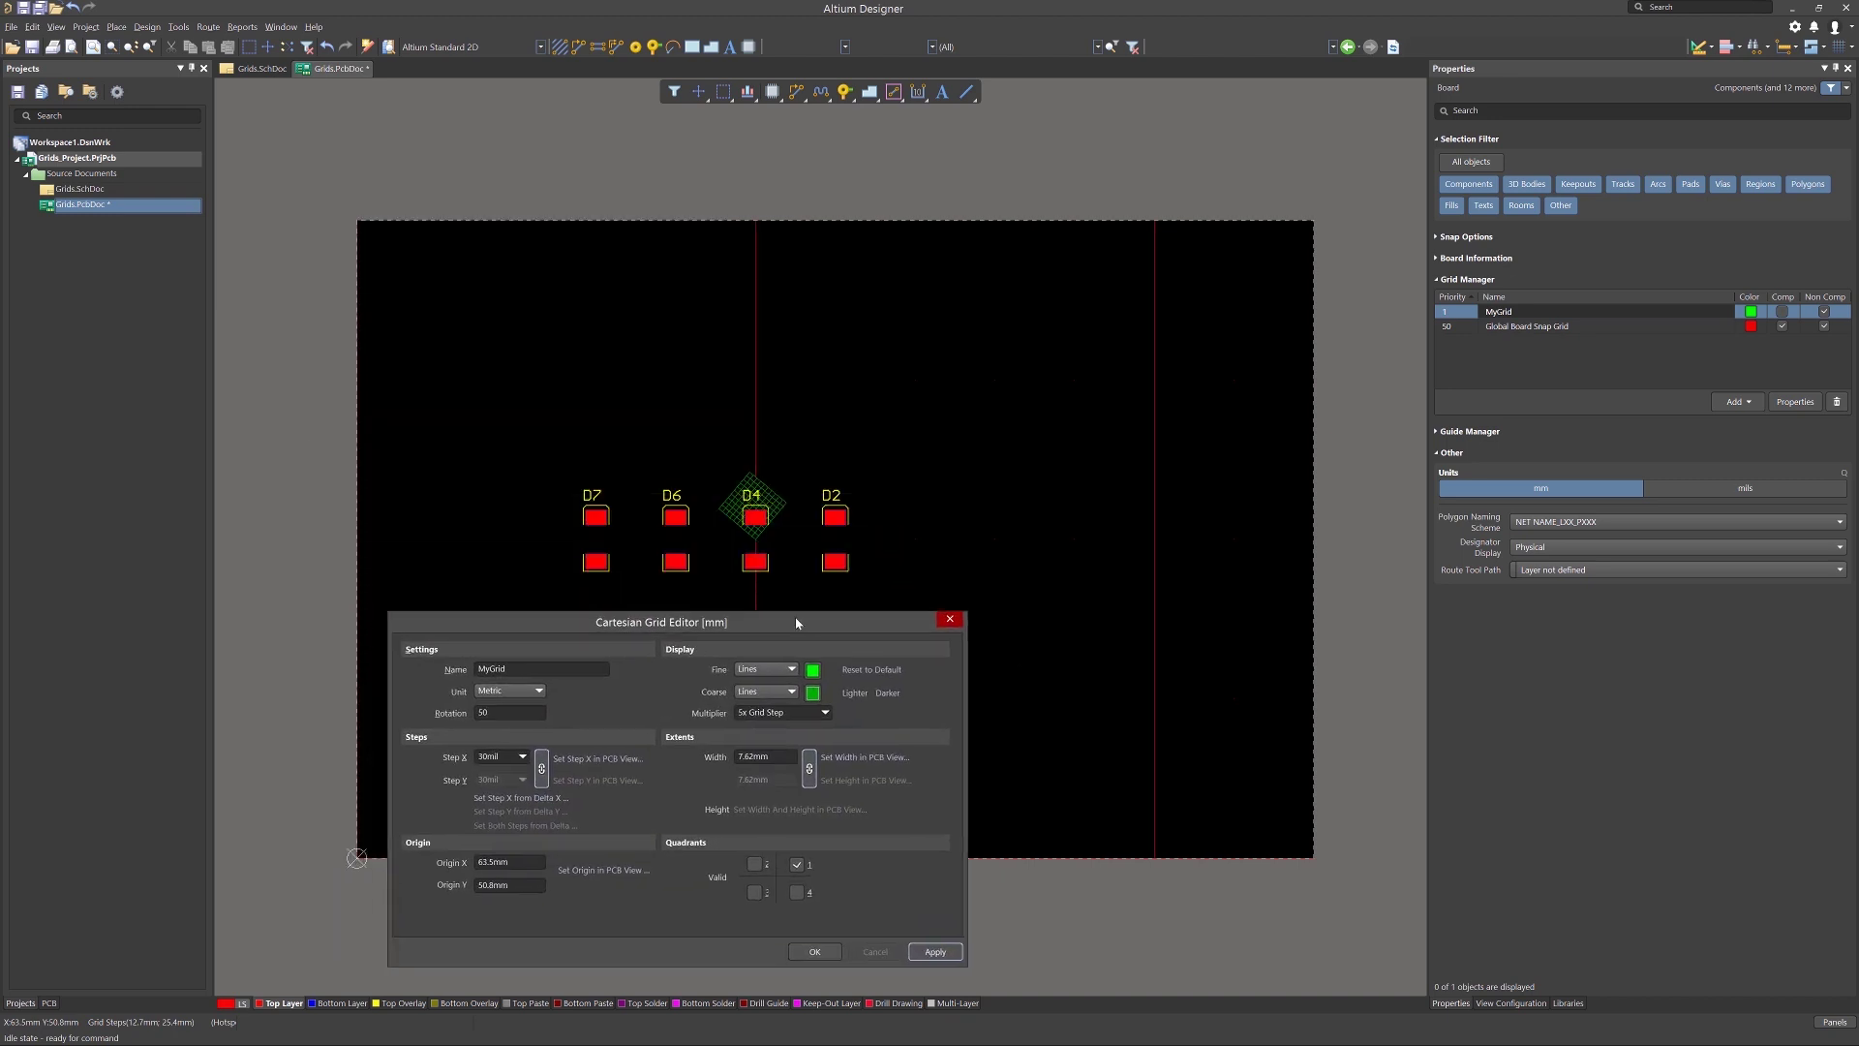
left_click(754, 892)
left_click(924, 954)
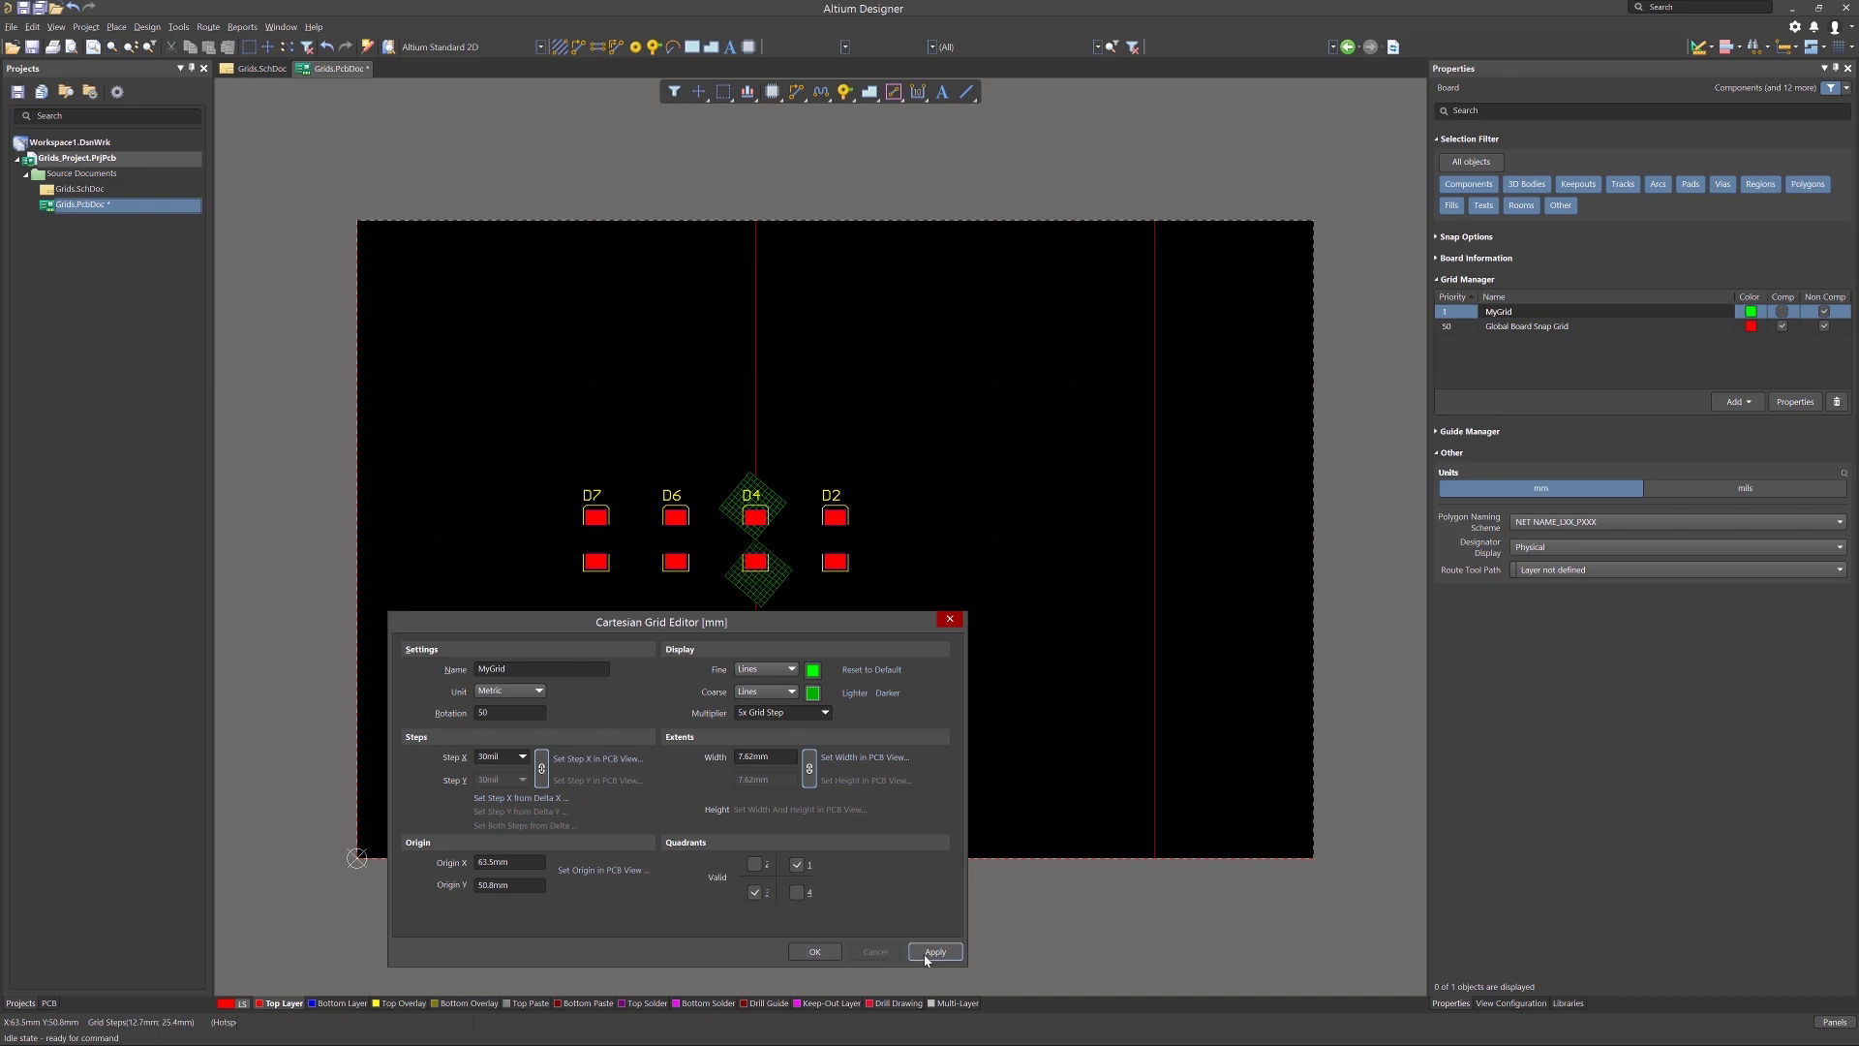
left_click(797, 891)
left_click(938, 955)
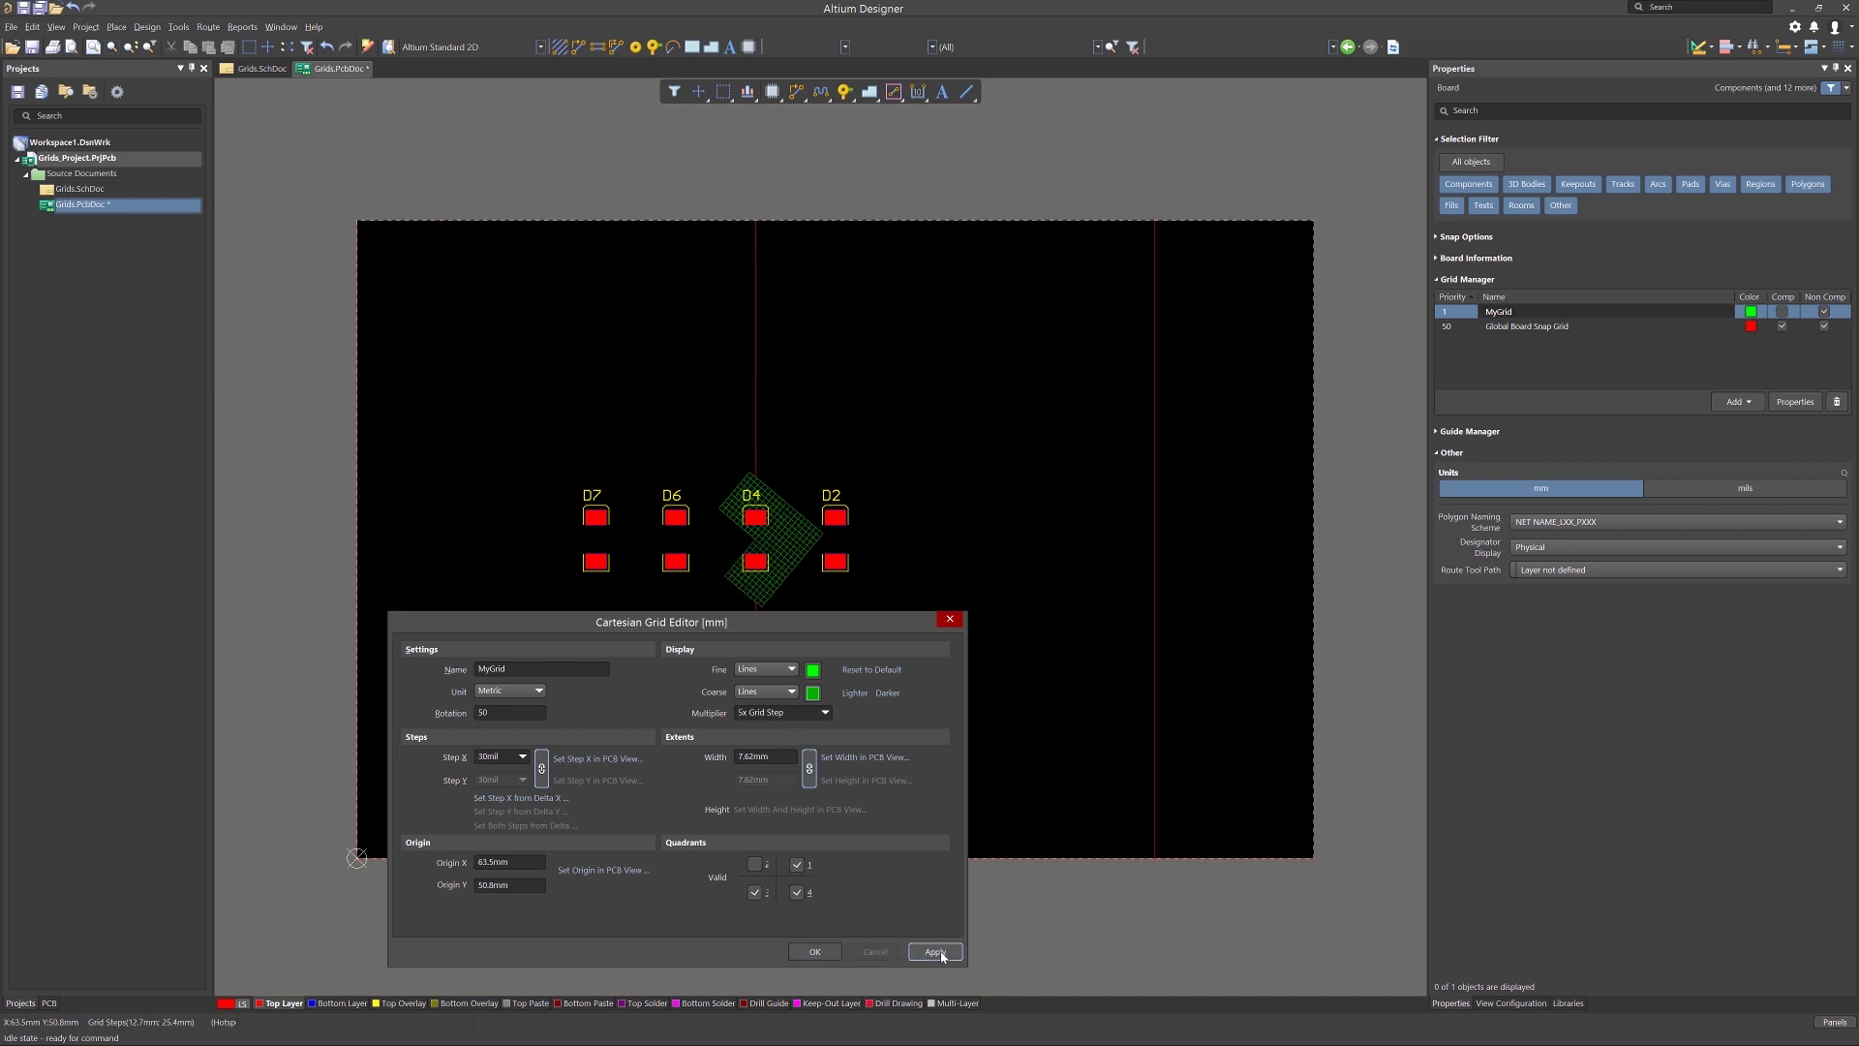
left_click(754, 864)
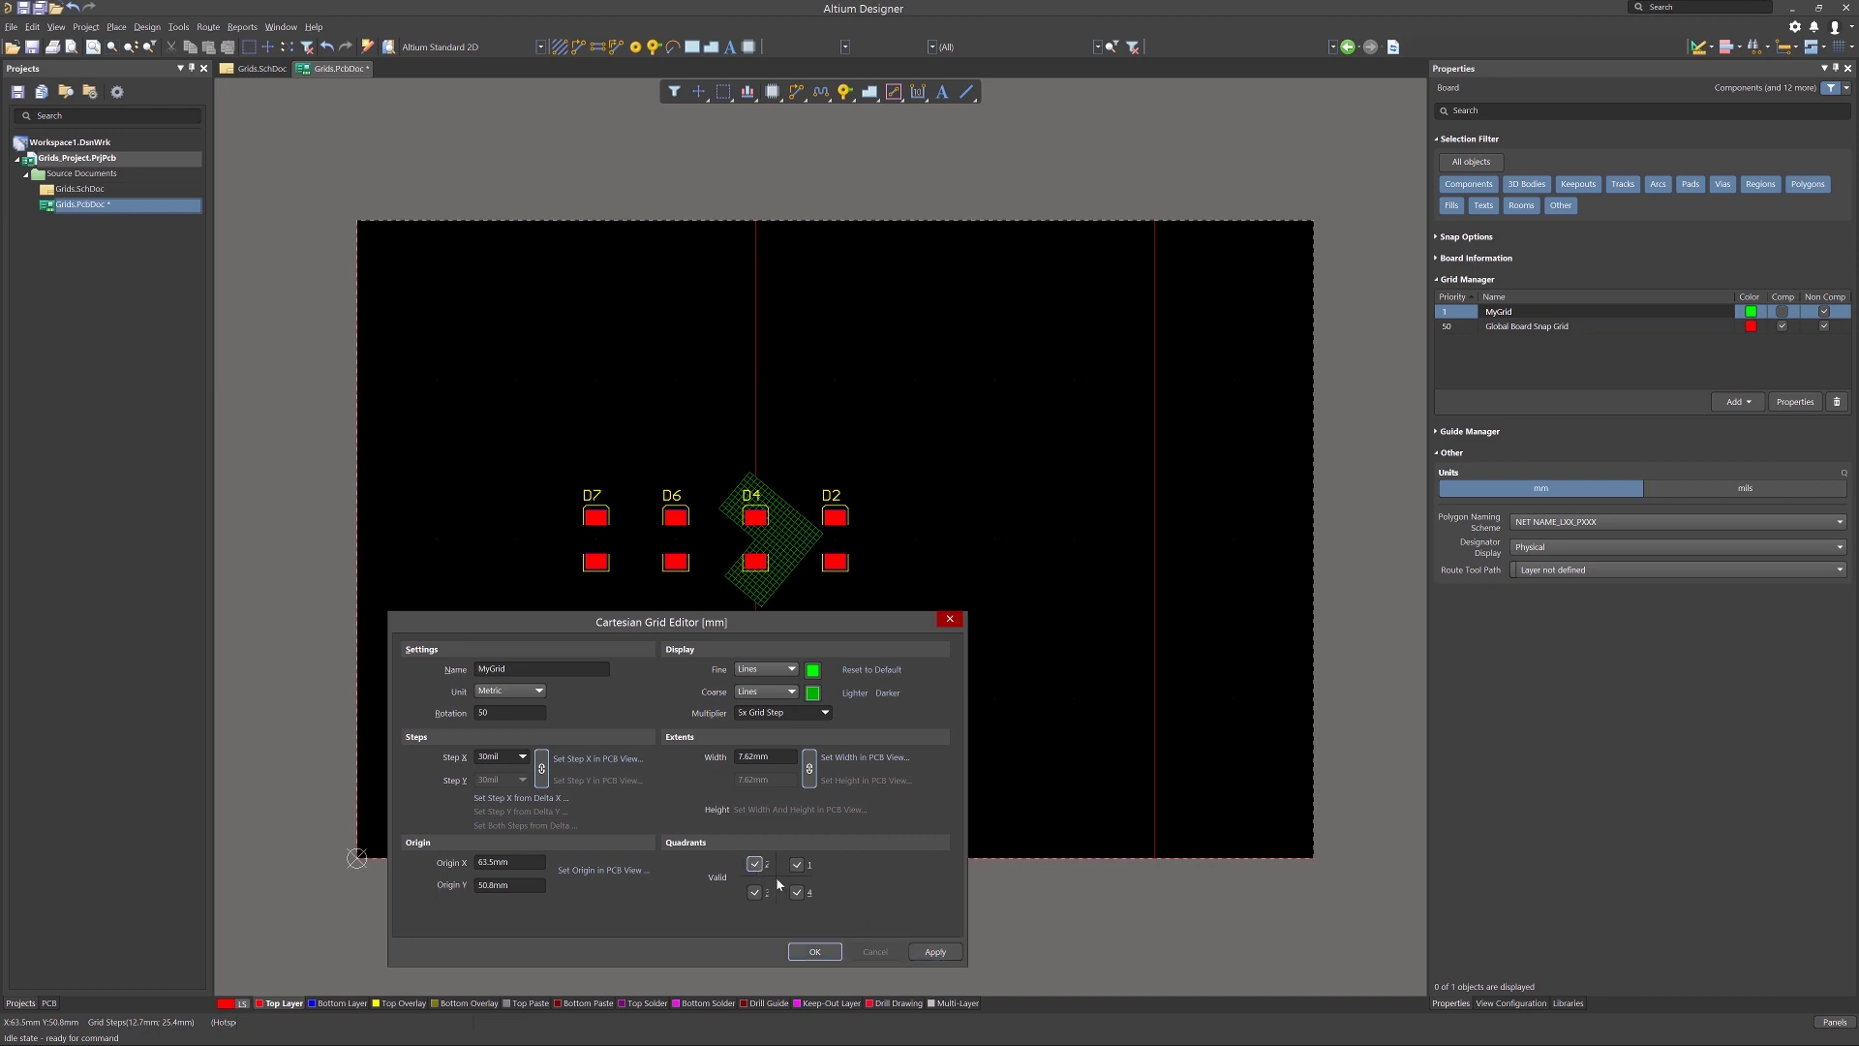
left_click(932, 953)
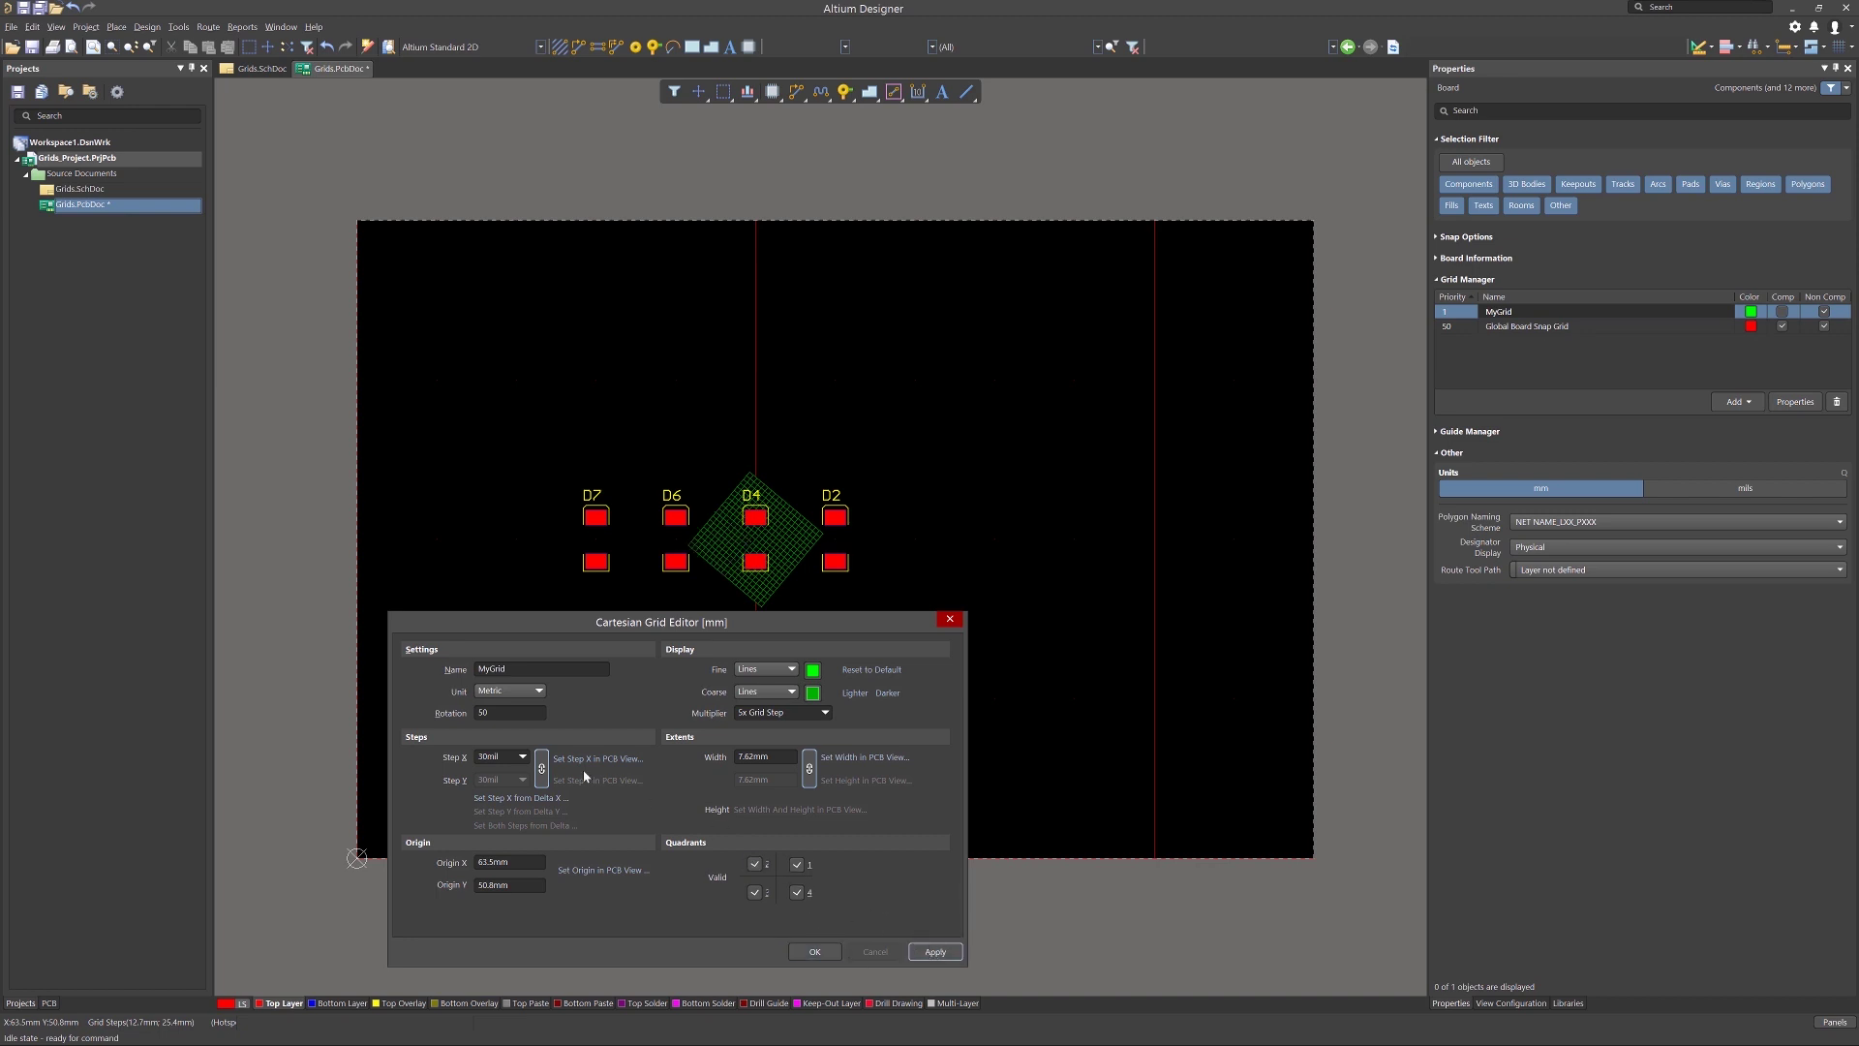
Reset MyGrid's rotation to 0 and turn off quadrants 2 and 4.
double_click(482, 713)
type("0")
left_click(944, 956)
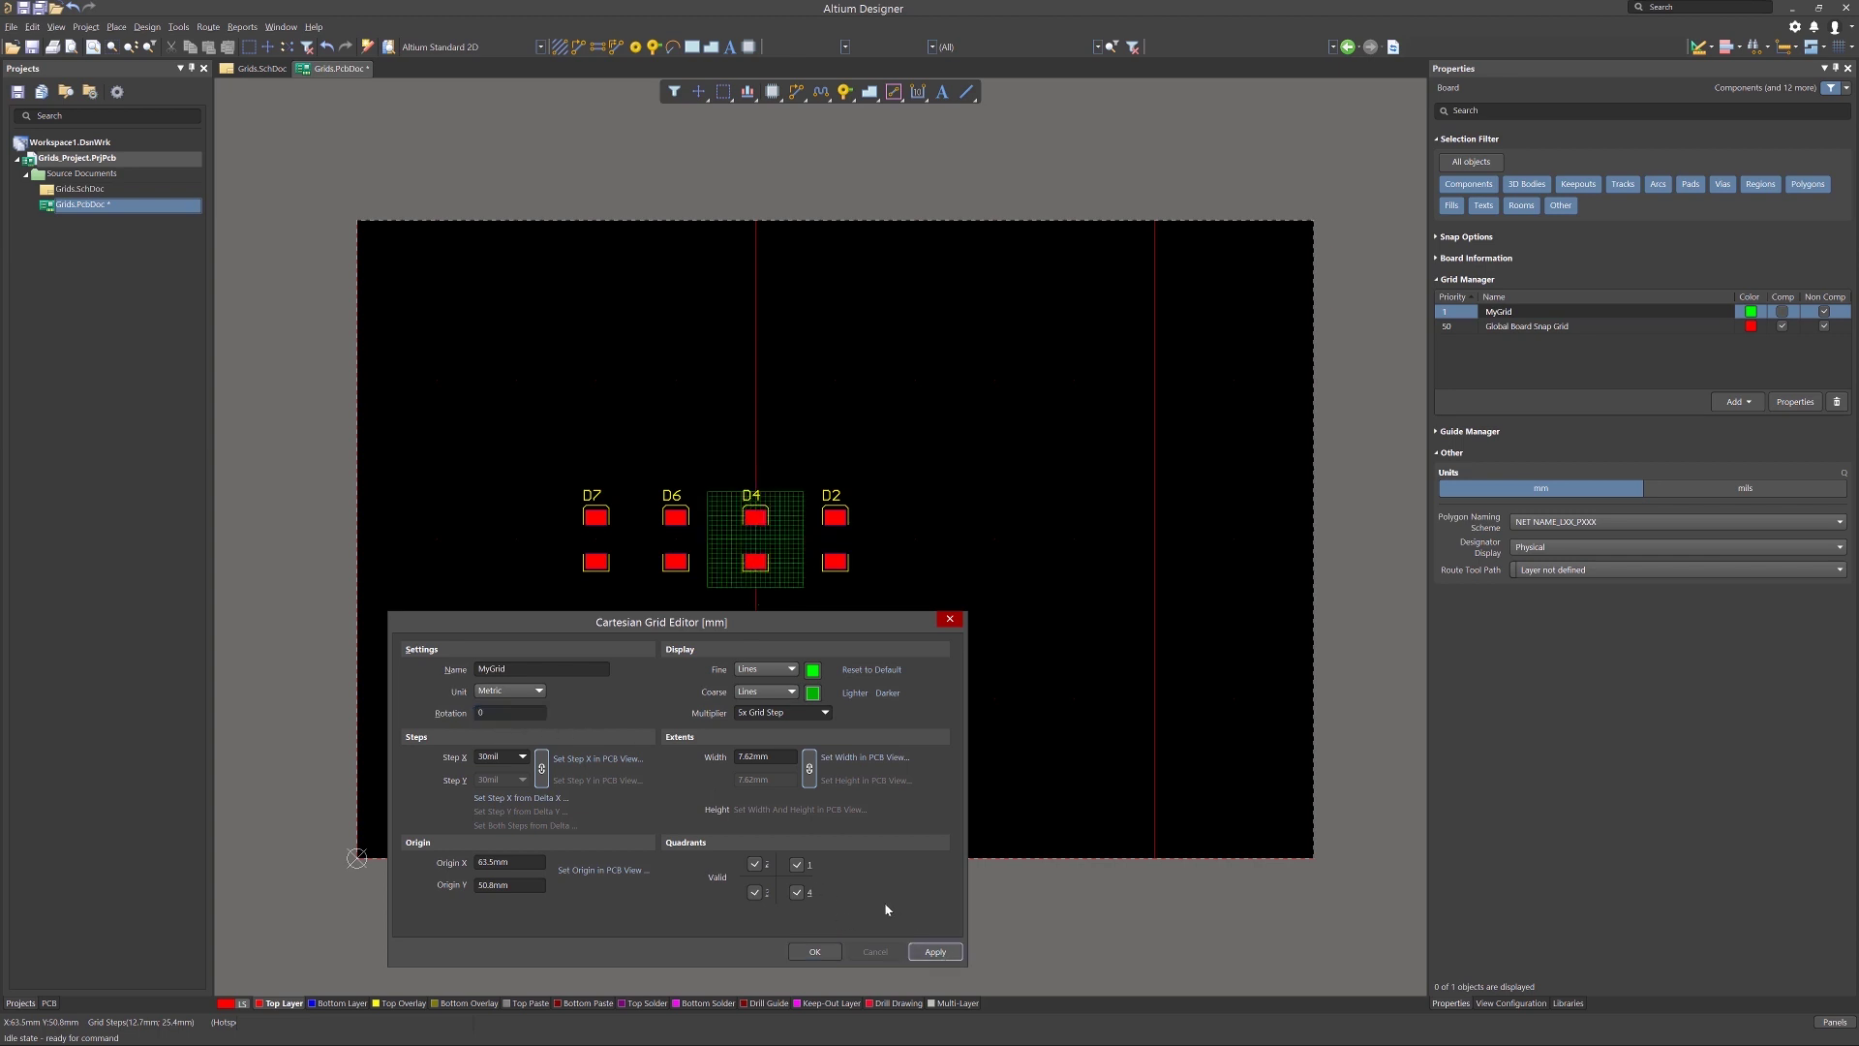
left_click(754, 864)
left_click(795, 892)
left_click(936, 953)
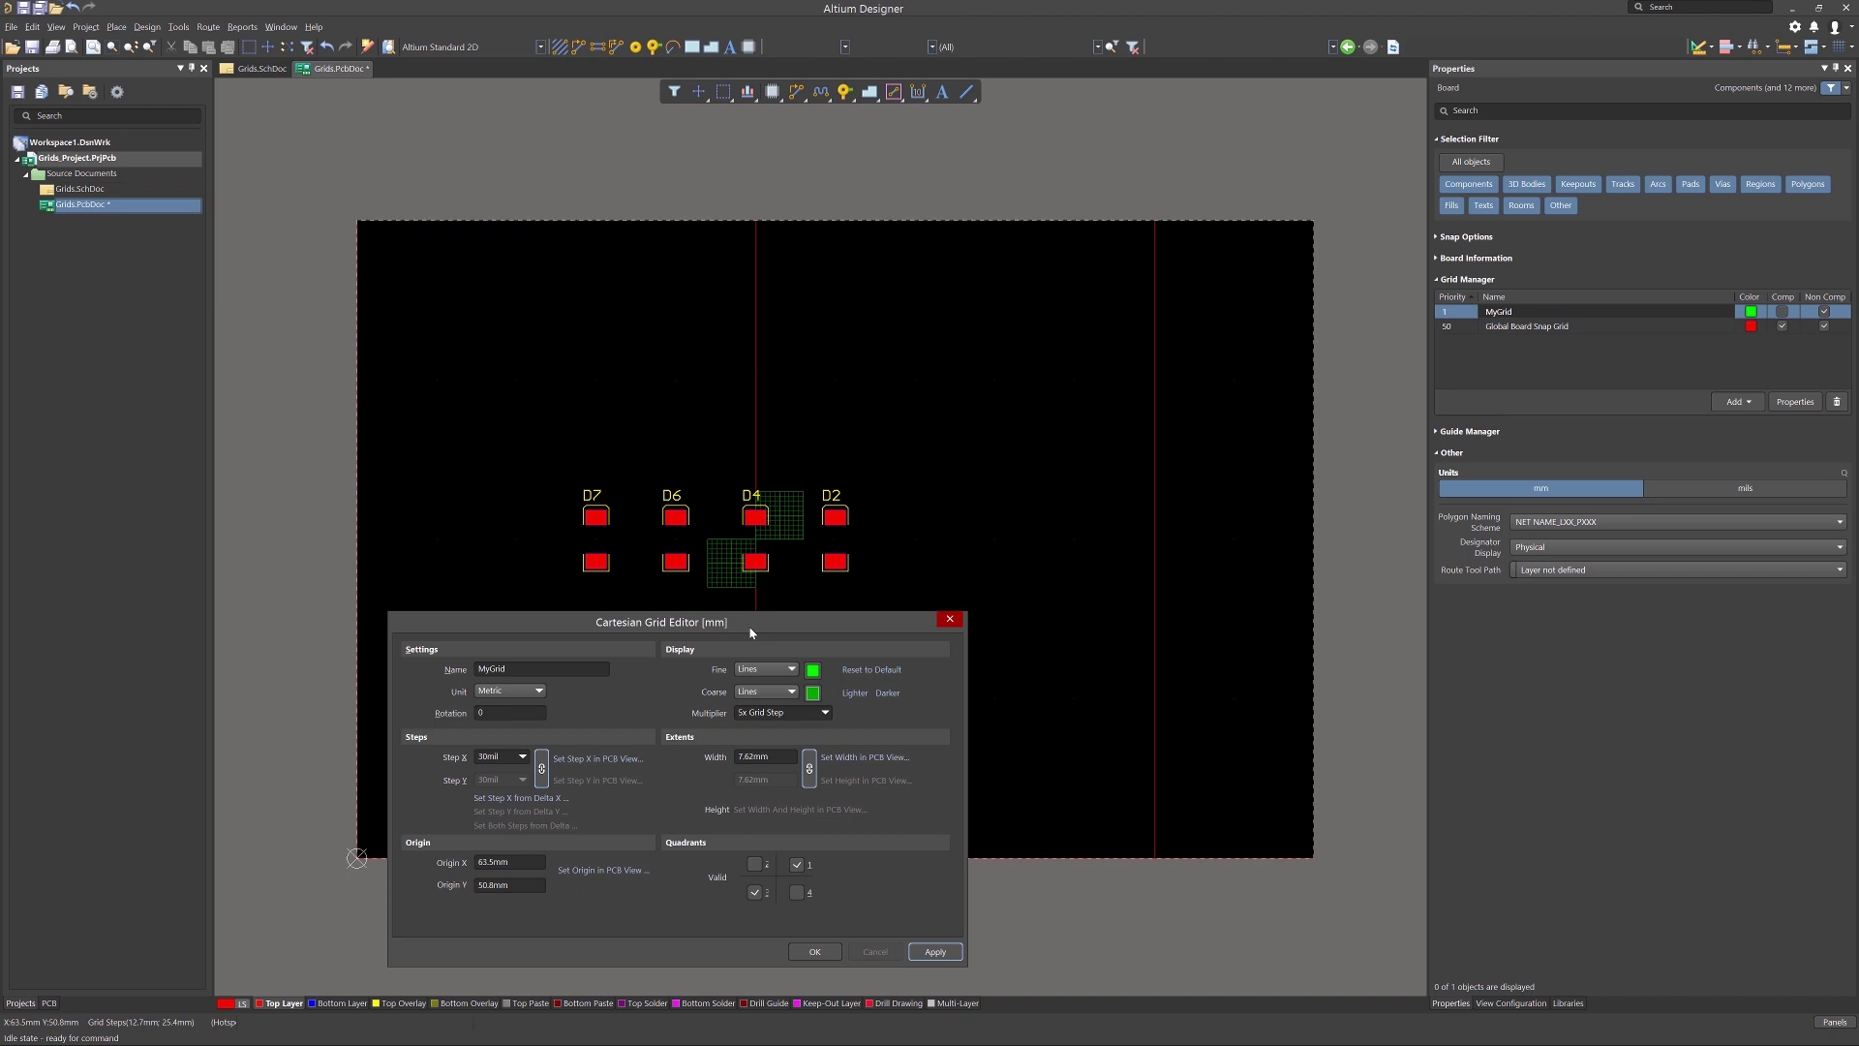
Close MyGrid's editor and add a polar grid named MyPolarGrid.
left_click(811, 951)
left_click(1735, 403)
left_click(1691, 440)
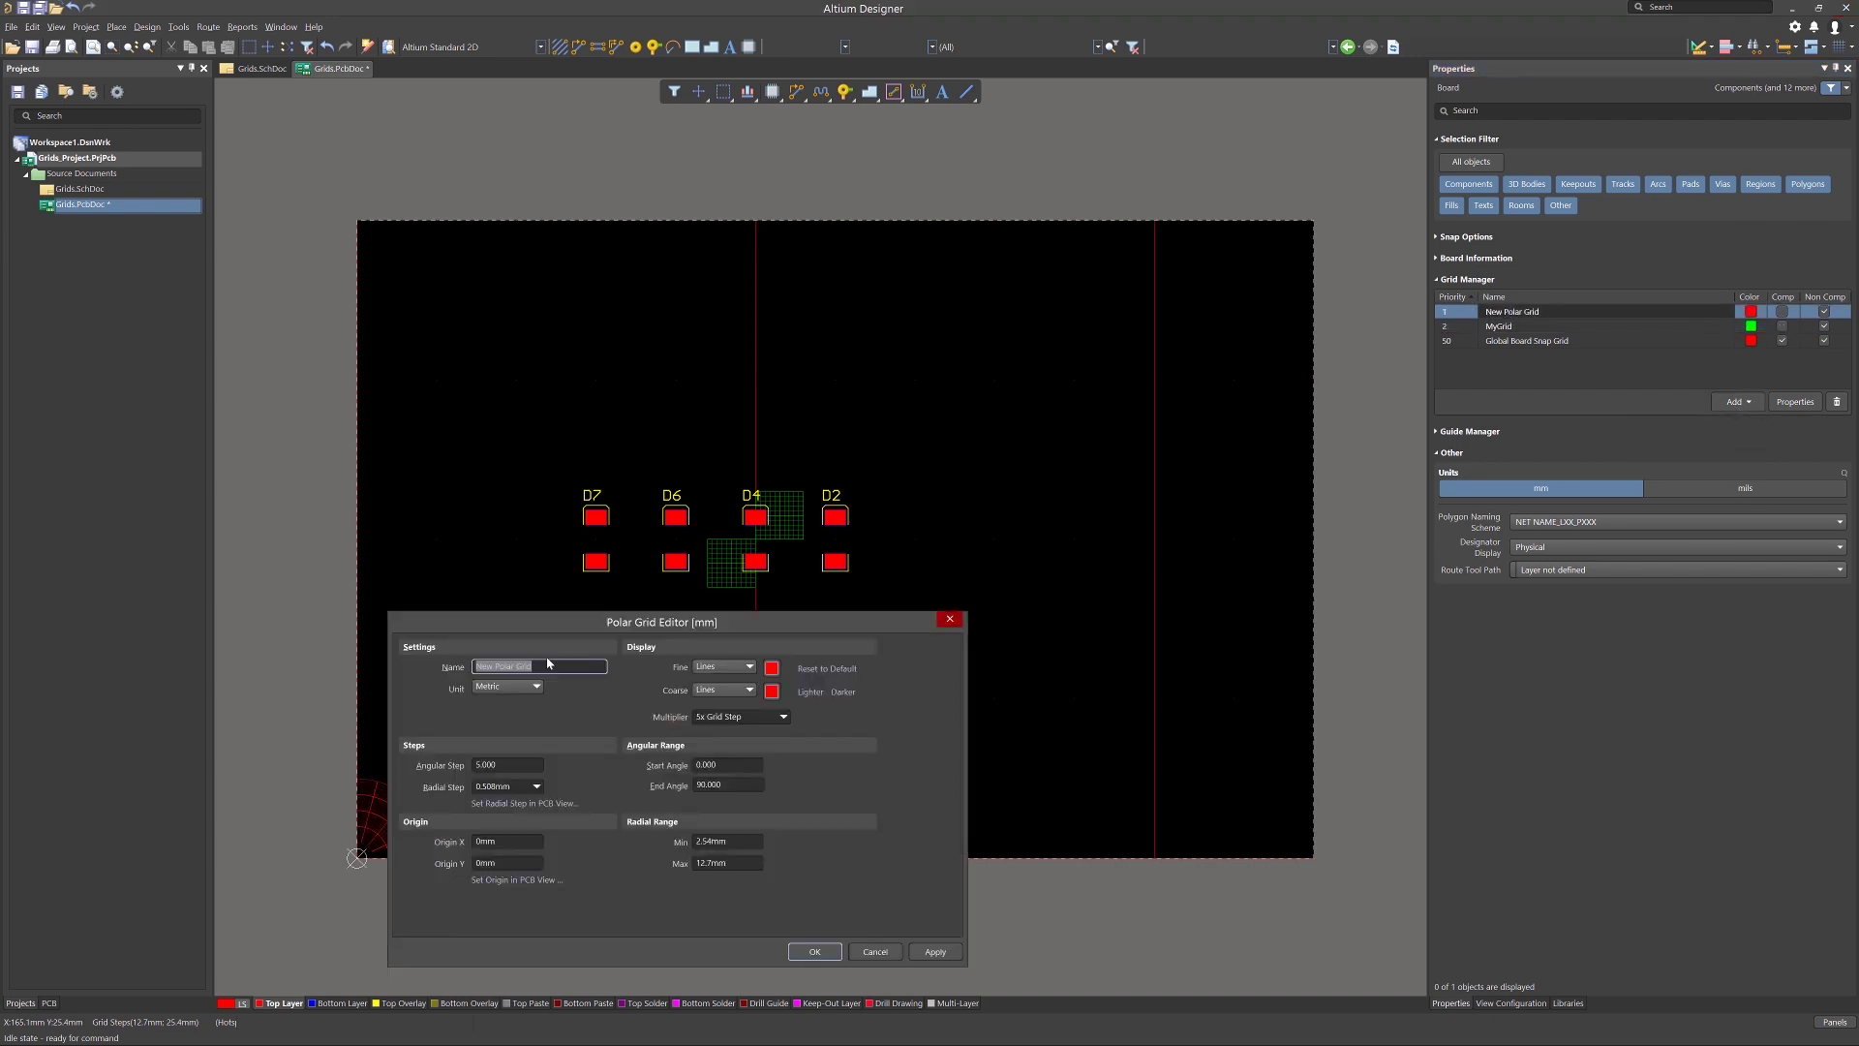
type("MyPolarGrid")
Give MyPolarGrid cyan fine lines and darker cyan coarse lines.
left_click(770, 668)
left_click(871, 594)
left_click(971, 647)
left_click(843, 692)
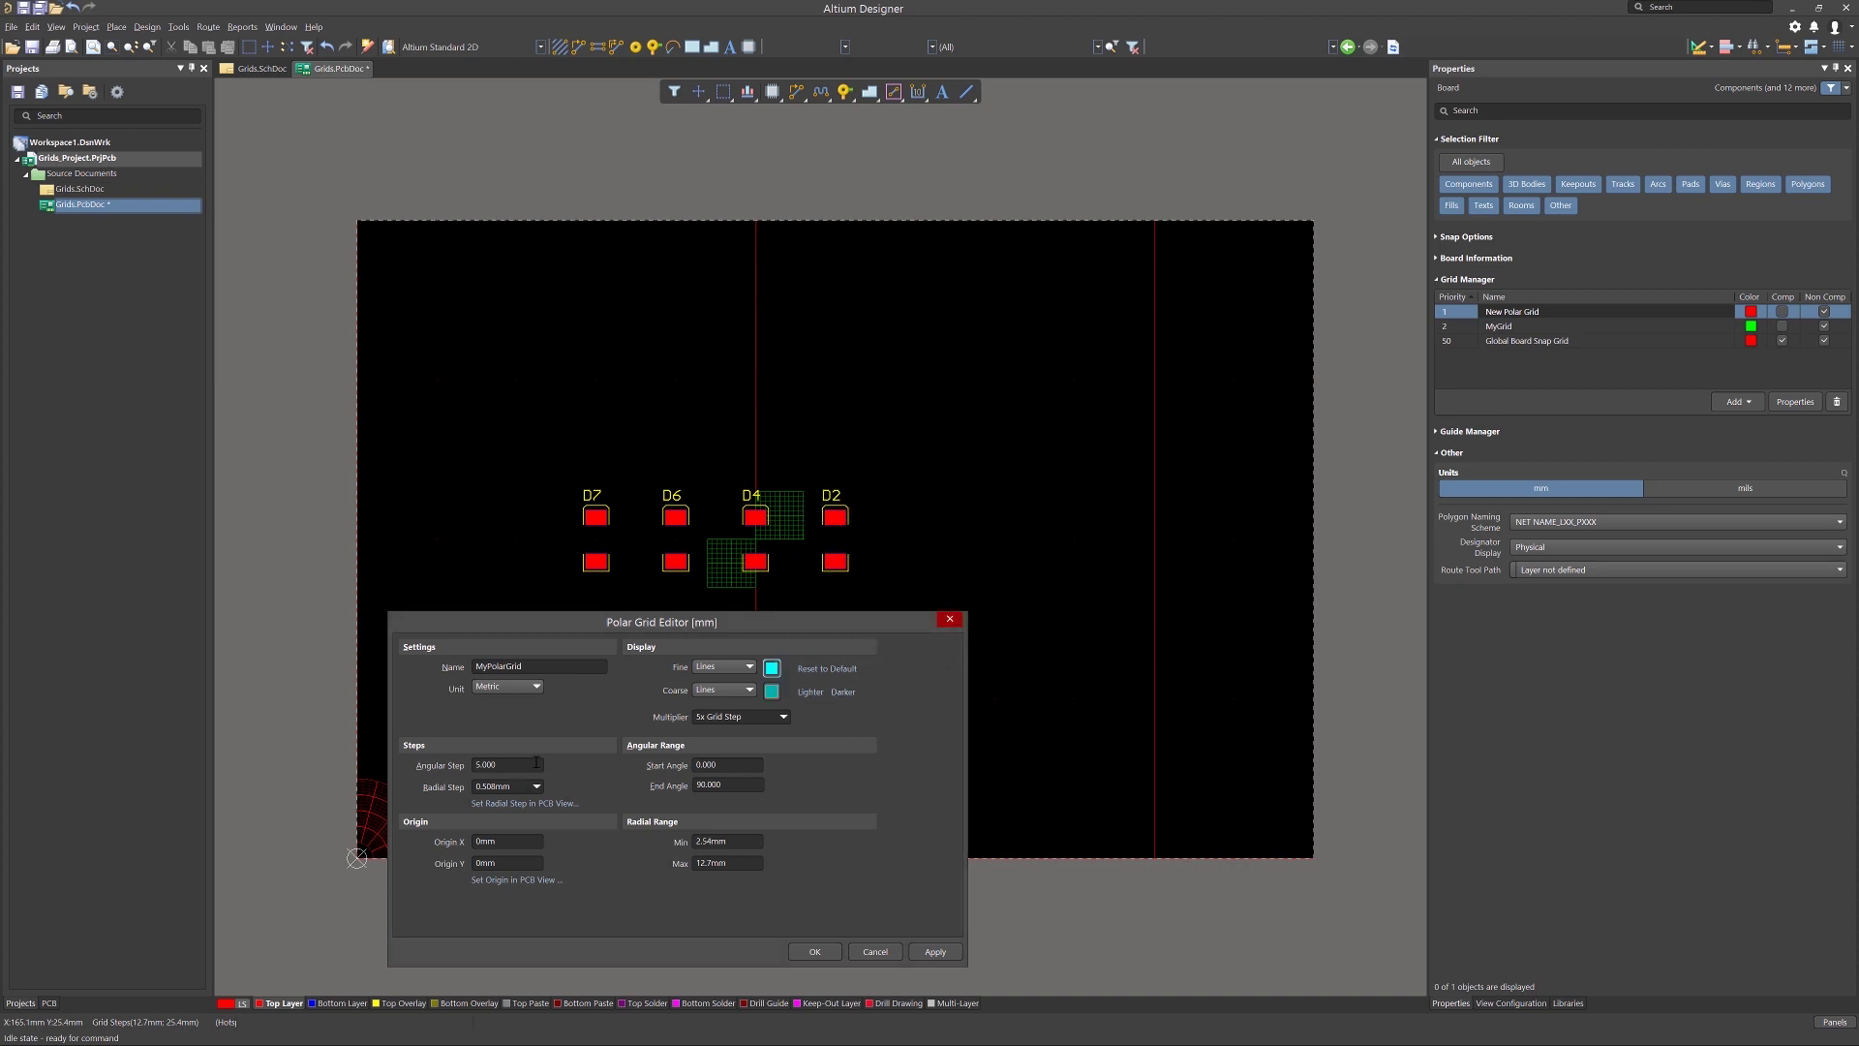
Place the polar grid origin at D3 and set its maximum radius to 25.4mm.
left_click(507, 881)
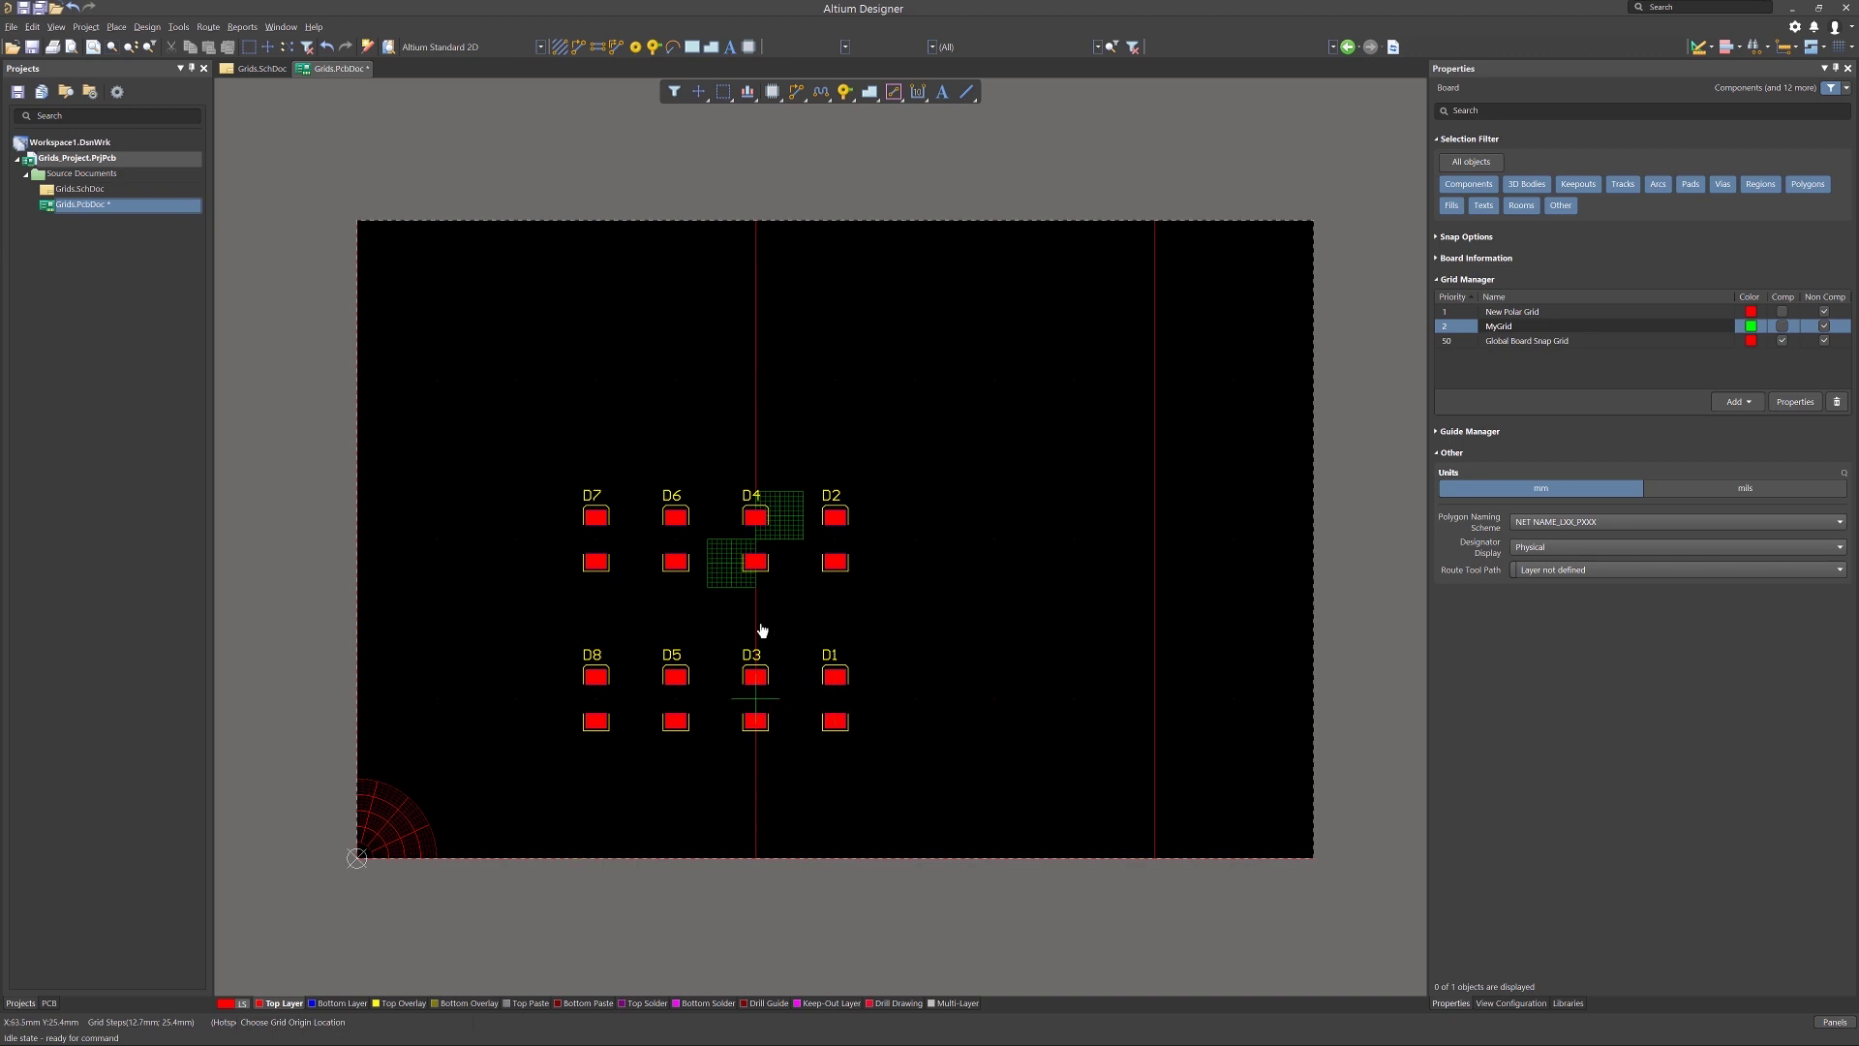
left_click(762, 630)
left_click_drag(738, 864, 687, 864)
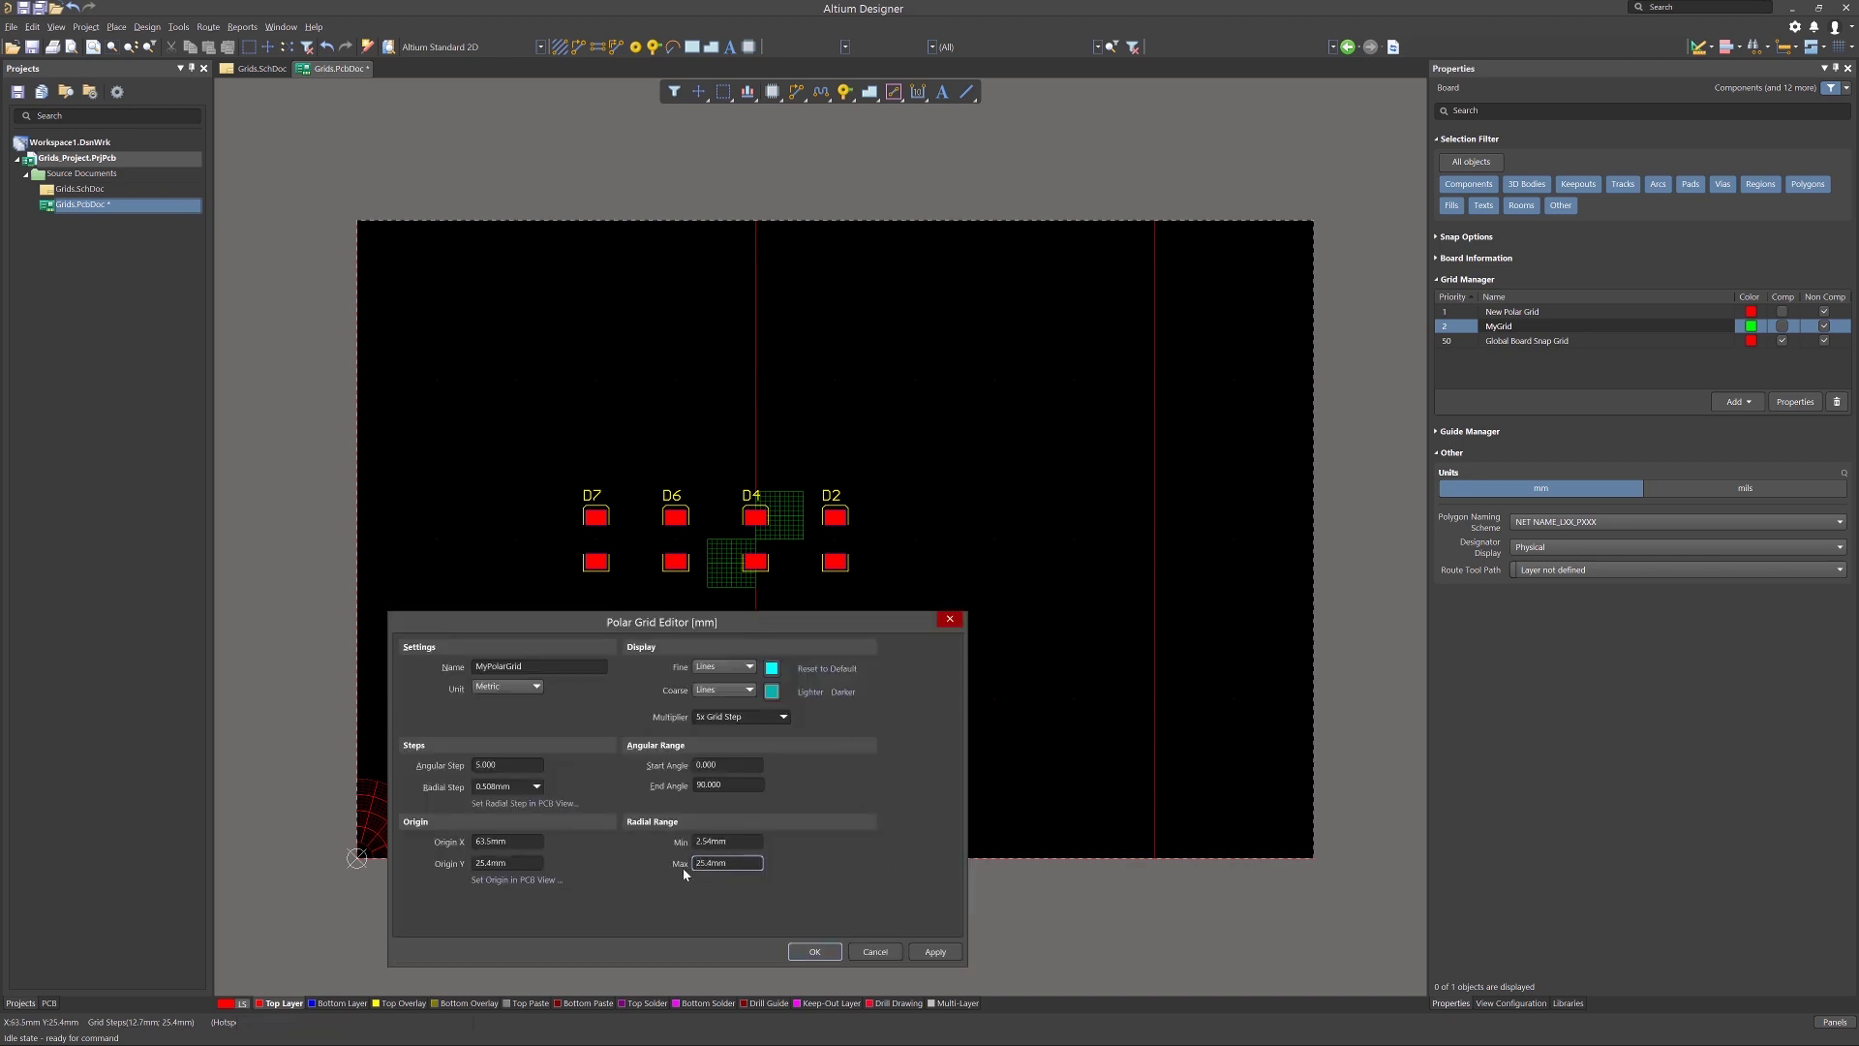
key("Return")
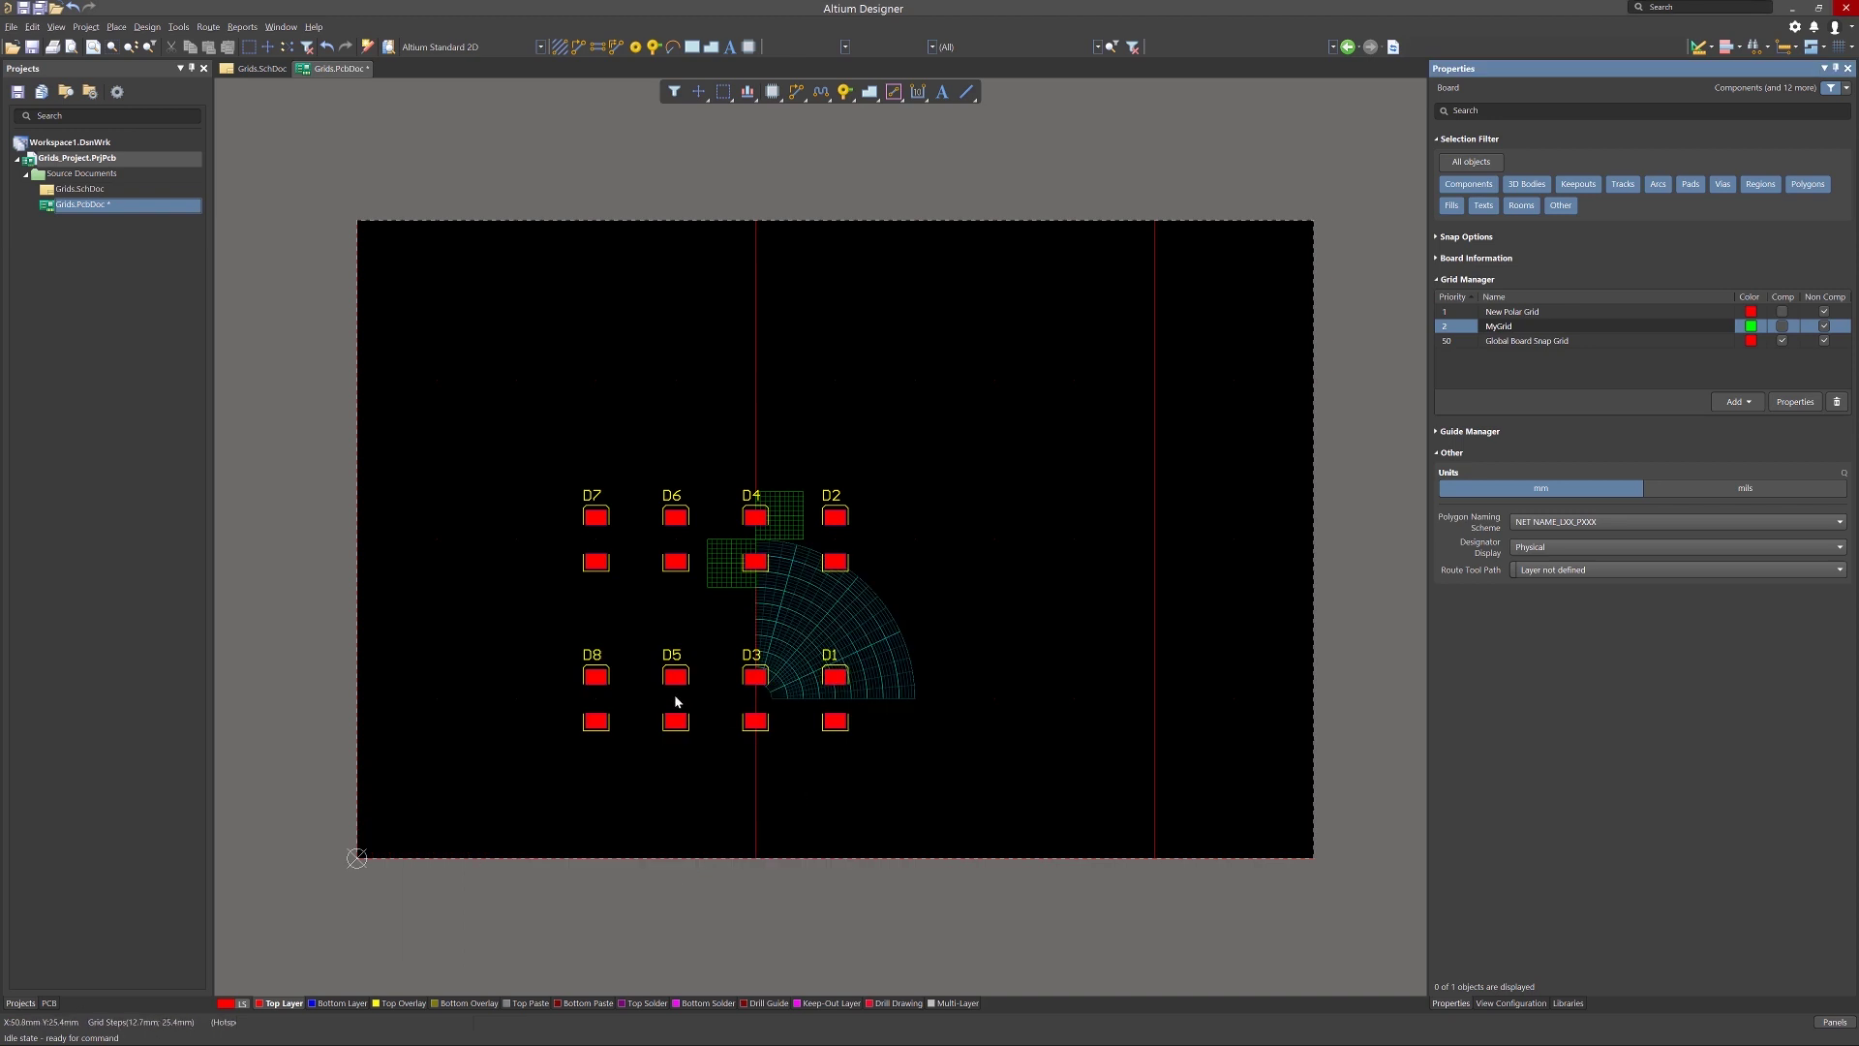
Test dragging D5, releasing it without moving any components.
mouse_move(676, 702)
left_mouse_down()
mouse_move(848, 618)
mouse_move(813, 616)
mouse_move(835, 686)
mouse_move(688, 682)
left_mouse_up()
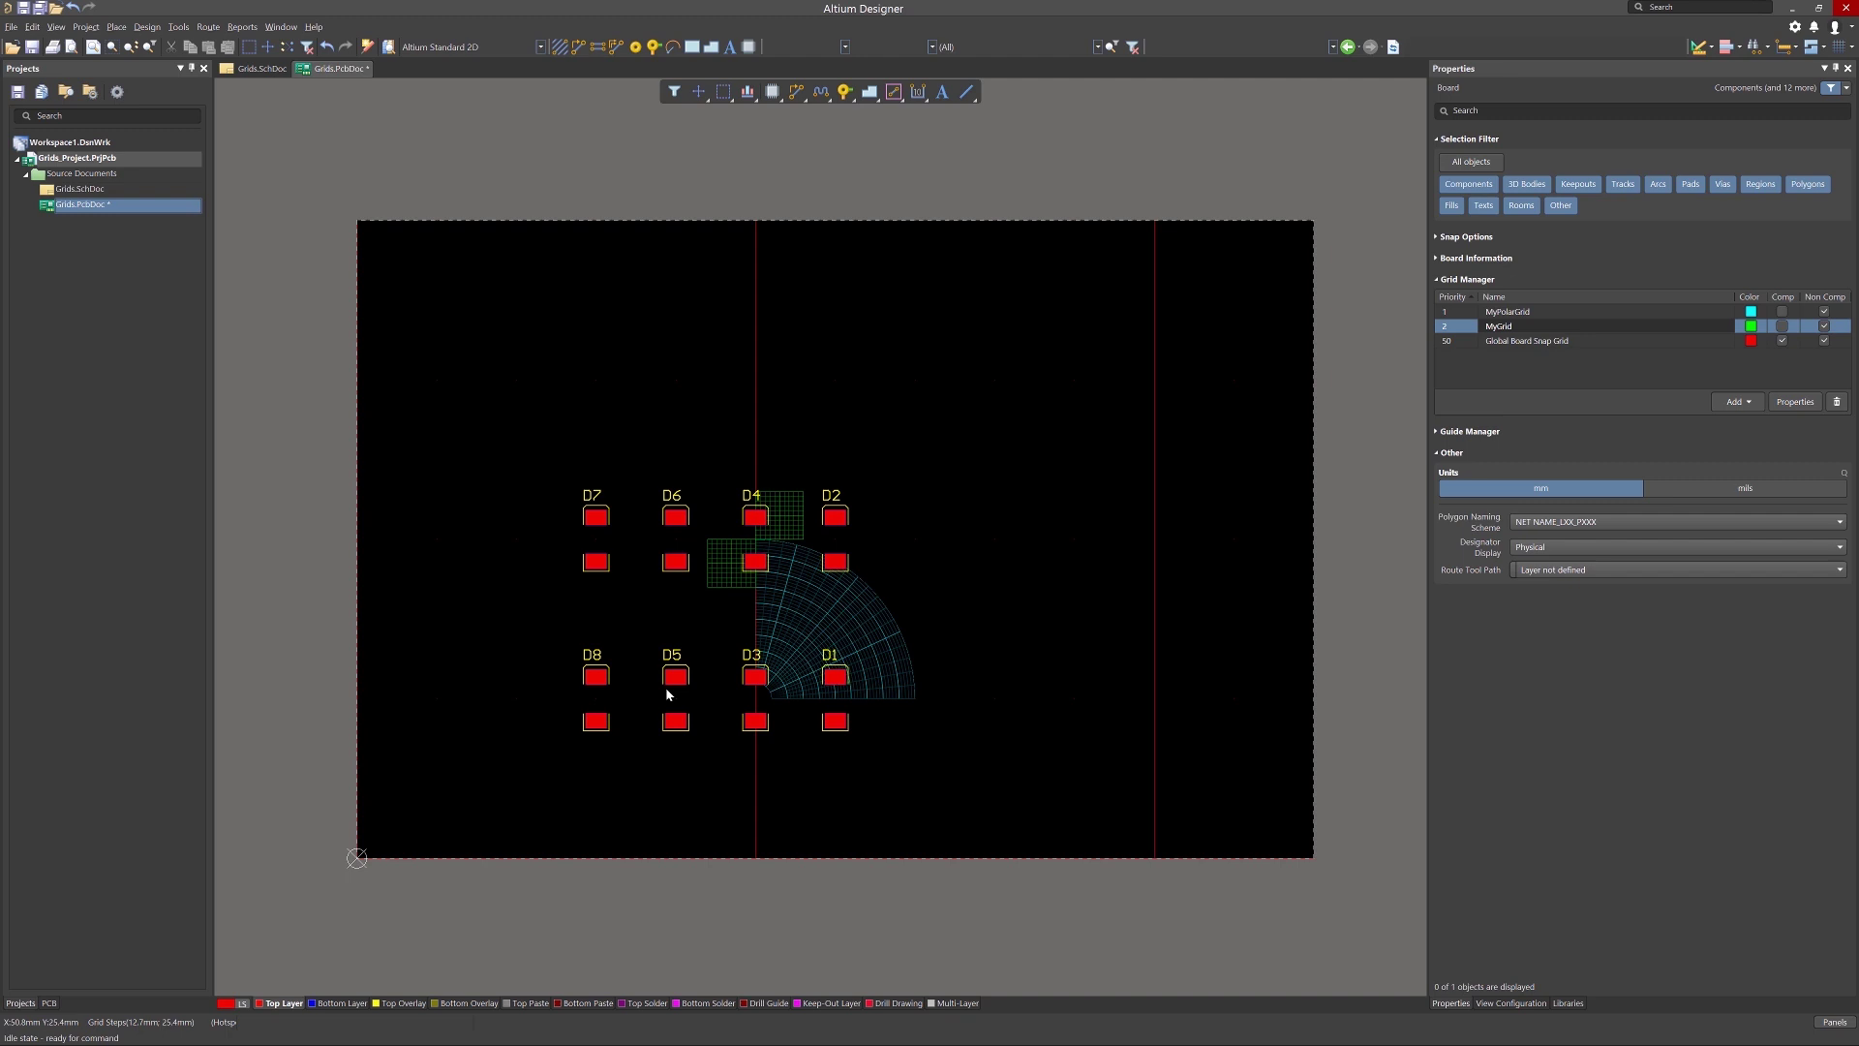
Apply MyPolarGrid to components, snap D5 and D1 onto its arc, then snap D8 beside D4 on MyGrid.
left_click(1782, 311)
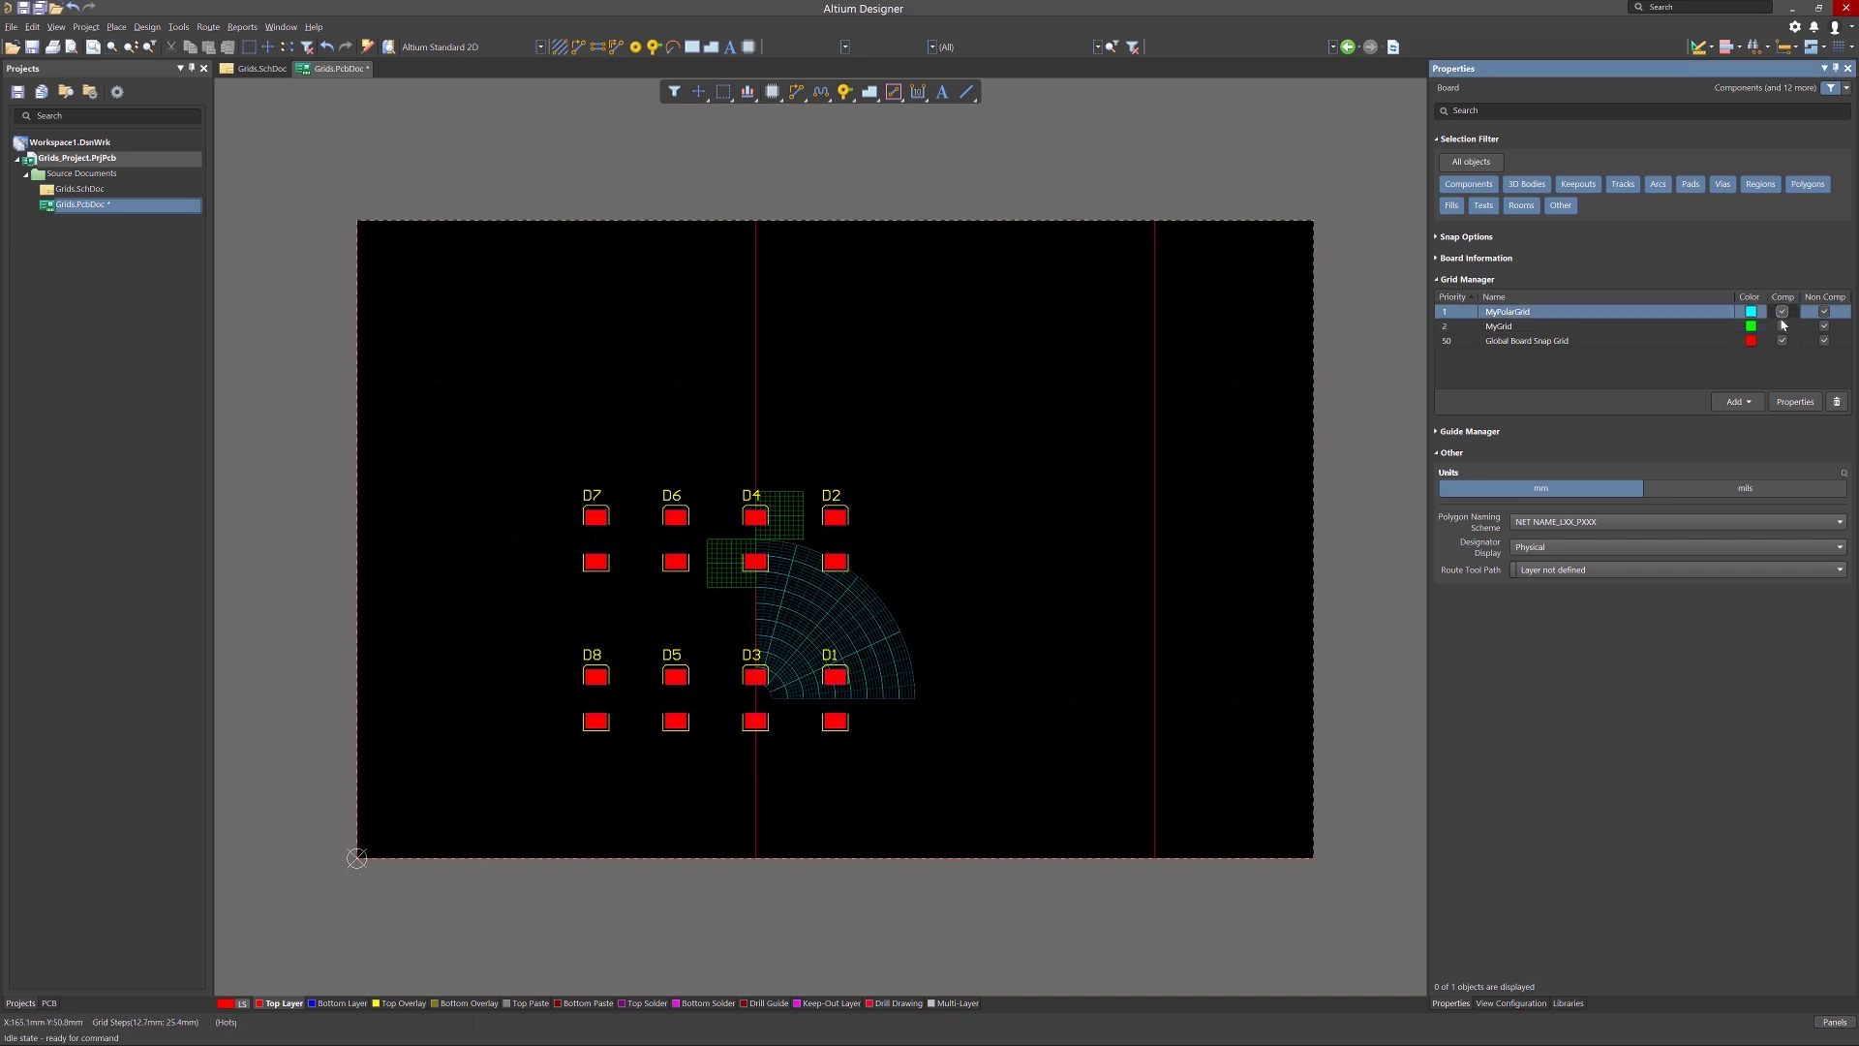
left_click_drag(678, 708, 839, 618)
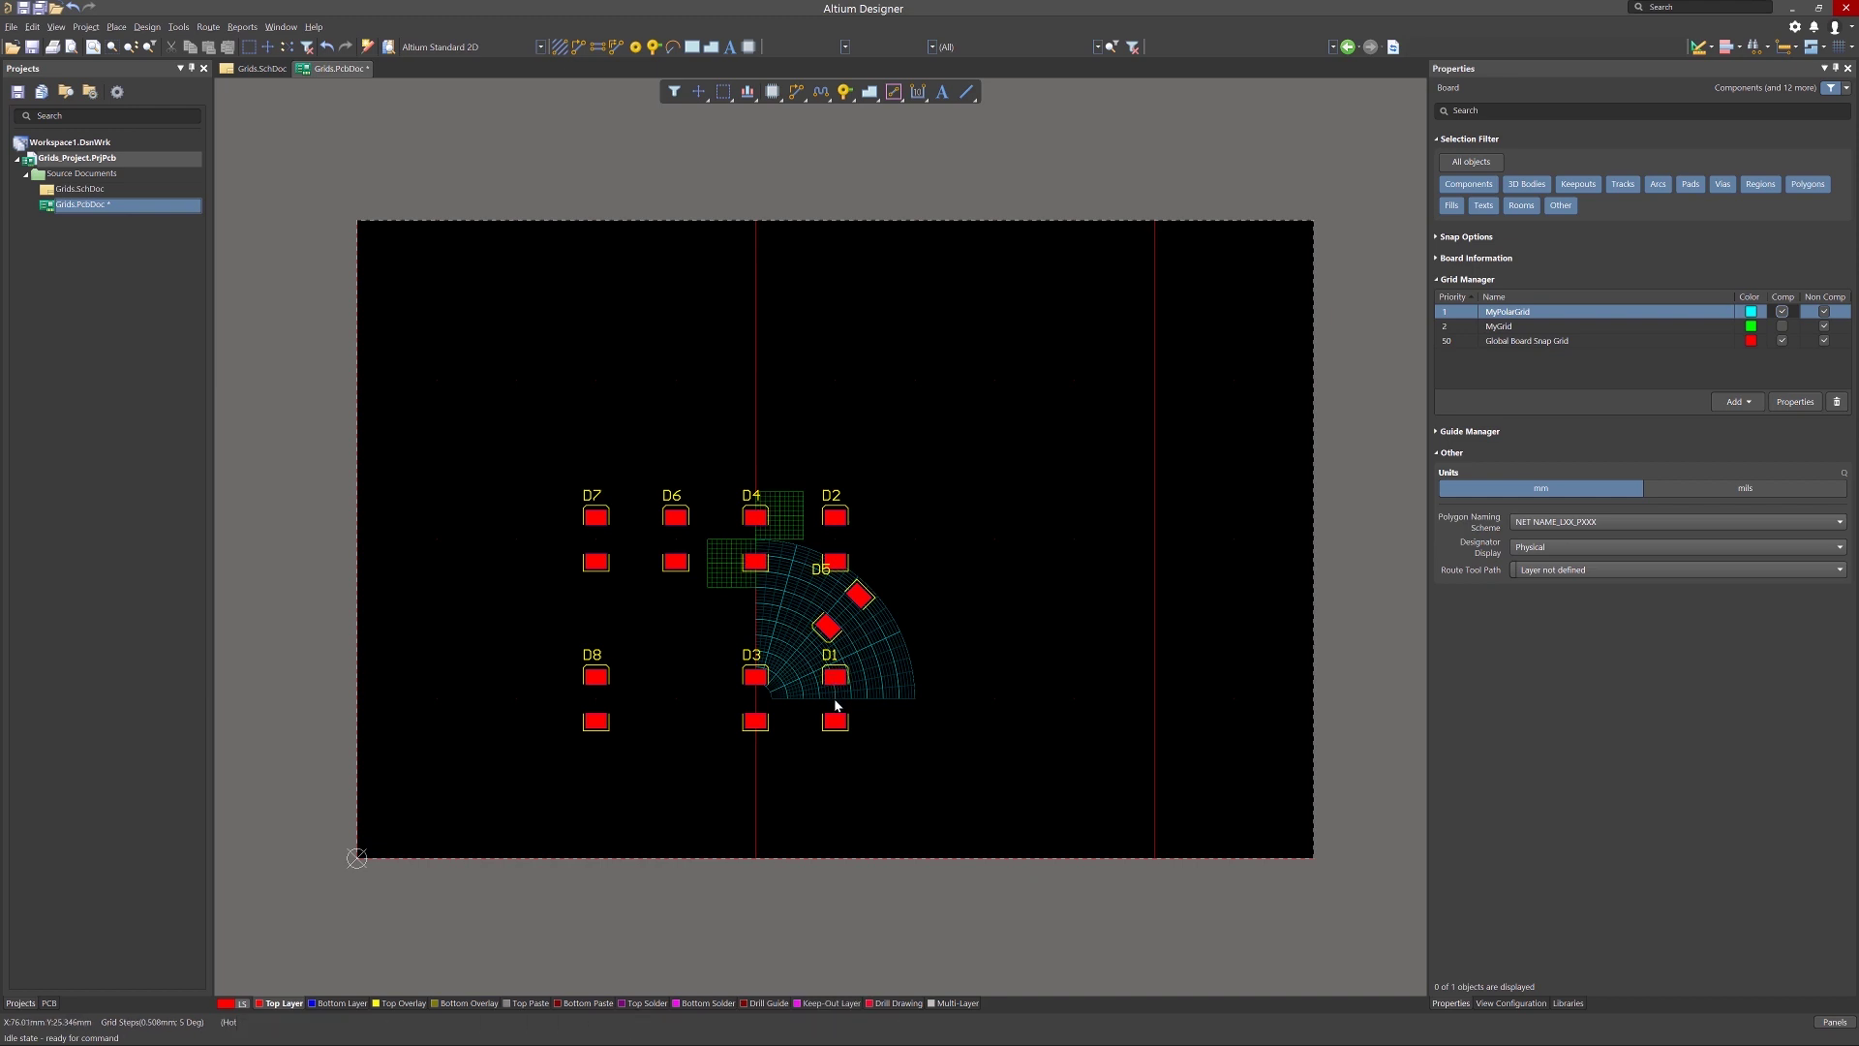
left_click_drag(830, 685, 872, 656)
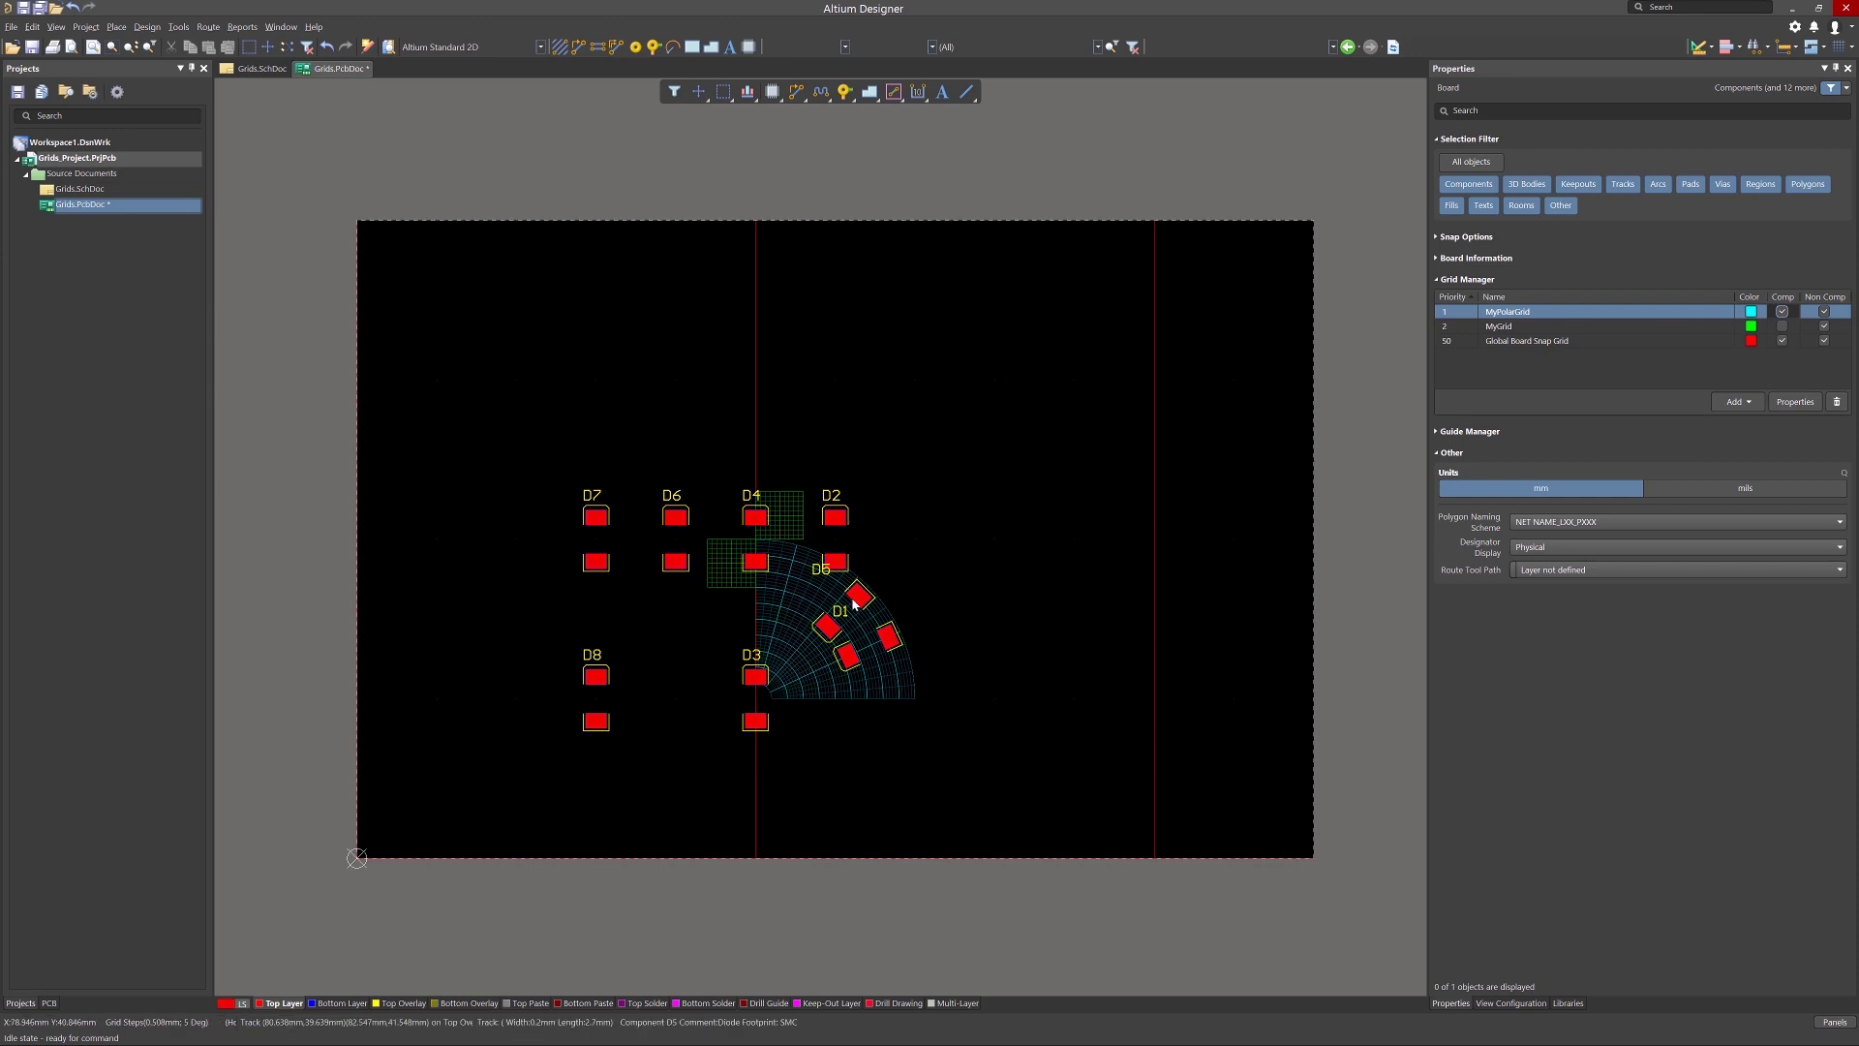
left_click(1511, 327)
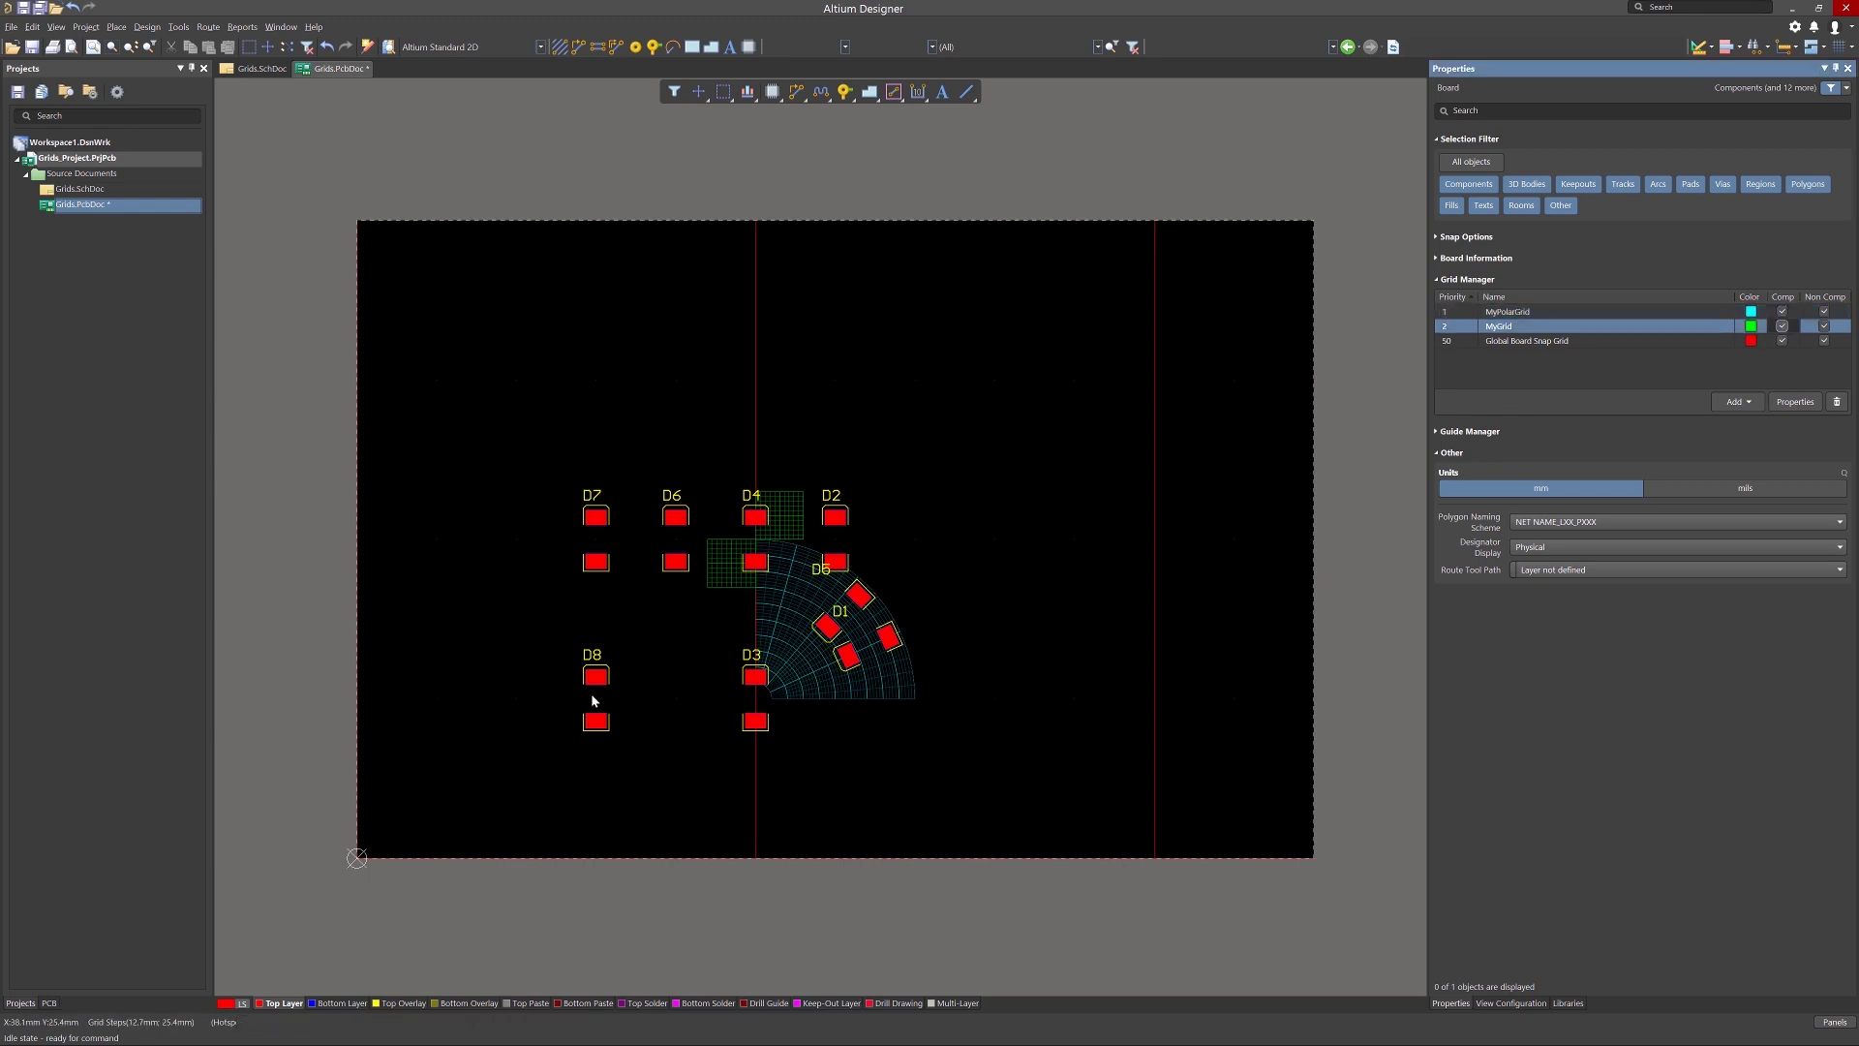
left_click_drag(596, 699, 726, 573)
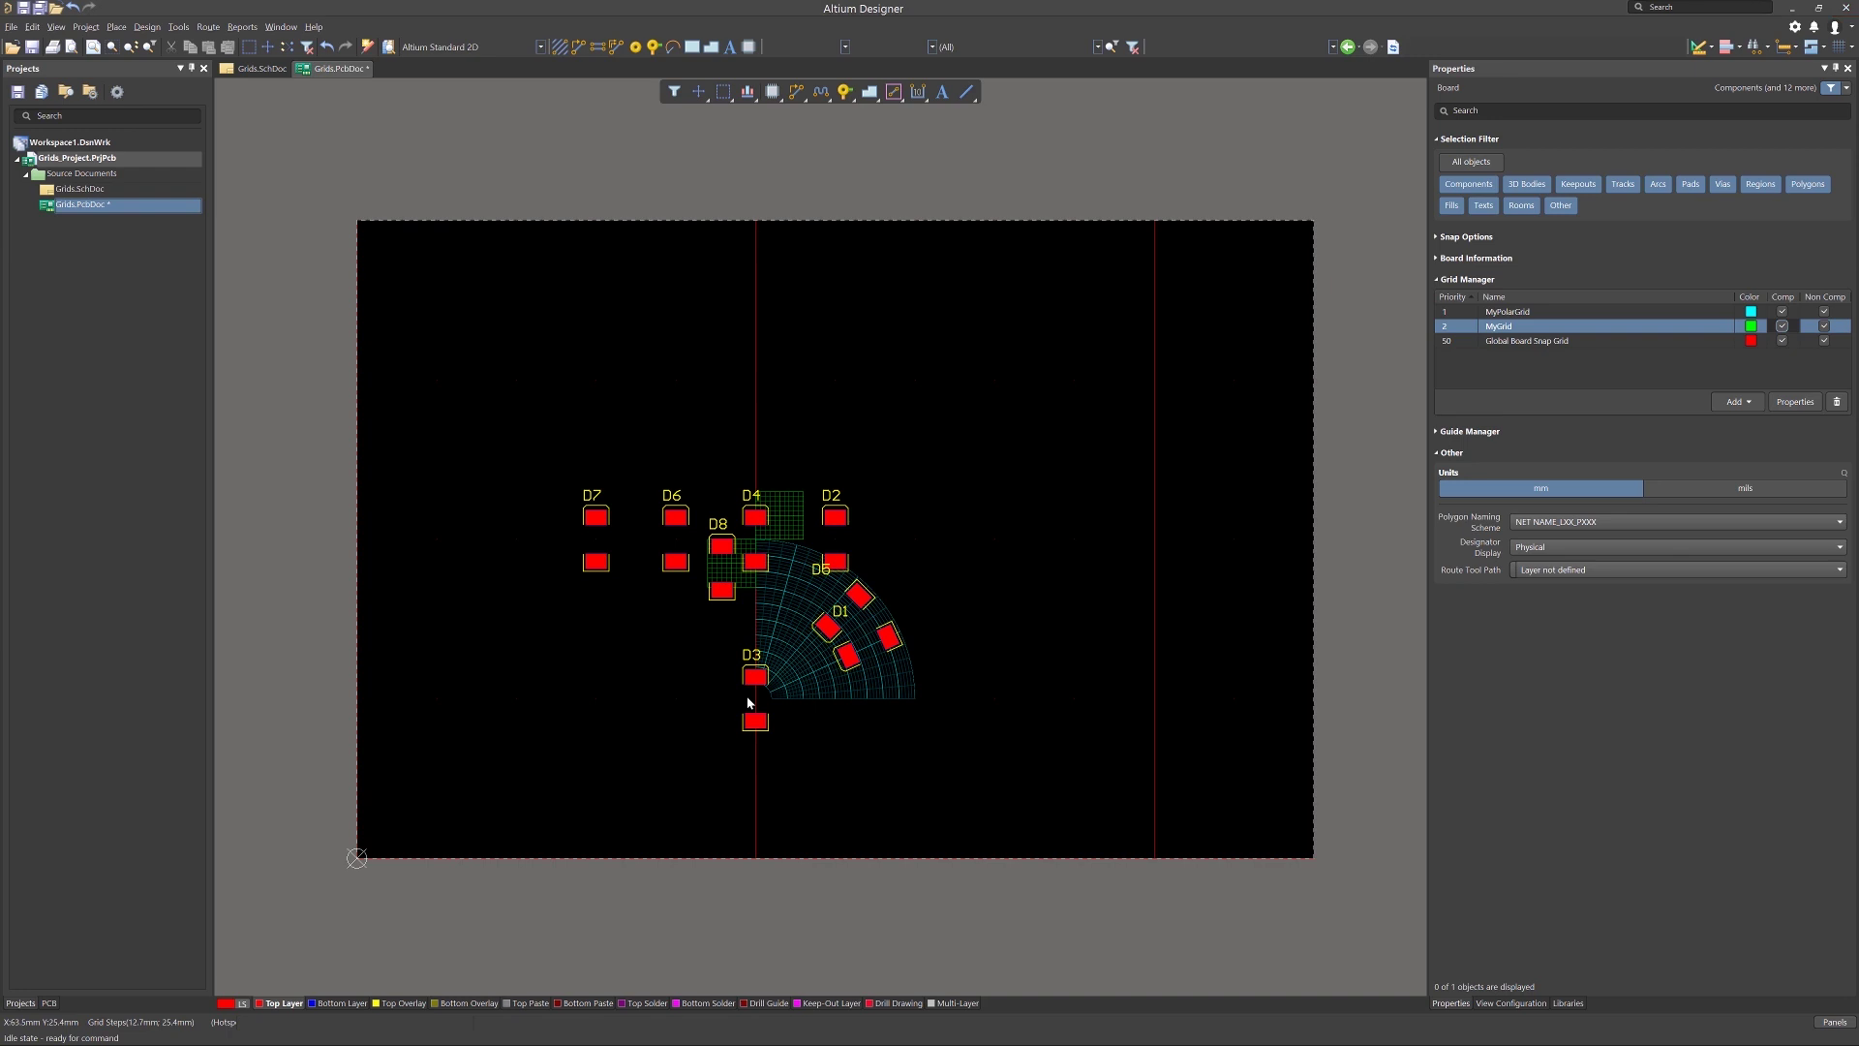
Resize MyGrid to 500mil wide and 750mil high, with the height unlinked from the width.
double_click(1512, 326)
left_click_drag(827, 617, 557, 144)
left_click(472, 286)
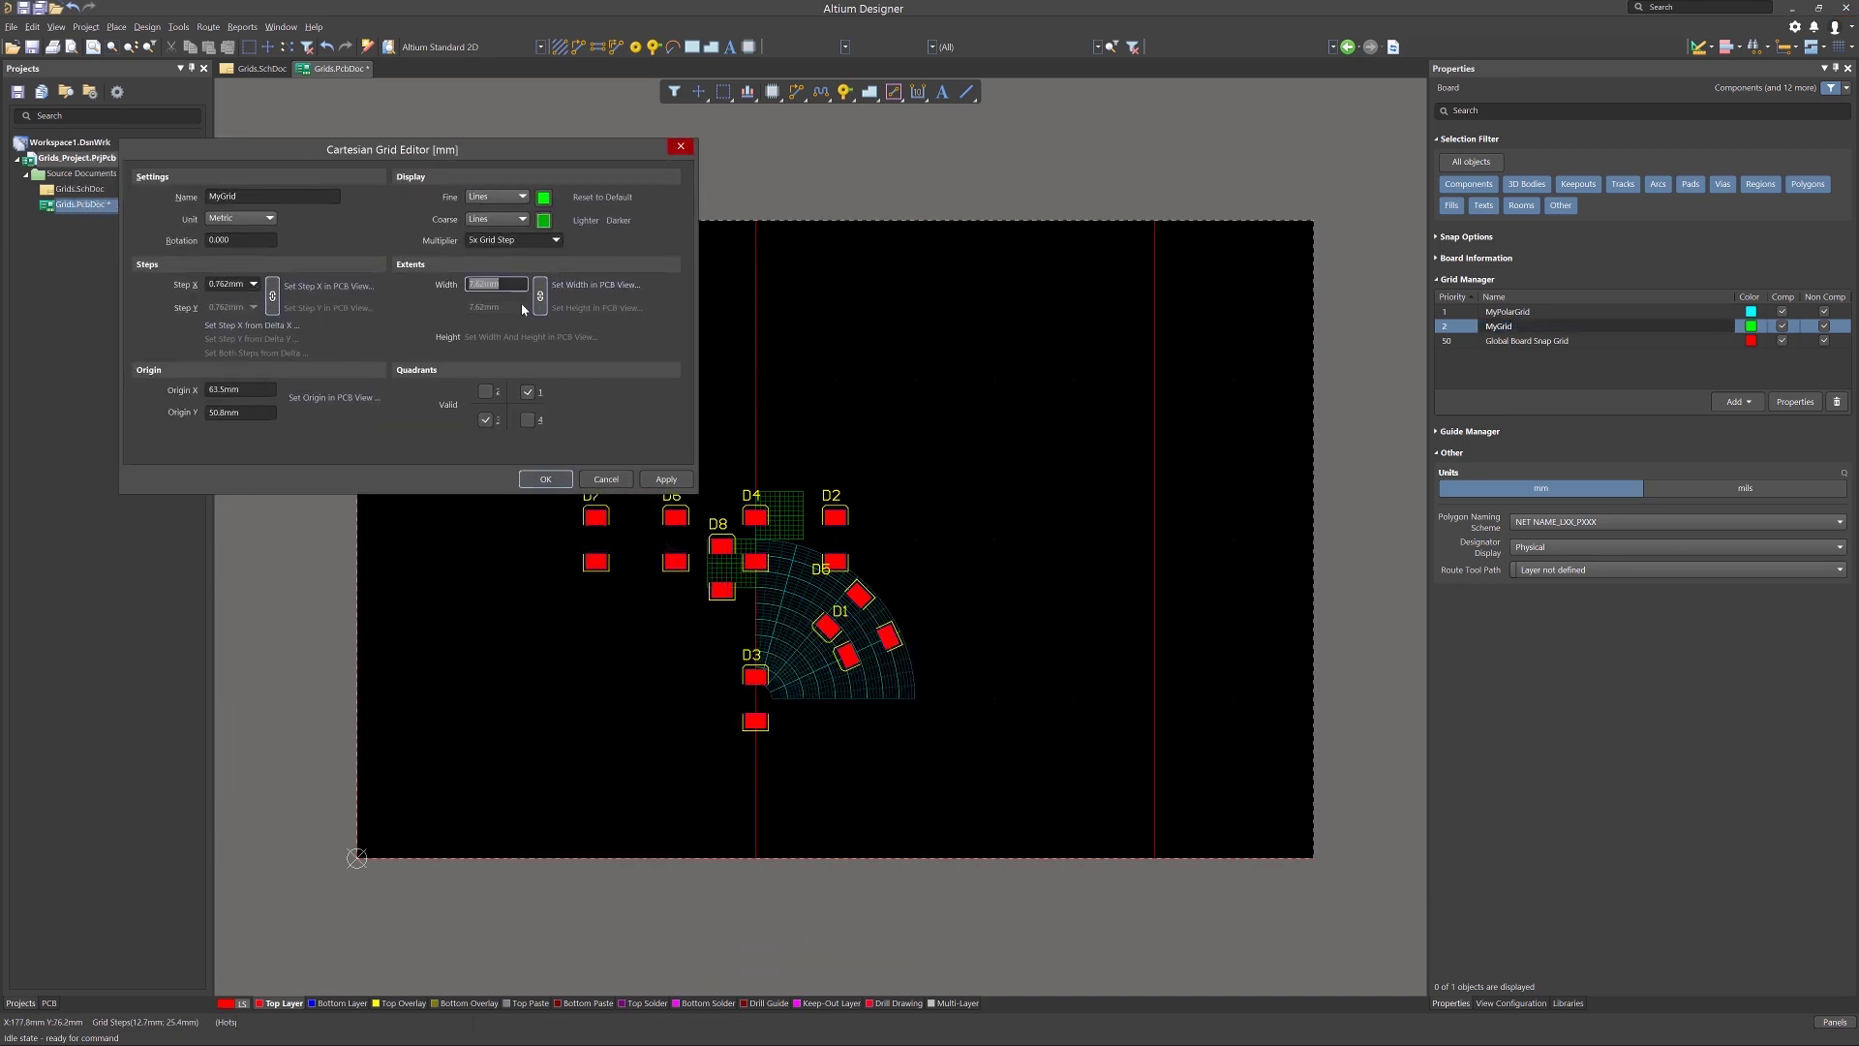
type("500mil")
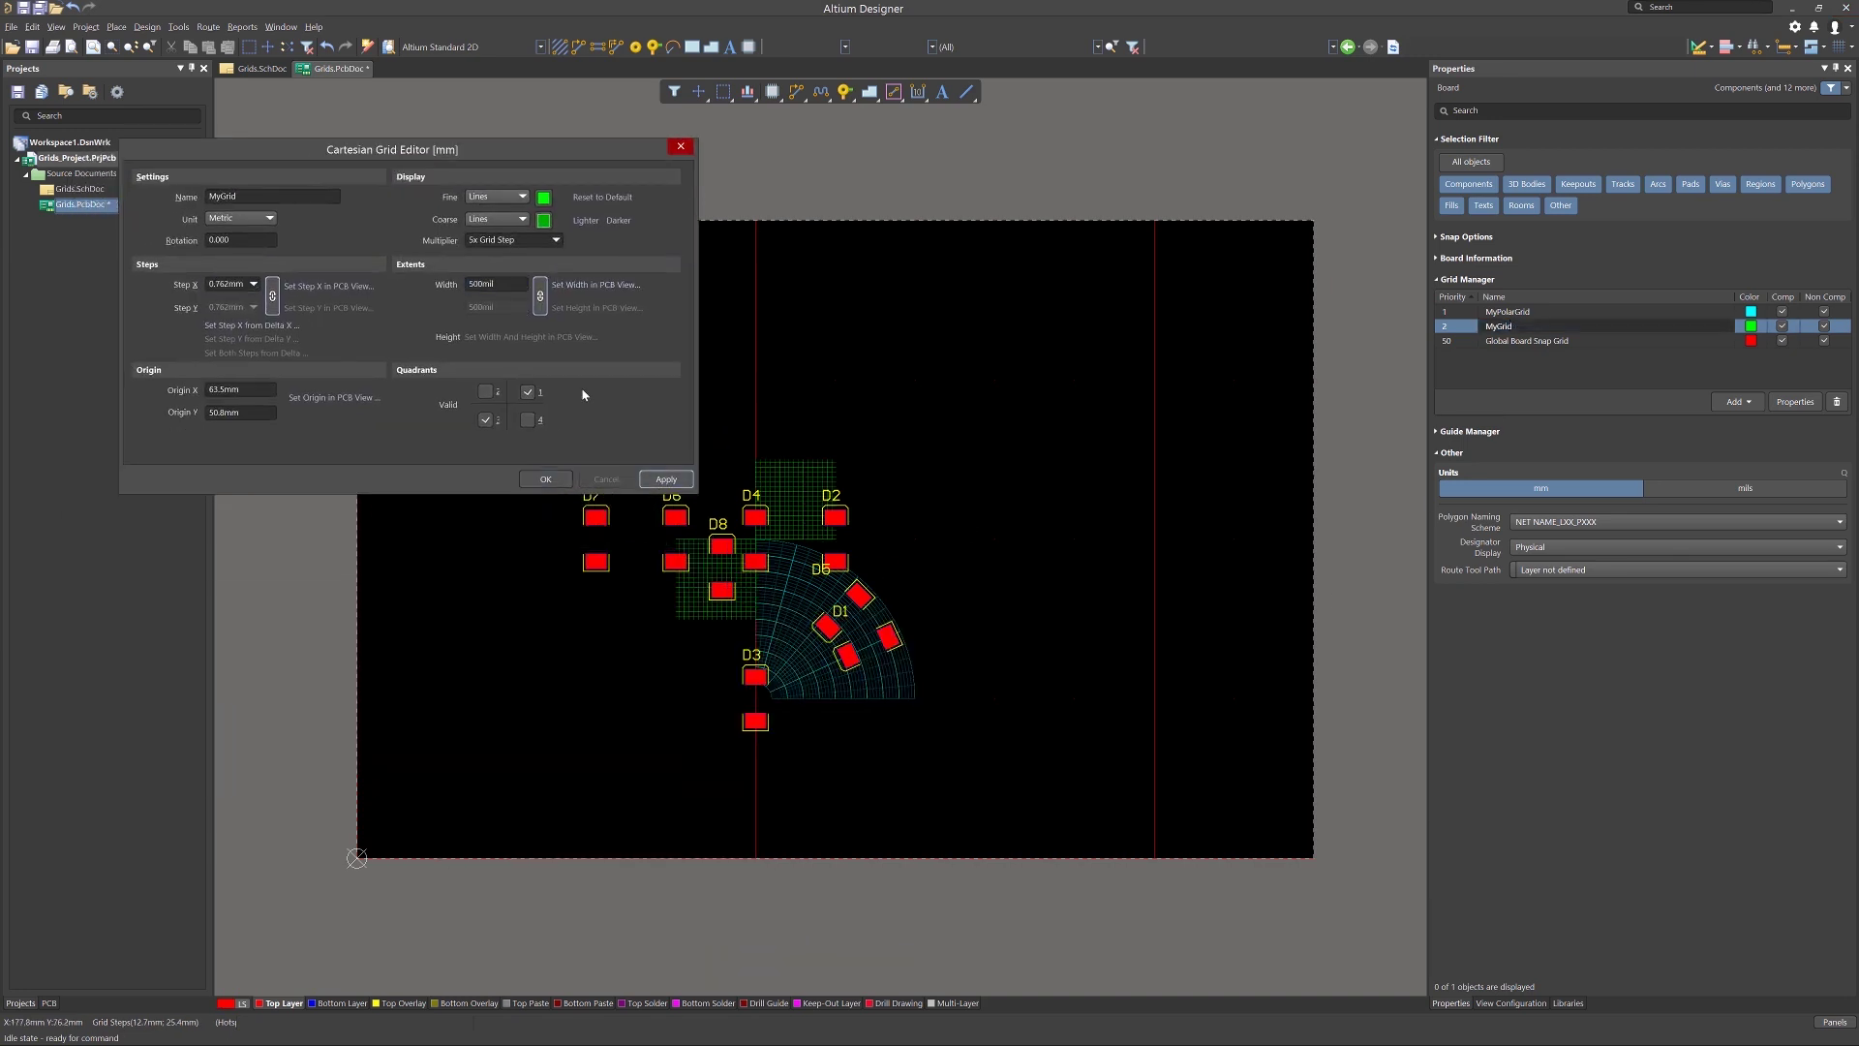
left_click(540, 295)
double_click(469, 308)
type("750mil")
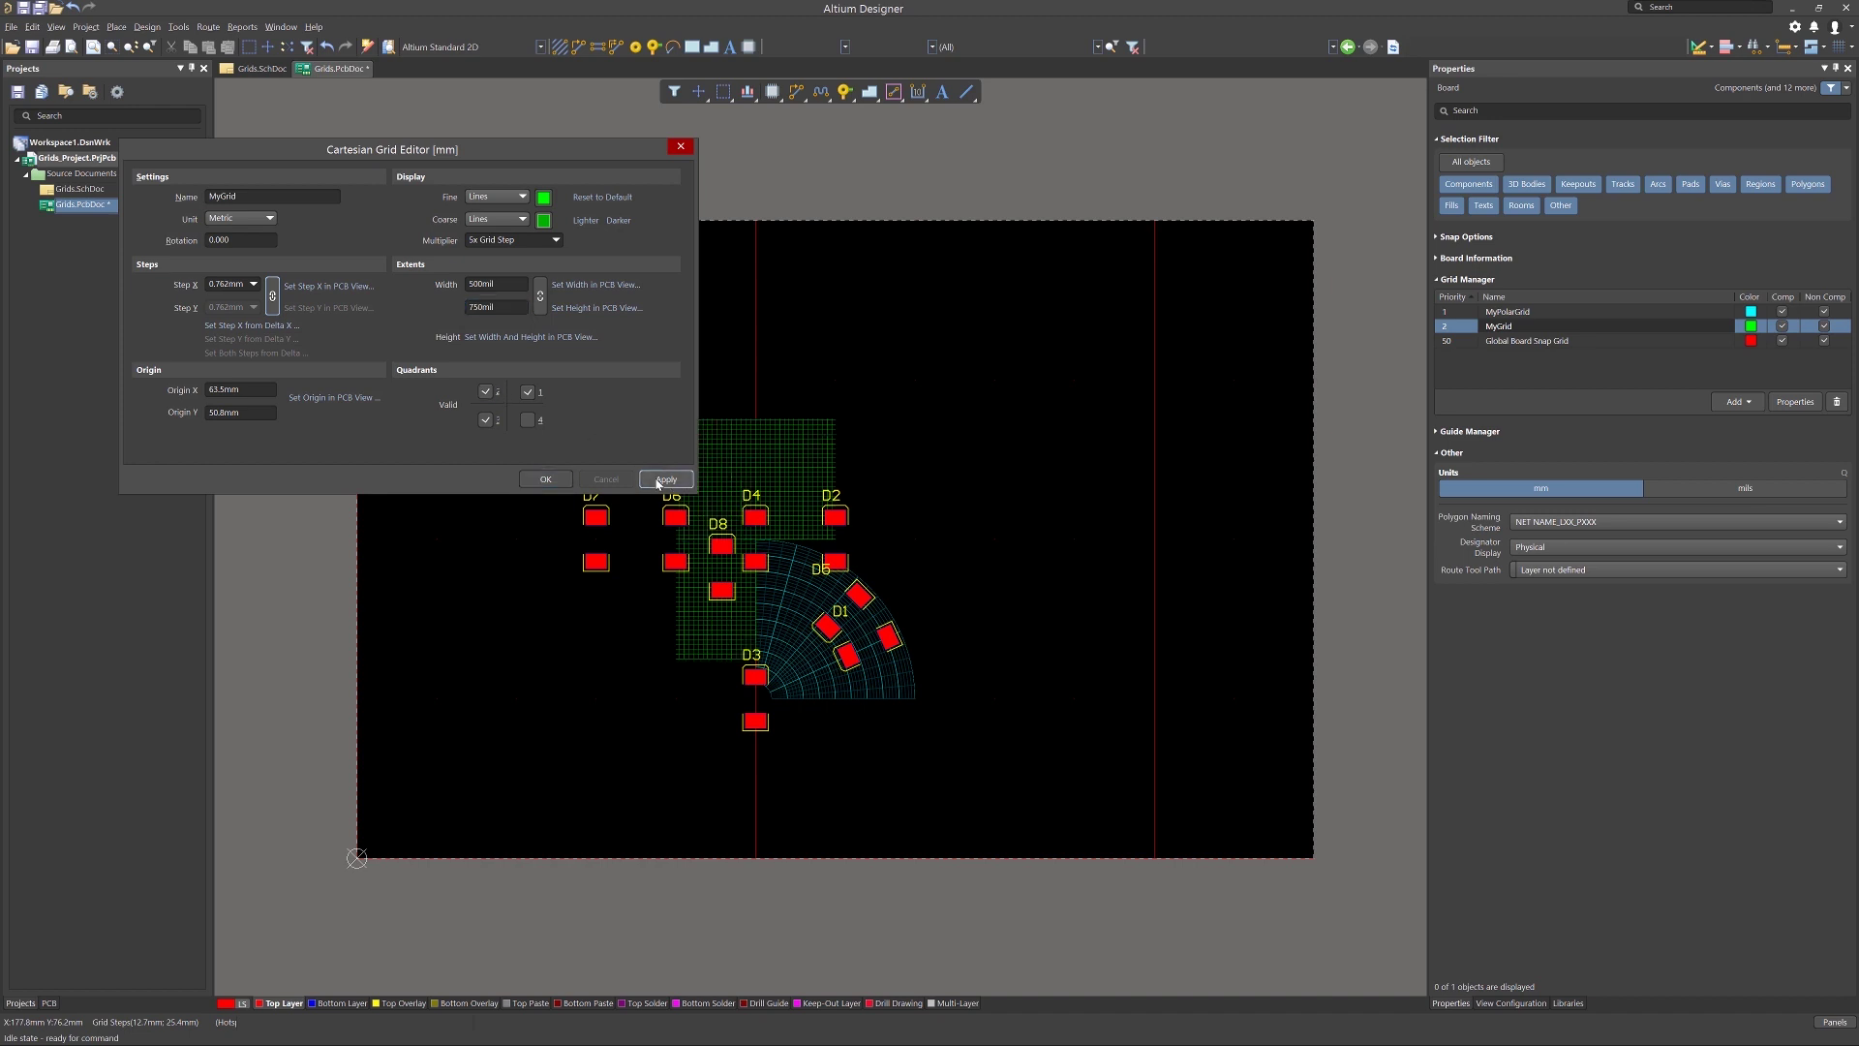
left_click(664, 478)
left_click(540, 479)
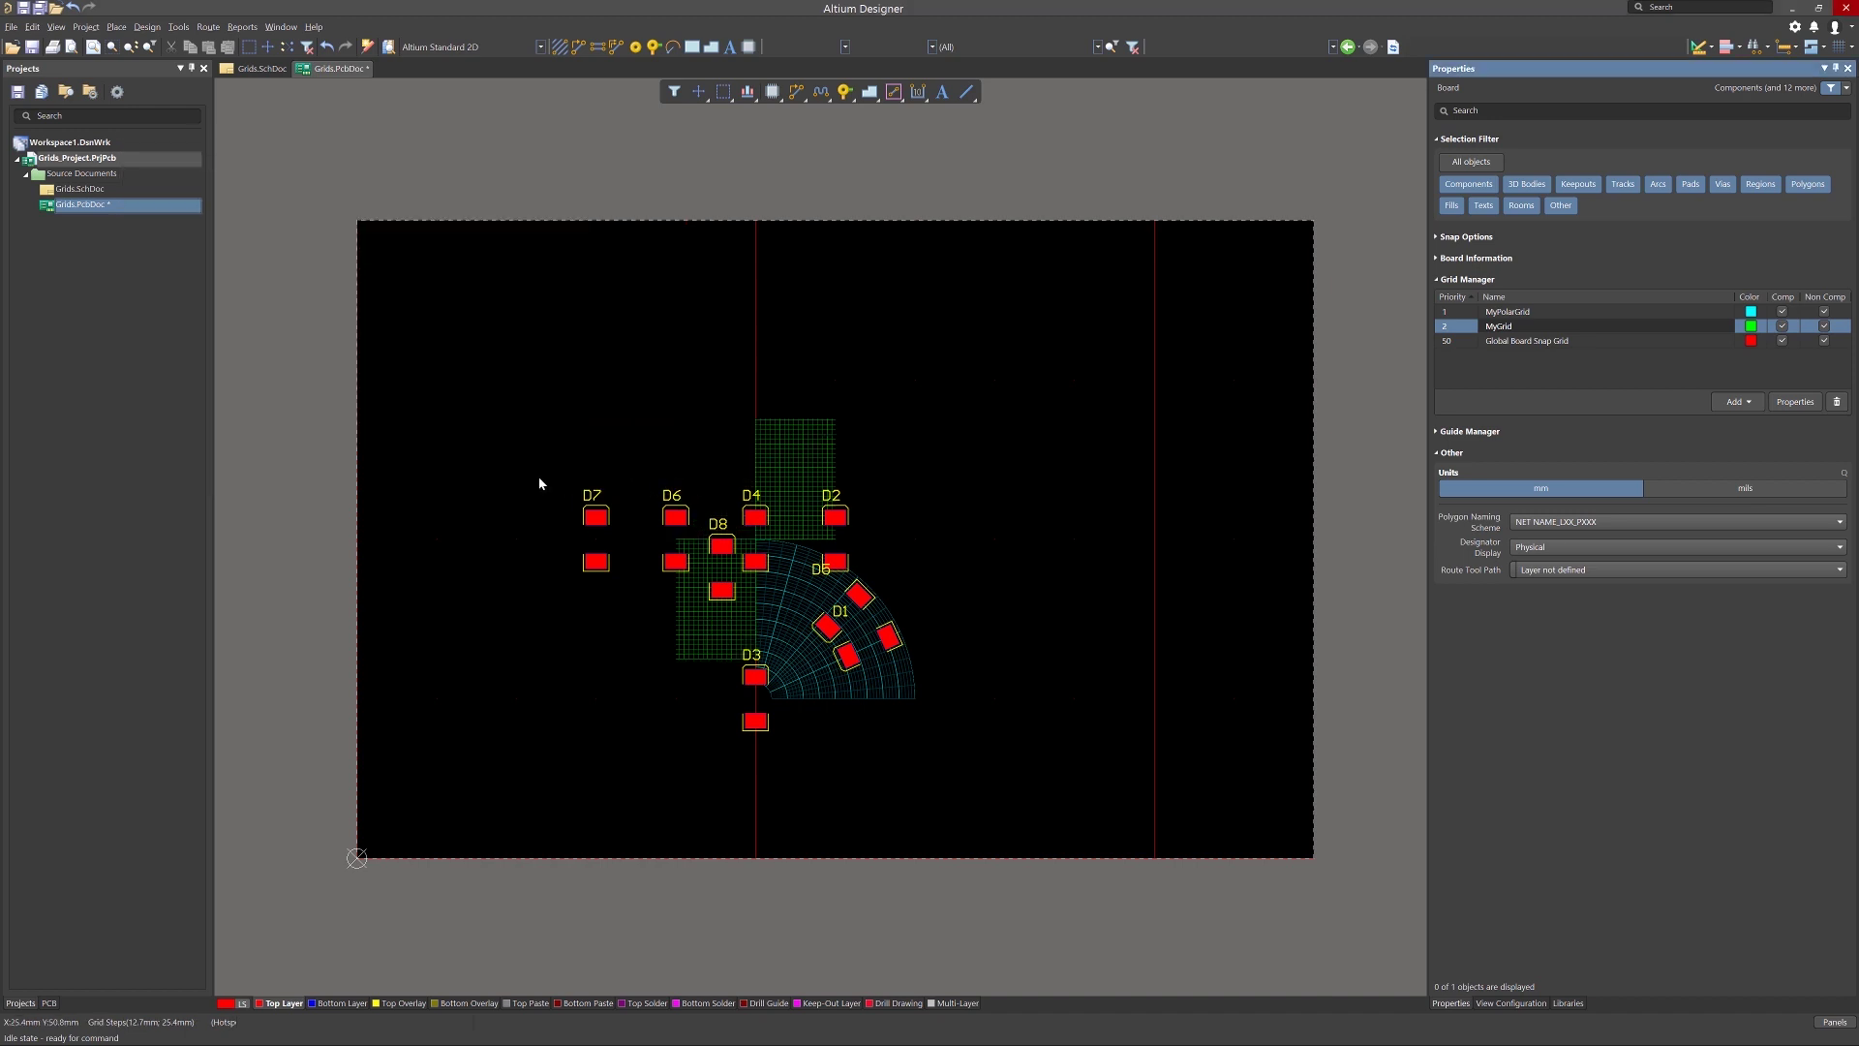
Extend MyGrid into quadrant 2 above D4 and apply the change.
double_click(1498, 325)
left_click(528, 420)
left_click(485, 391)
left_click(666, 479)
left_click(545, 478)
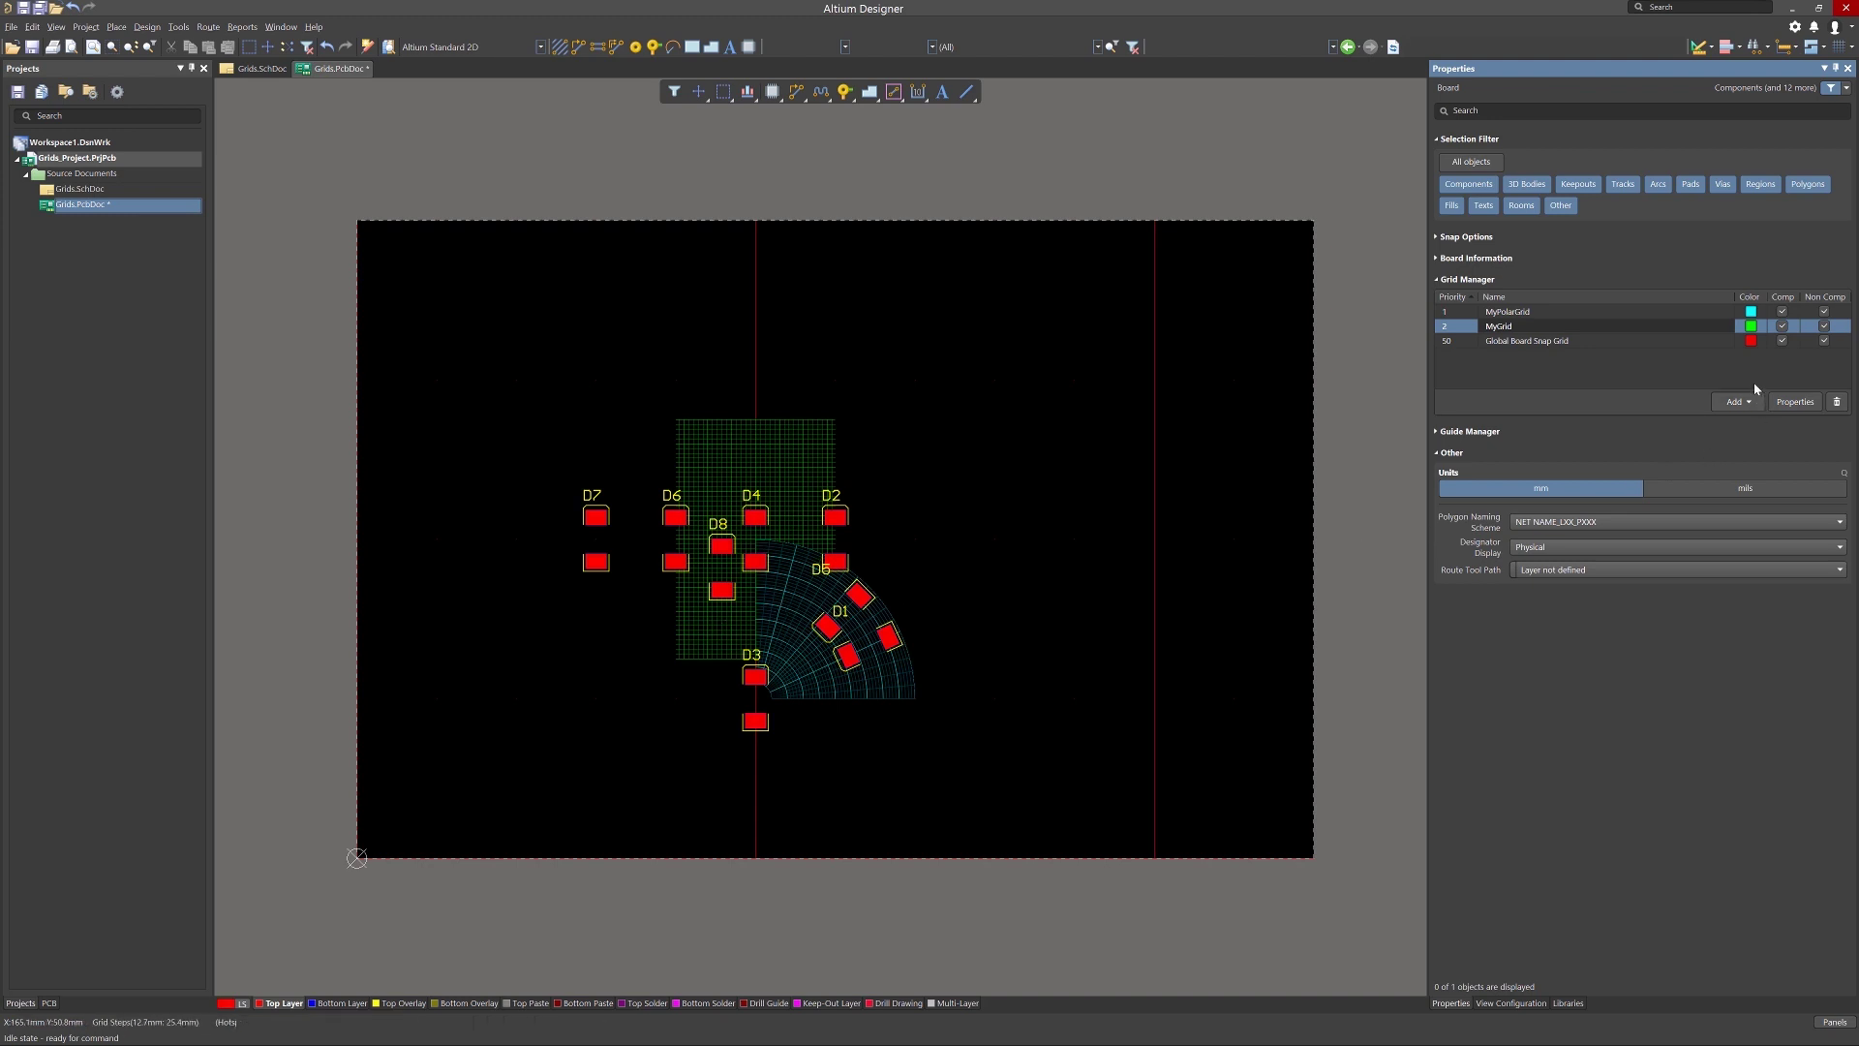
Raise MyGrid's priority above the polar grid, then lower it again to compare.
right_click(1449, 327)
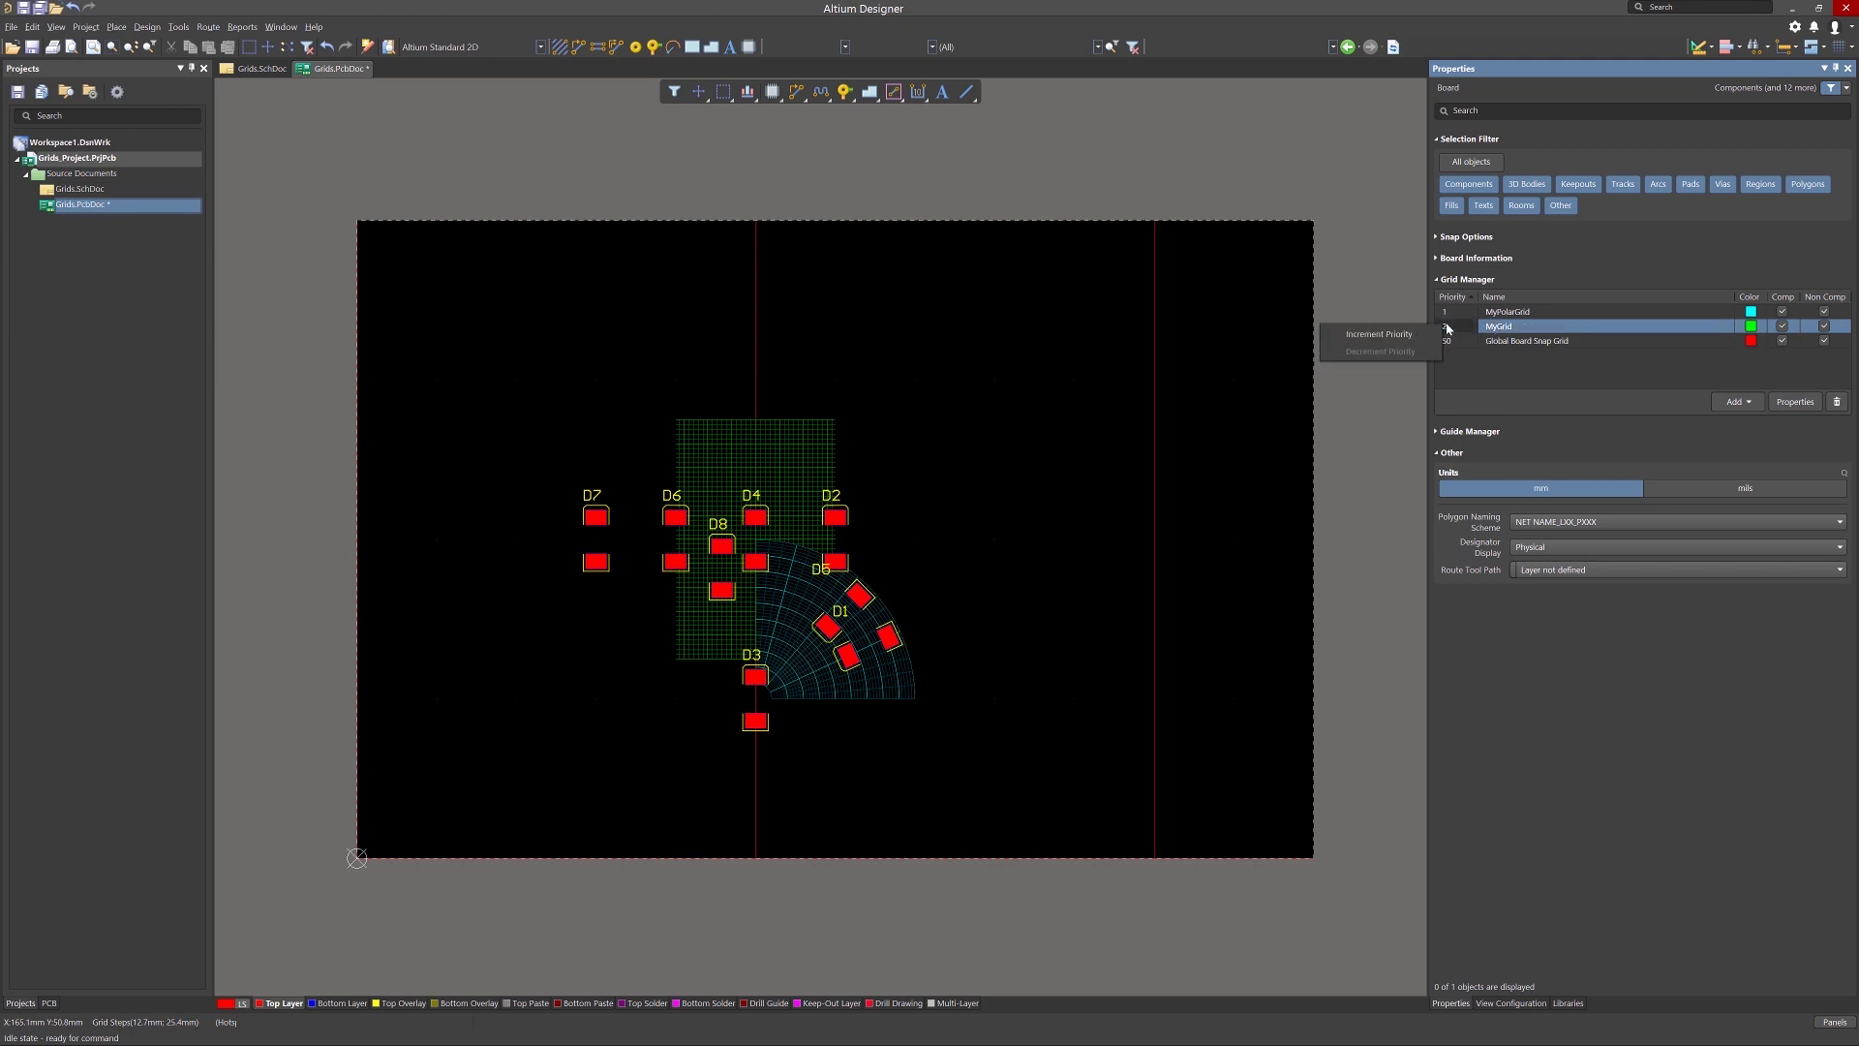
left_click(1391, 335)
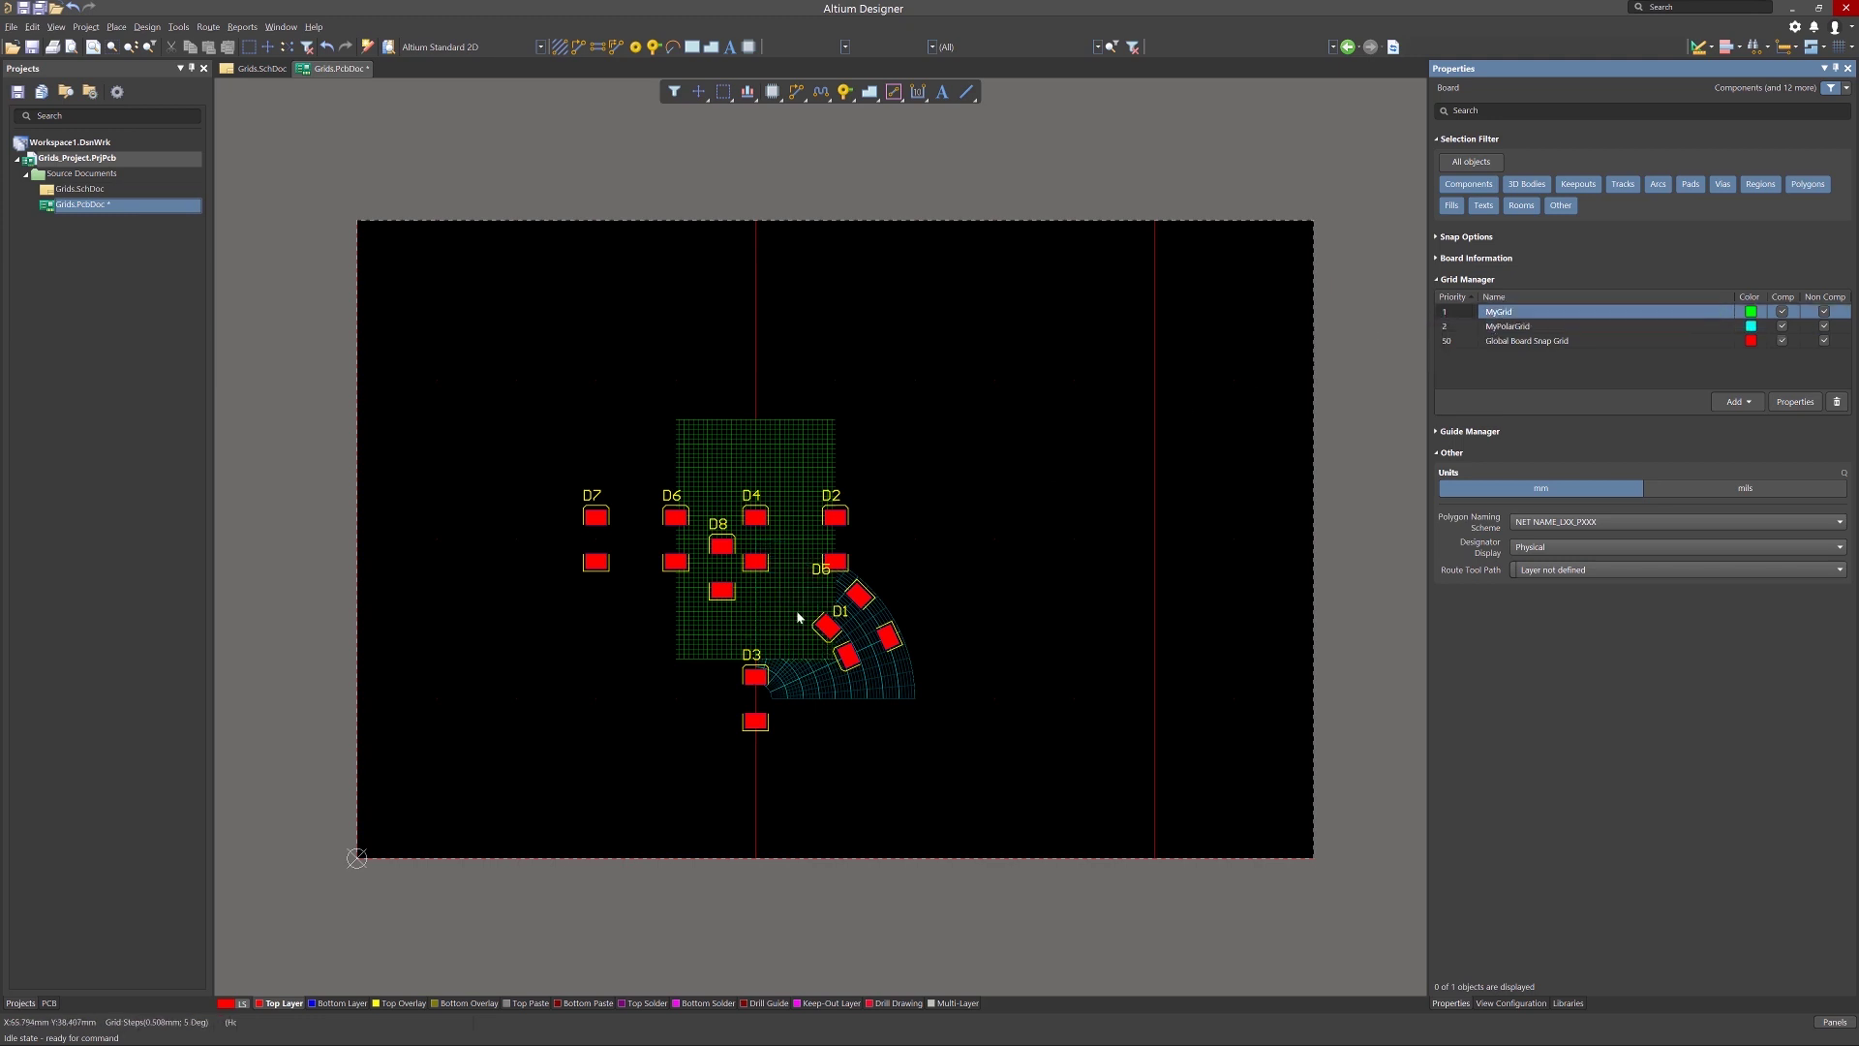
right_click(1457, 318)
left_click(1378, 340)
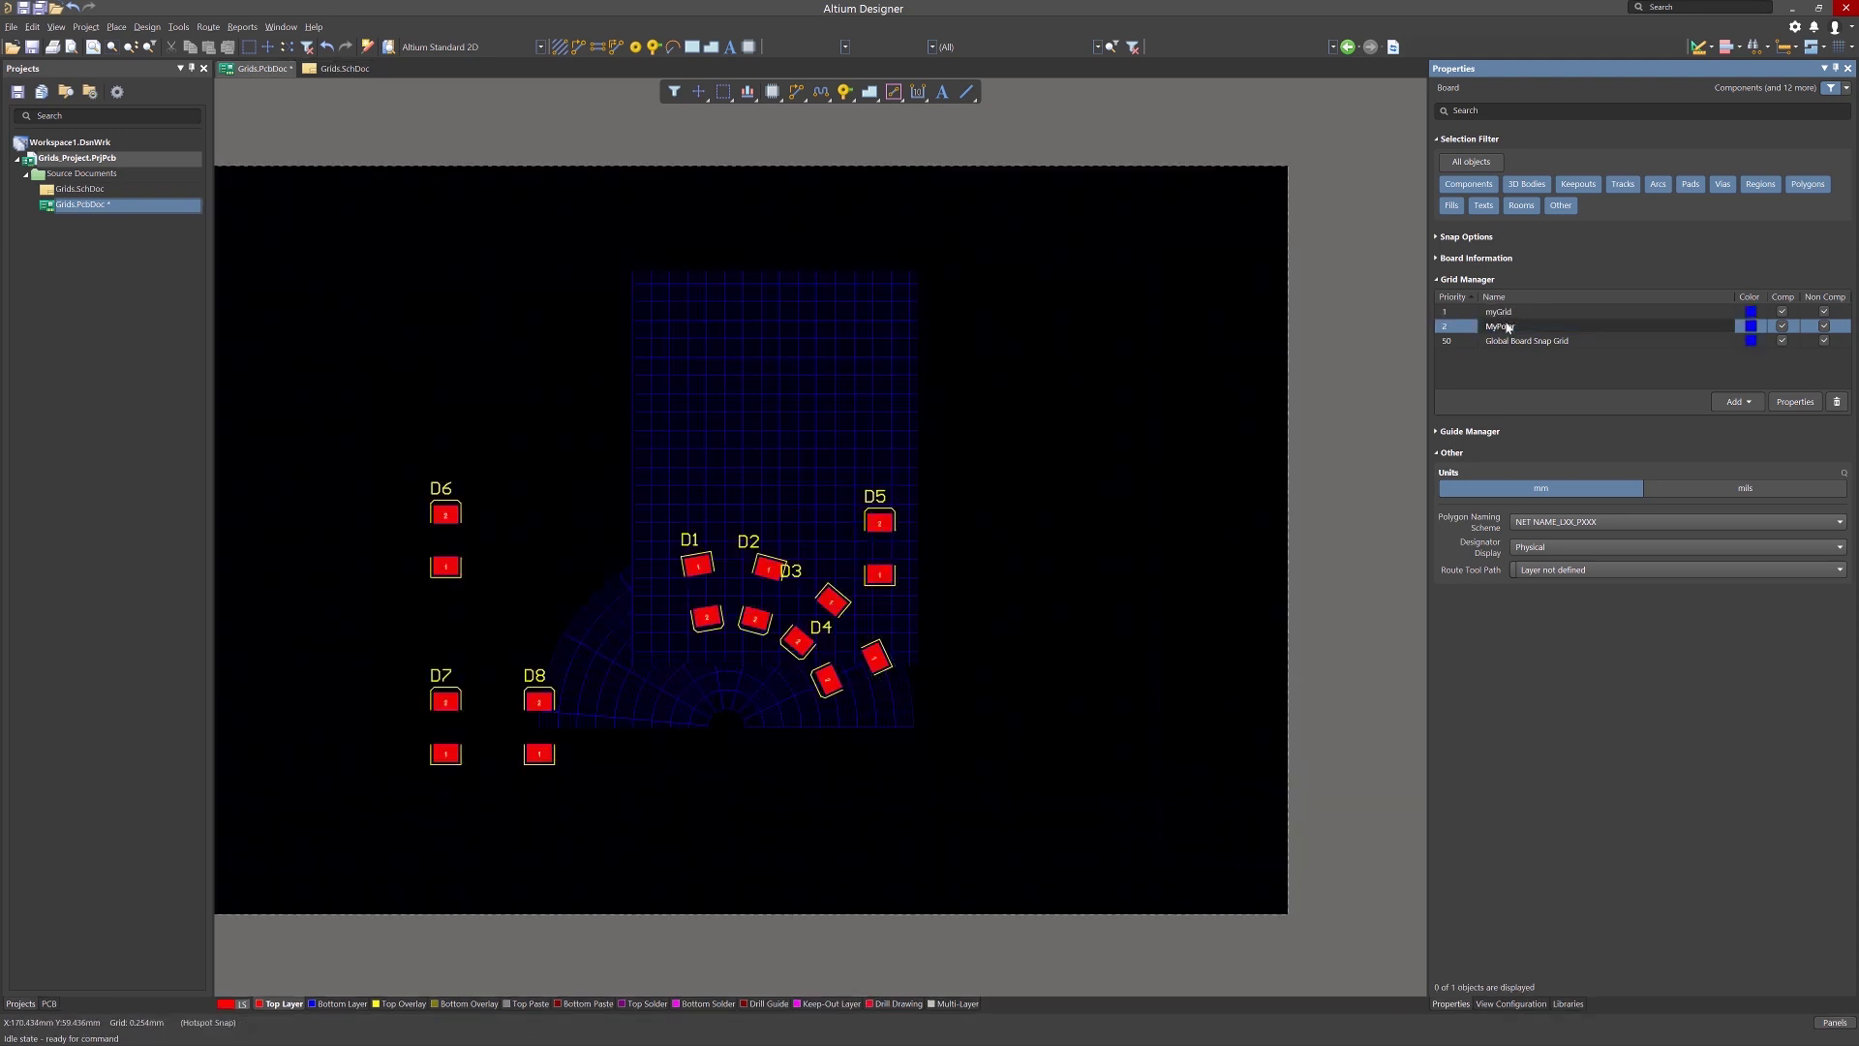
Delete the MyPolar and myGrid custom grids, leaving only the Global Board Snap Grid.
left_click(1837, 403)
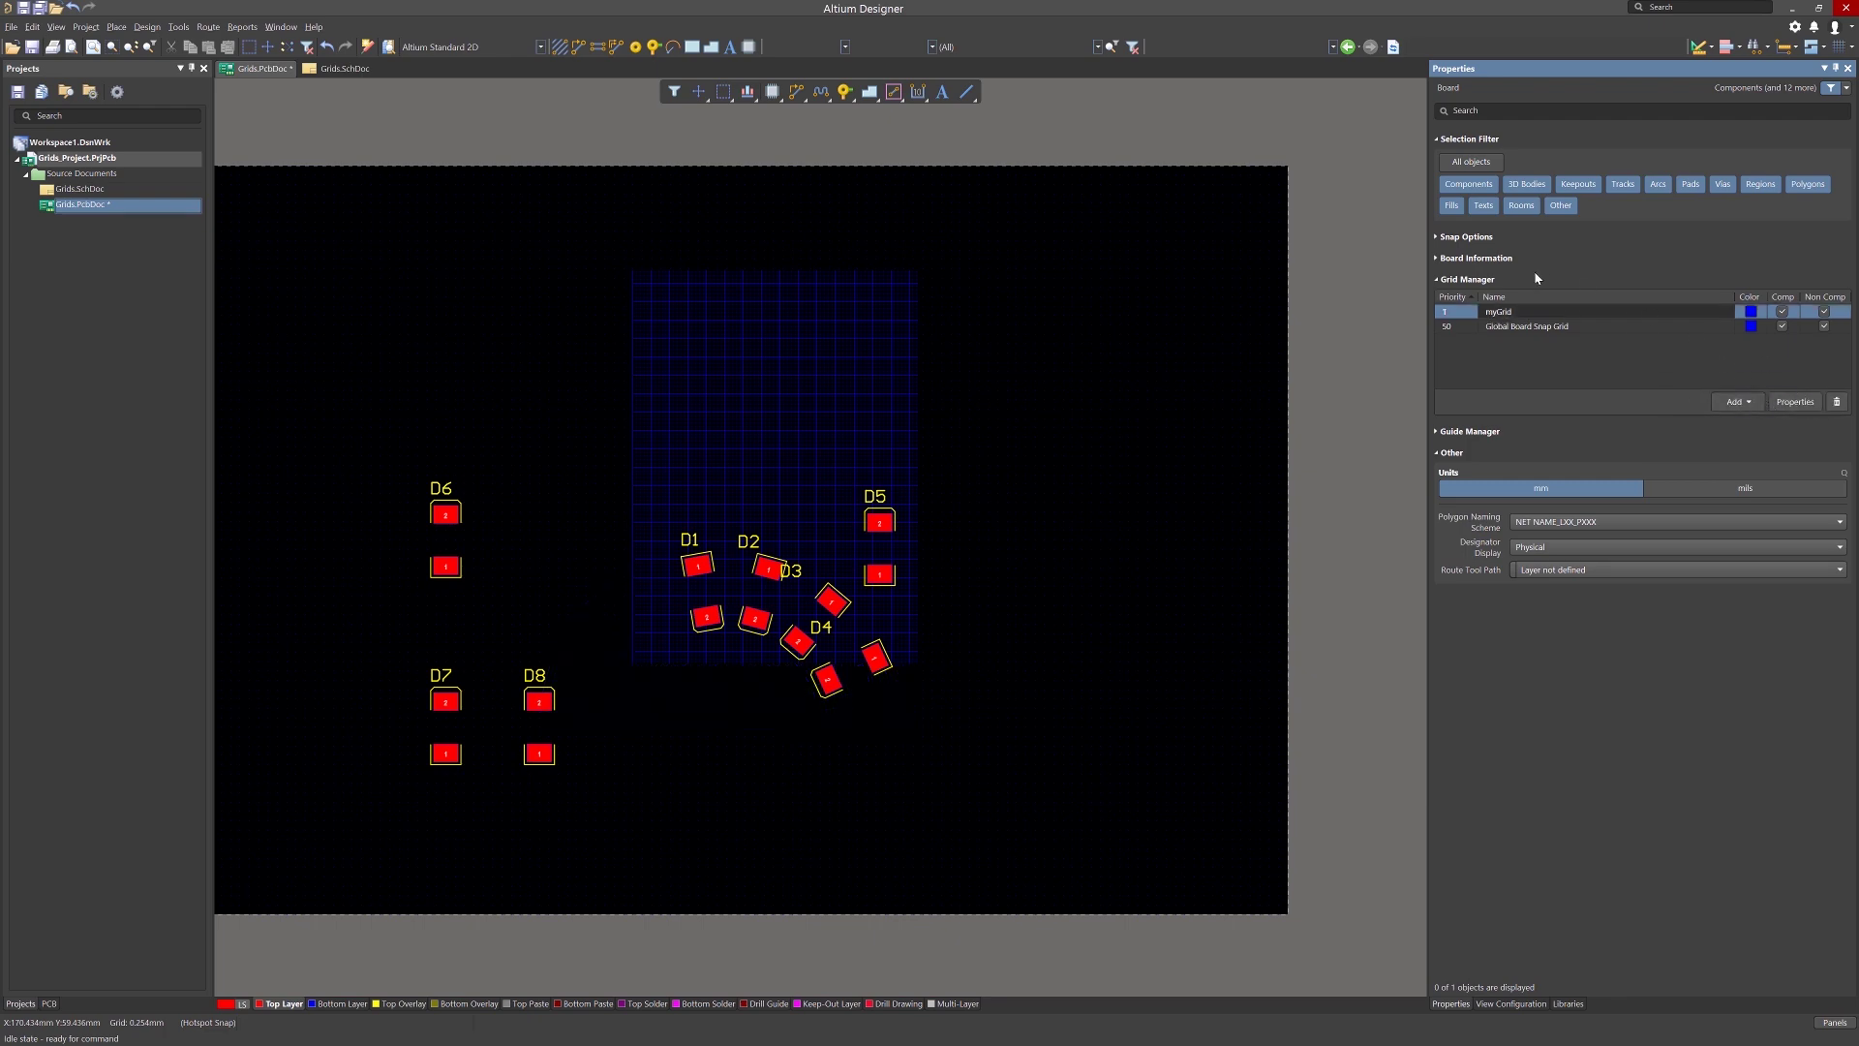
left_click(1838, 402)
left_click(1750, 405)
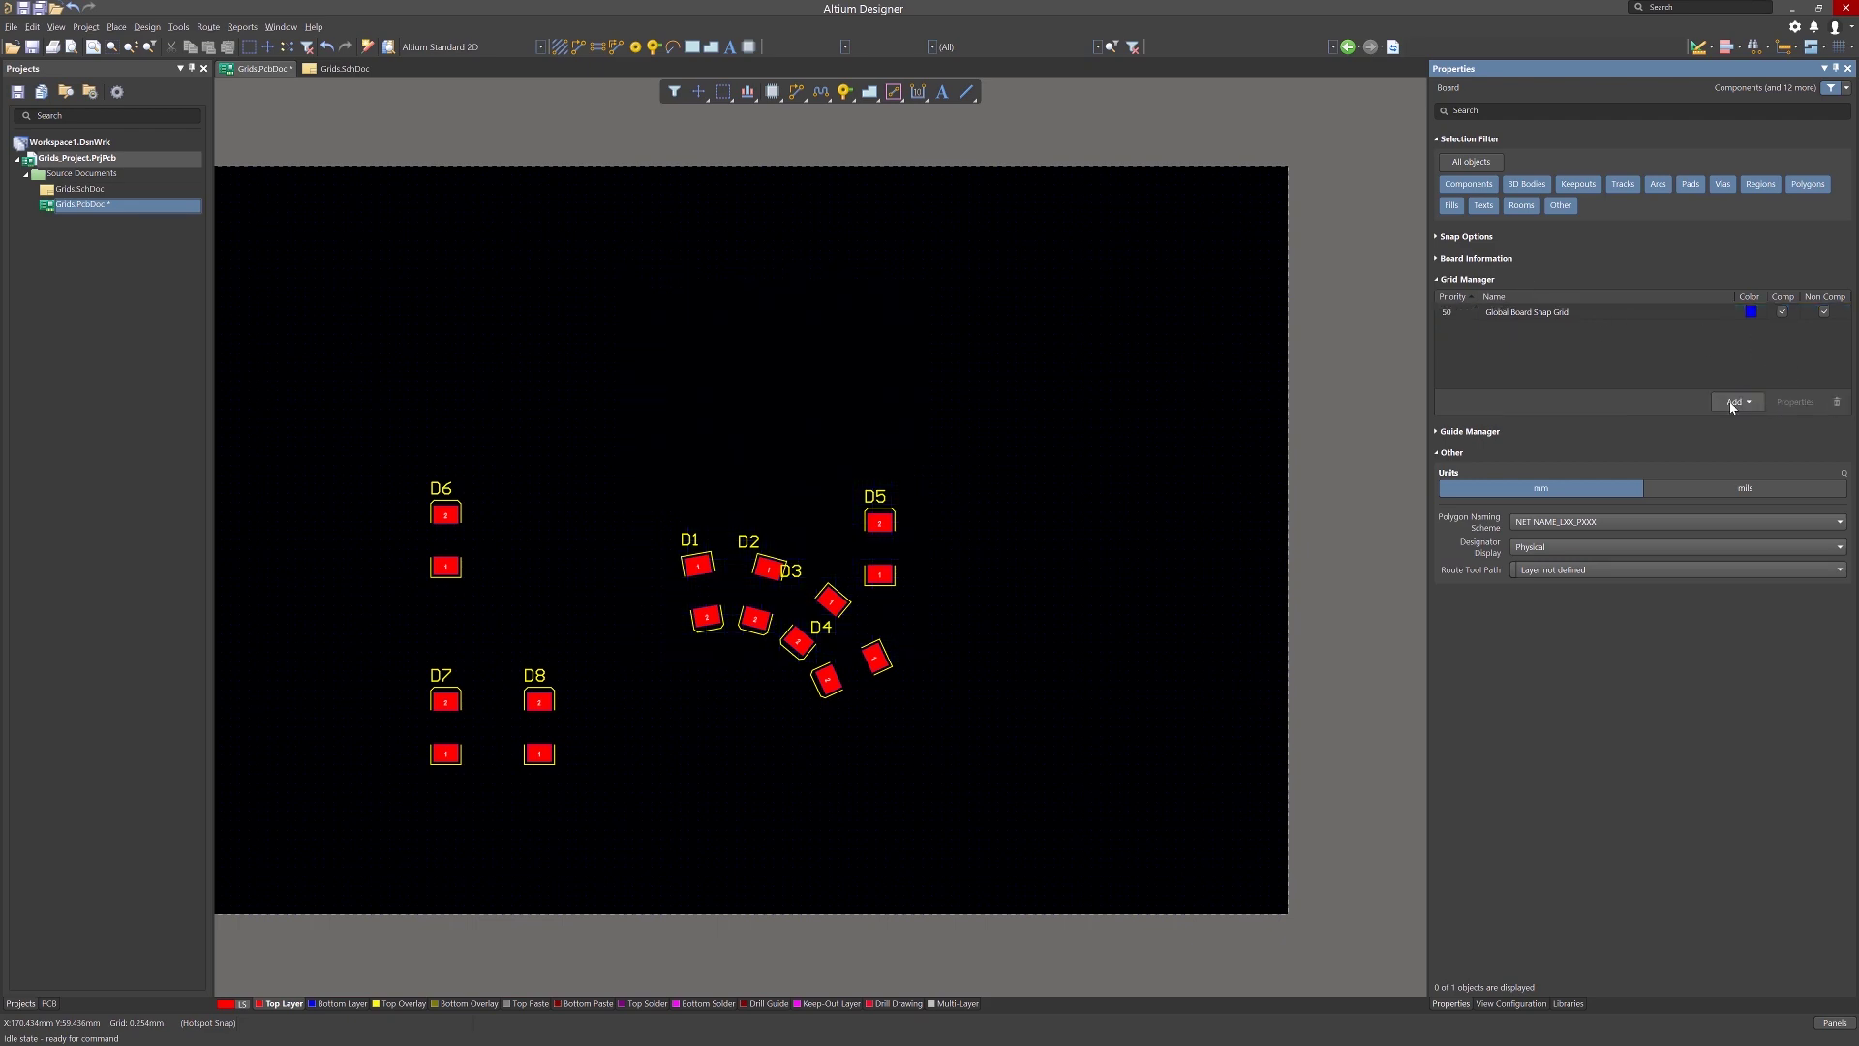
left_click(1146, 415)
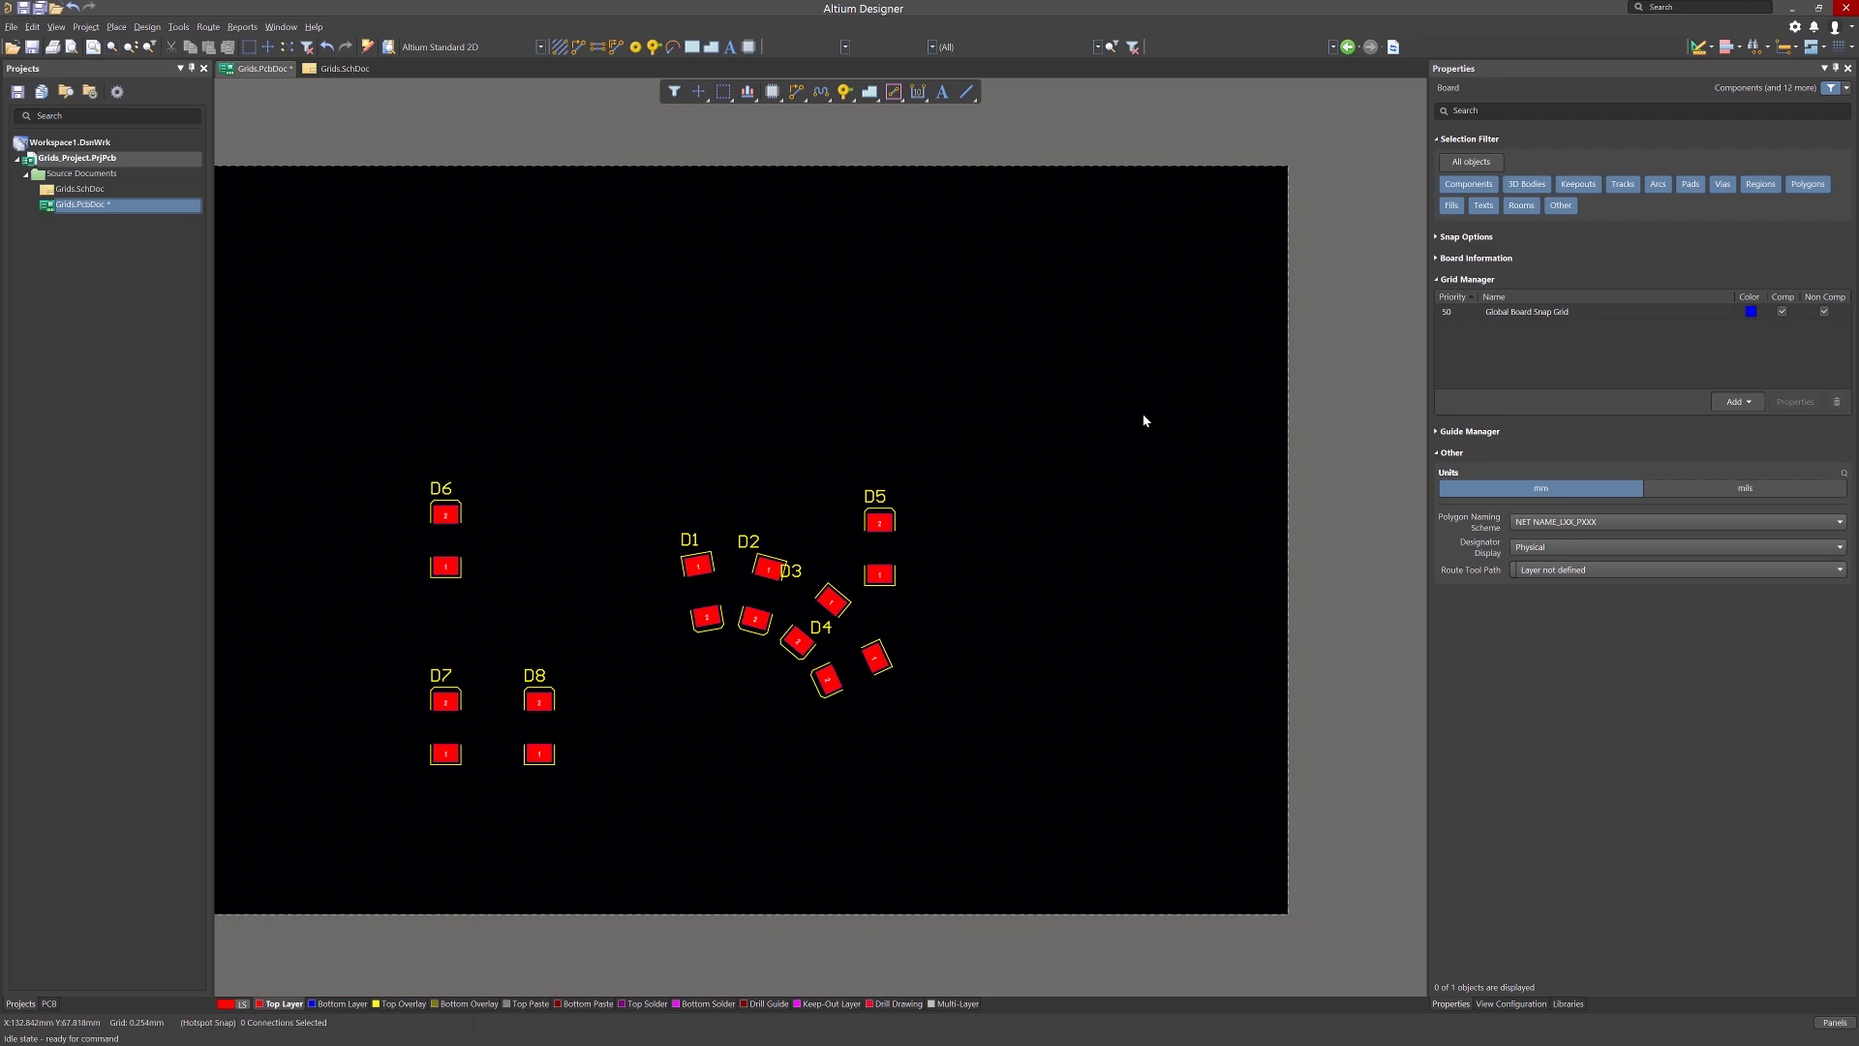